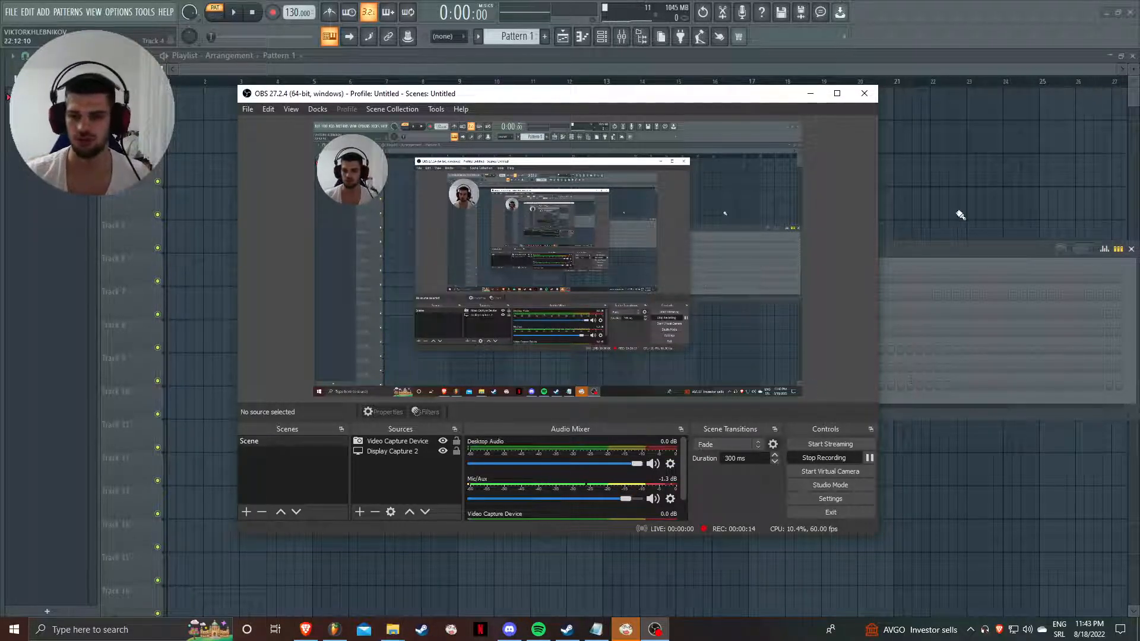
- Switch to FL Studio and add a Sampler channel to the channel rack
left_click(942, 262)
left_click_drag(484, 250, 411, 133)
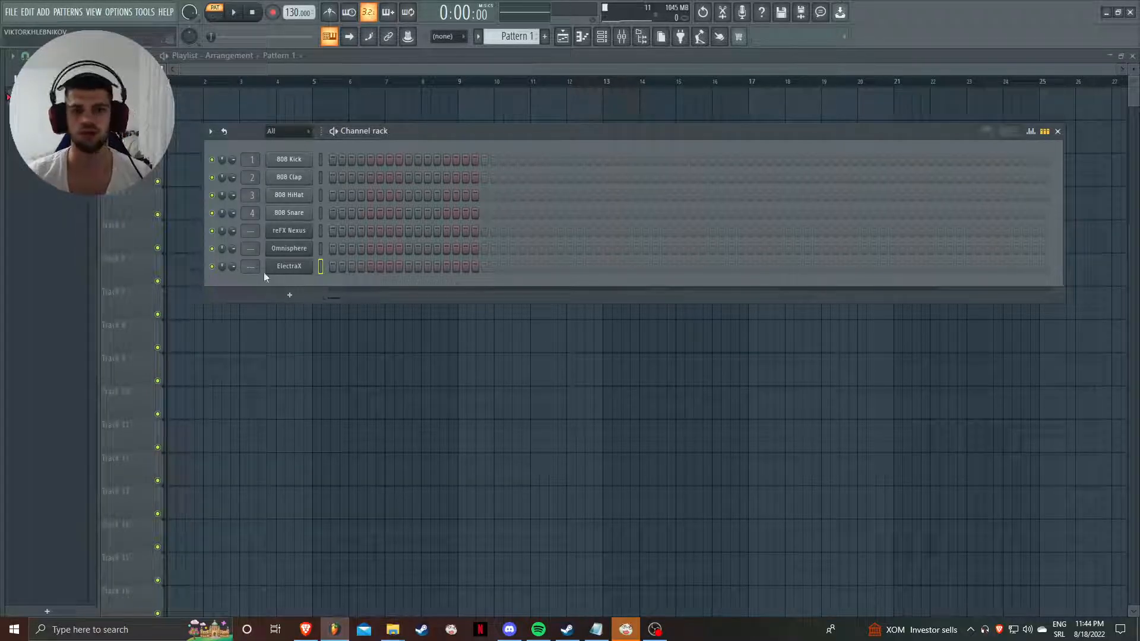
left_click(290, 295)
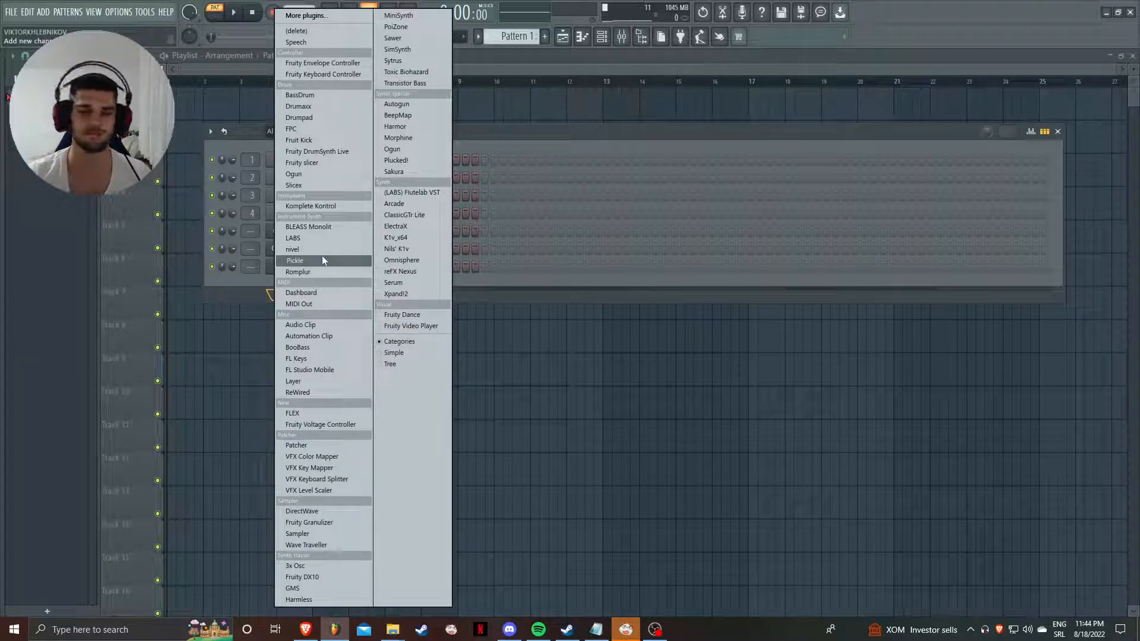
left_click(244, 286)
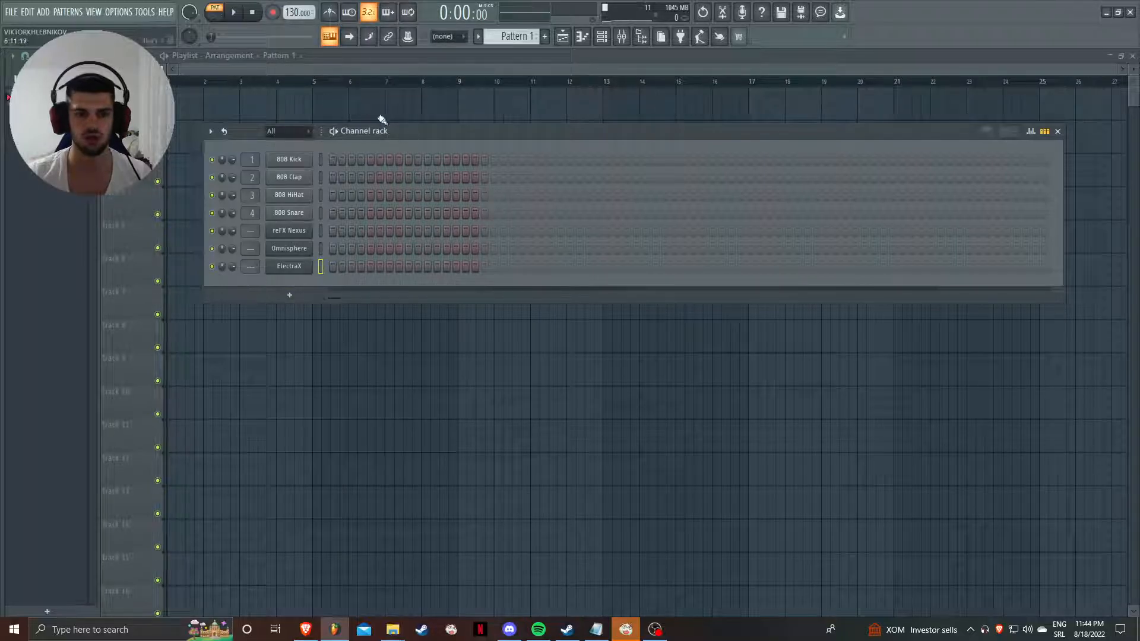
left_click(290, 296)
left_click(234, 291)
left_click(289, 295)
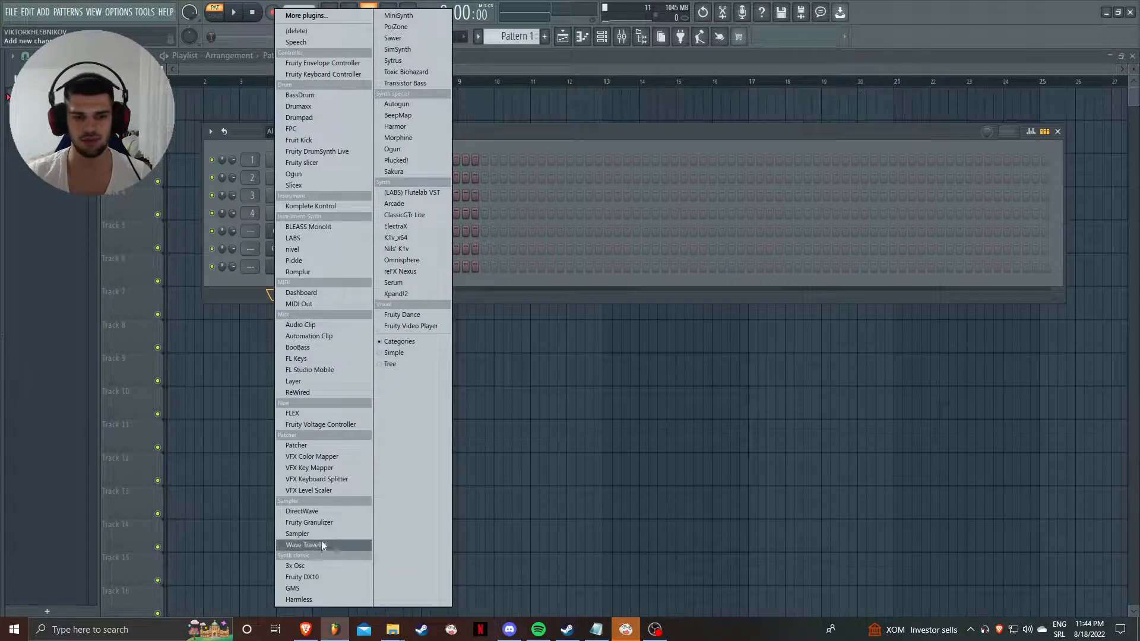
left_click(347, 532)
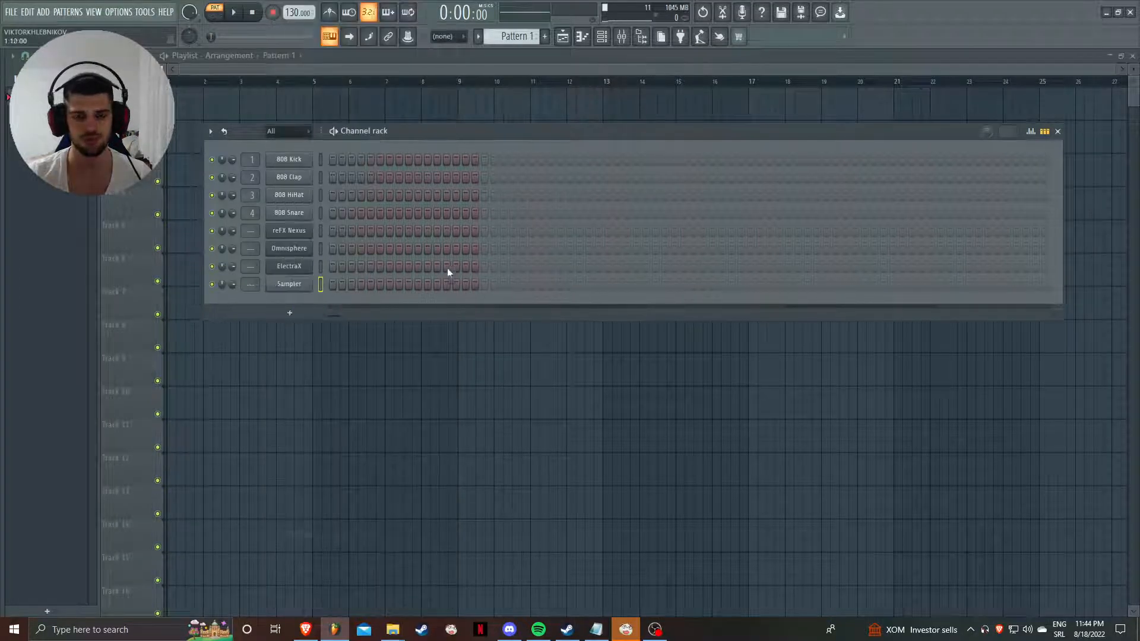
- Open the Sampler channel's piano roll and stamp a Minor Harmonic scale from A#4 at the start of bar 1
right_click(311, 284)
left_click(329, 284)
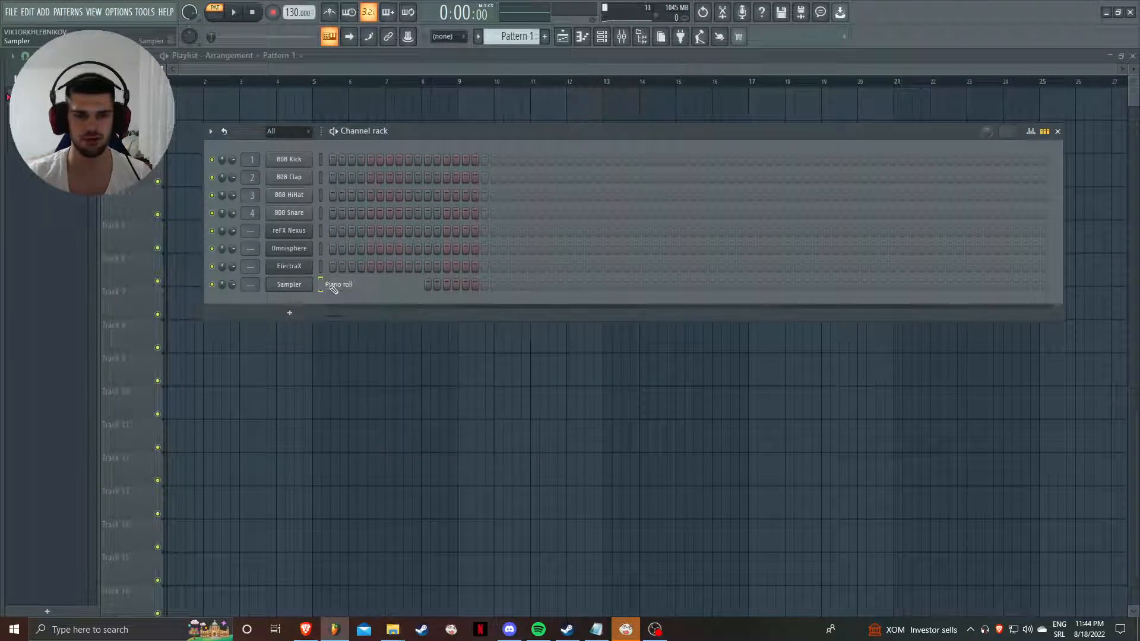
scroll(249, 297, "up", 1)
left_click_drag(176, 73, 143, 71)
left_click(38, 56)
left_click(51, 56)
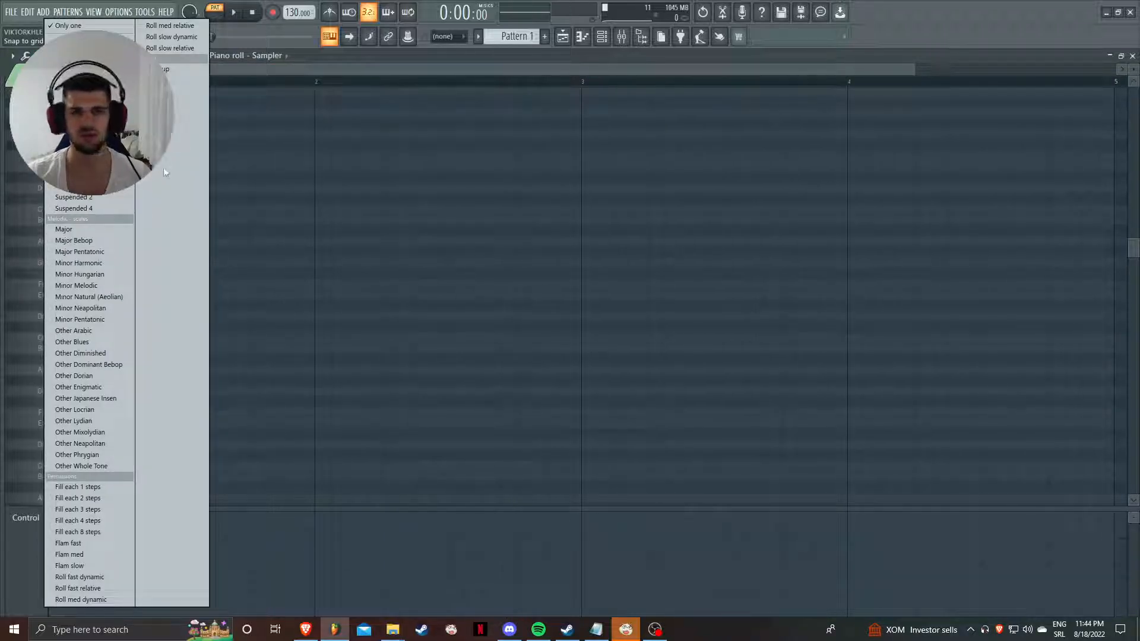
left_click(116, 264)
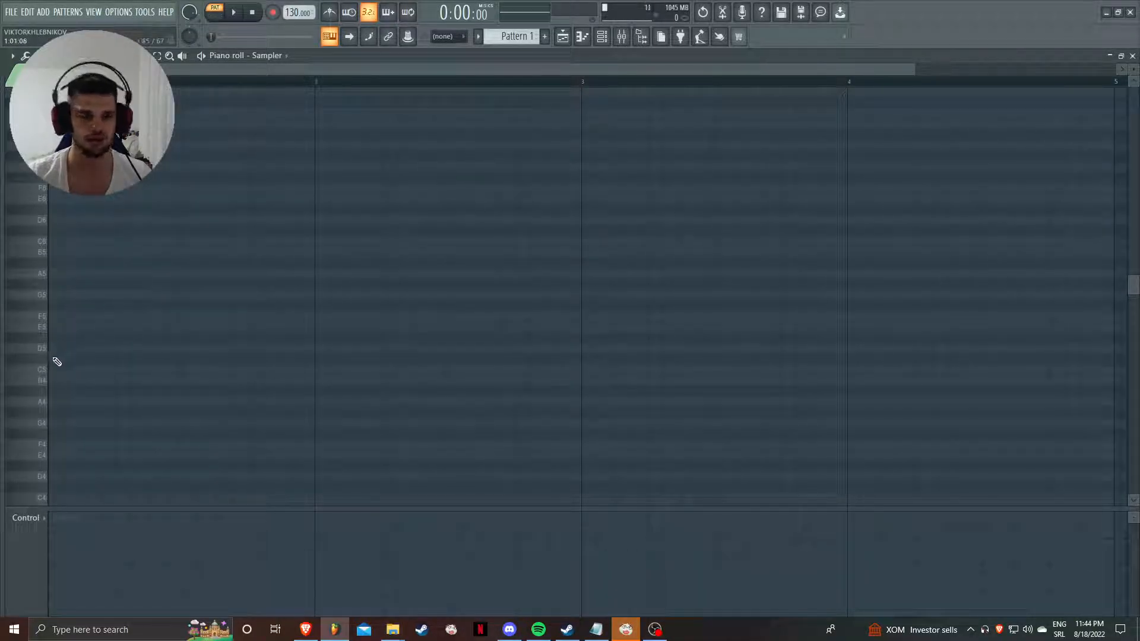
left_click(76, 391)
left_click_drag(75, 392, 25, 389)
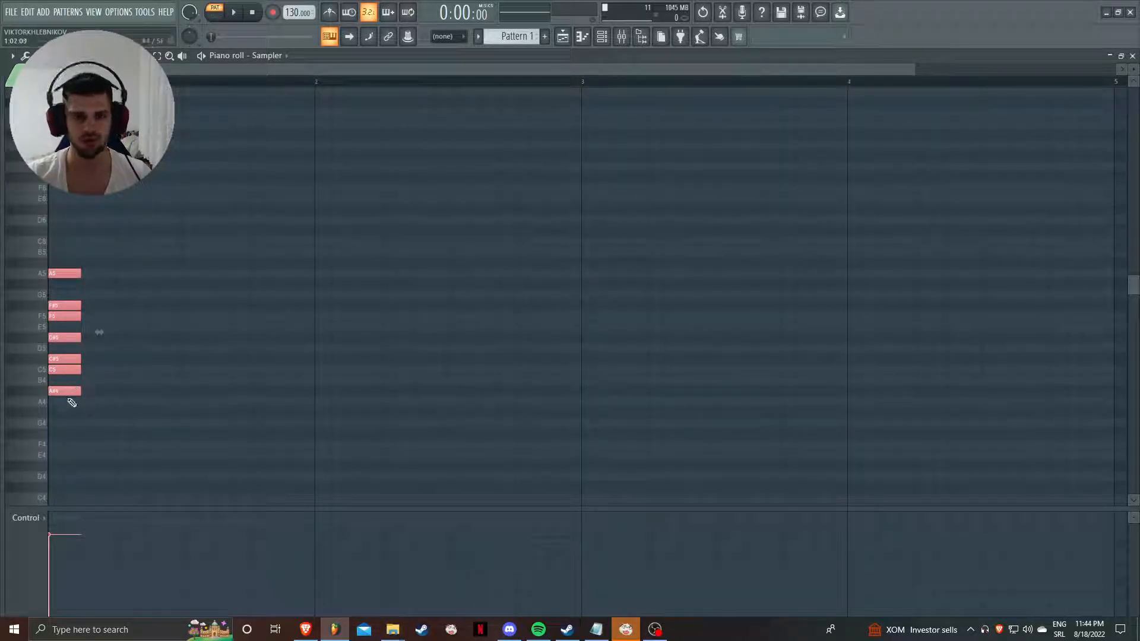
- Duplicate the stamped scale notes into the octaves above and below to cover the keyboard range
left_click_drag(70, 390, 69, 259)
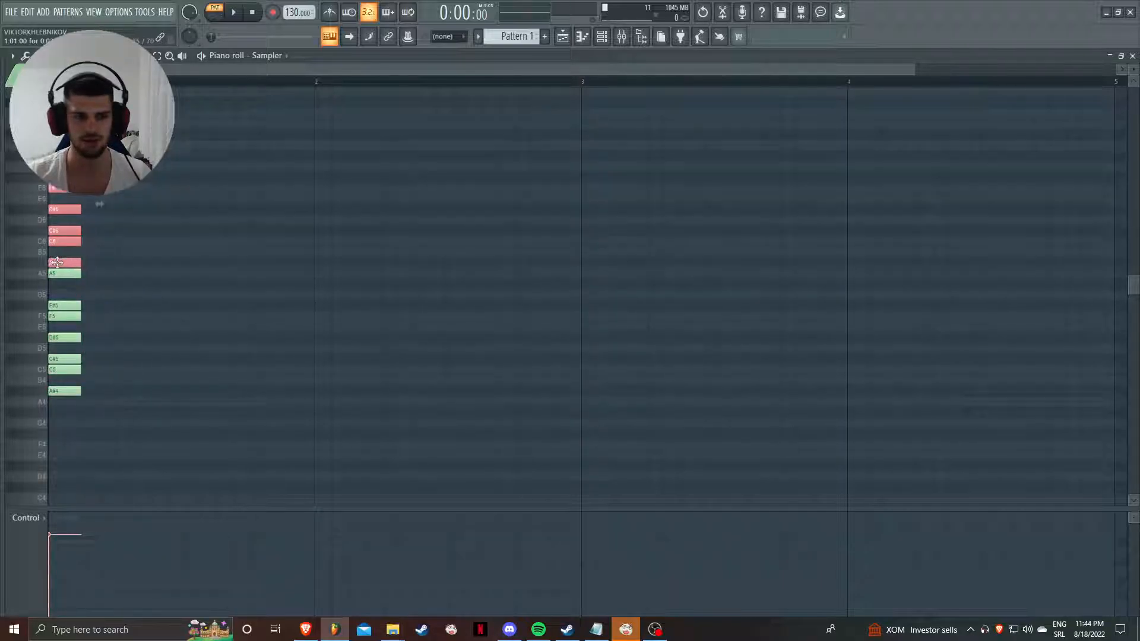
key("ctrl+d")
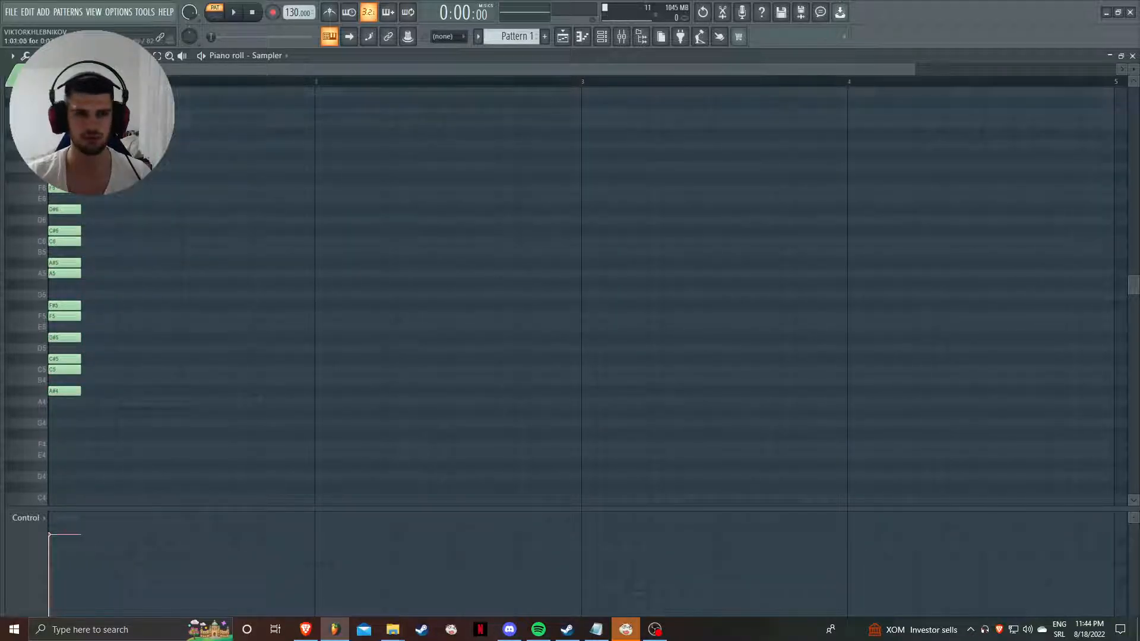
scroll(101, 229, "up", 4)
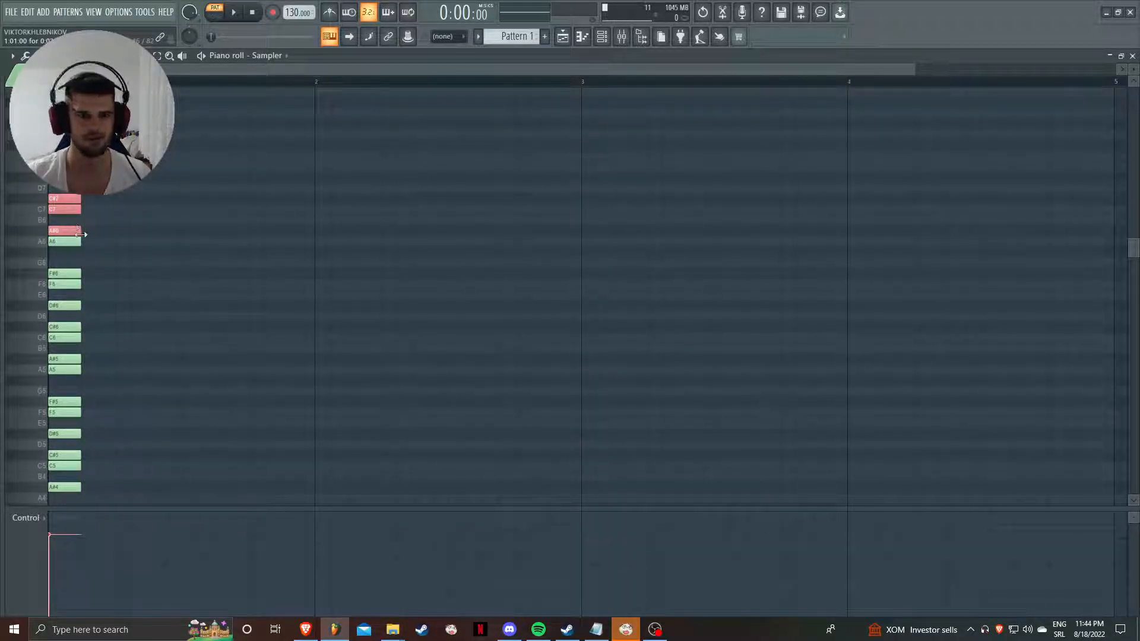
left_click_drag(68, 231, 64, 283)
left_click_drag(65, 221, 65, 435)
scroll(286, 291, "up", 3)
- Open the piano roll of the reFX Nexus channel
left_click(602, 37)
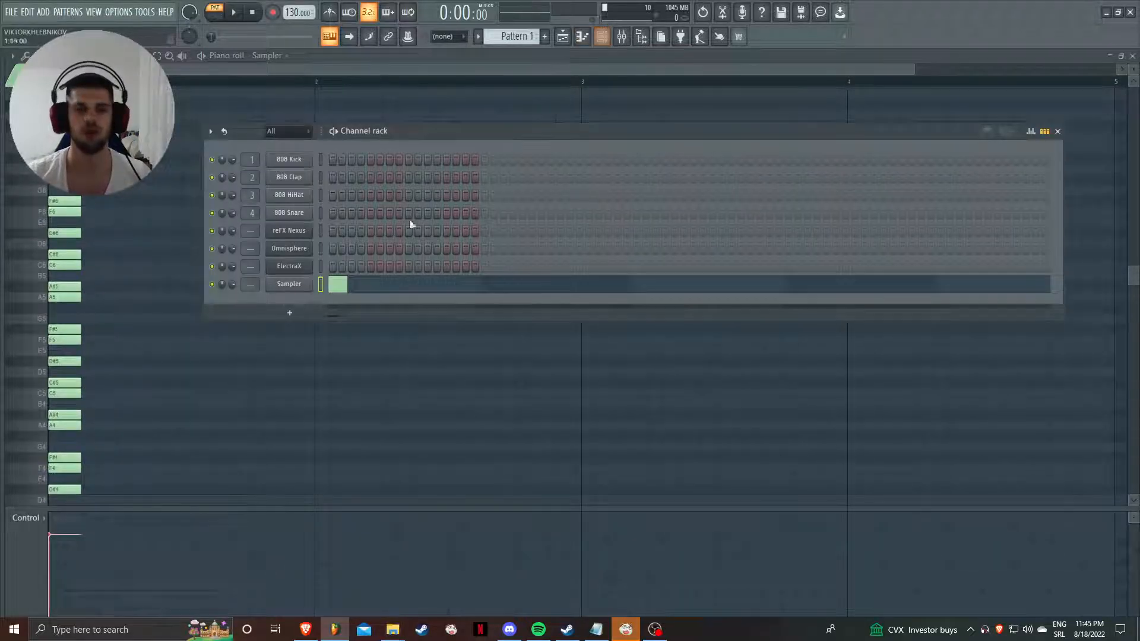
right_click(289, 231)
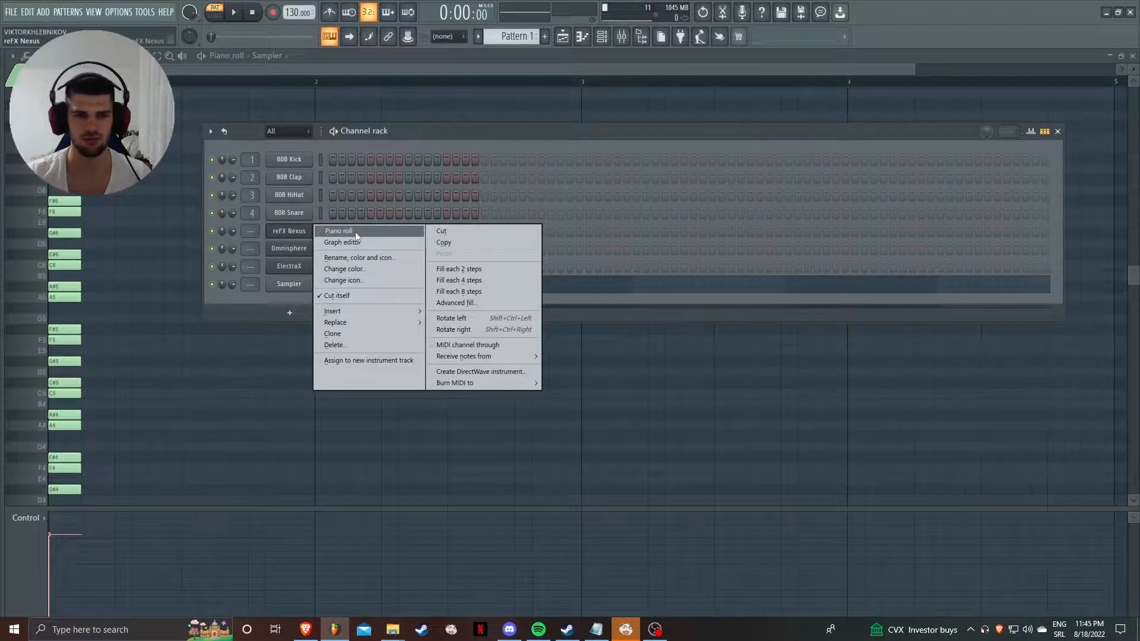
left_click(354, 231)
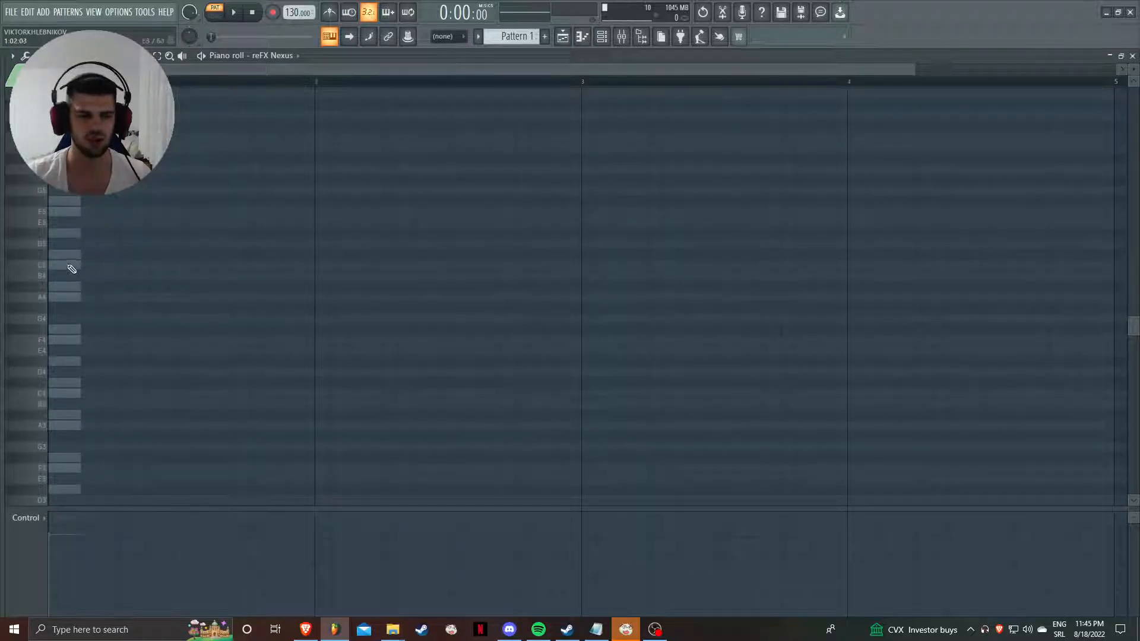
- Examine the Sampler scale's ghost notes across the octaves in the reFX Nexus piano roll
scroll(71, 269, "up", 8)
scroll(85, 274, "down", 3)
left_click(95, 288)
left_click(122, 266)
left_click(154, 254)
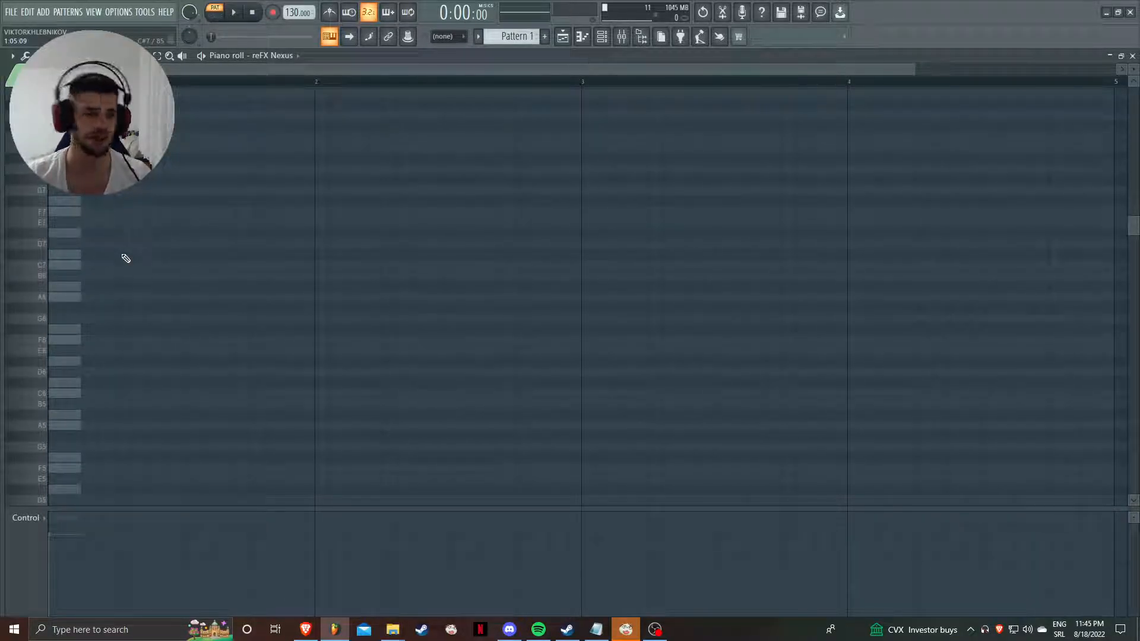
scroll(148, 255, "down", 3)
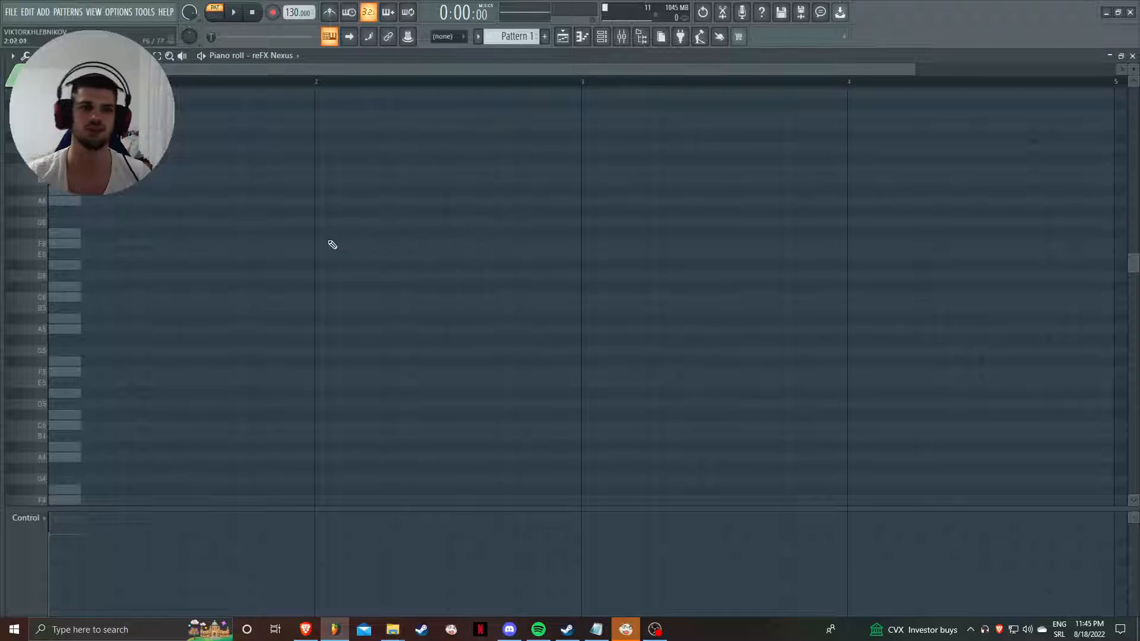
scroll(279, 244, "up", 6)
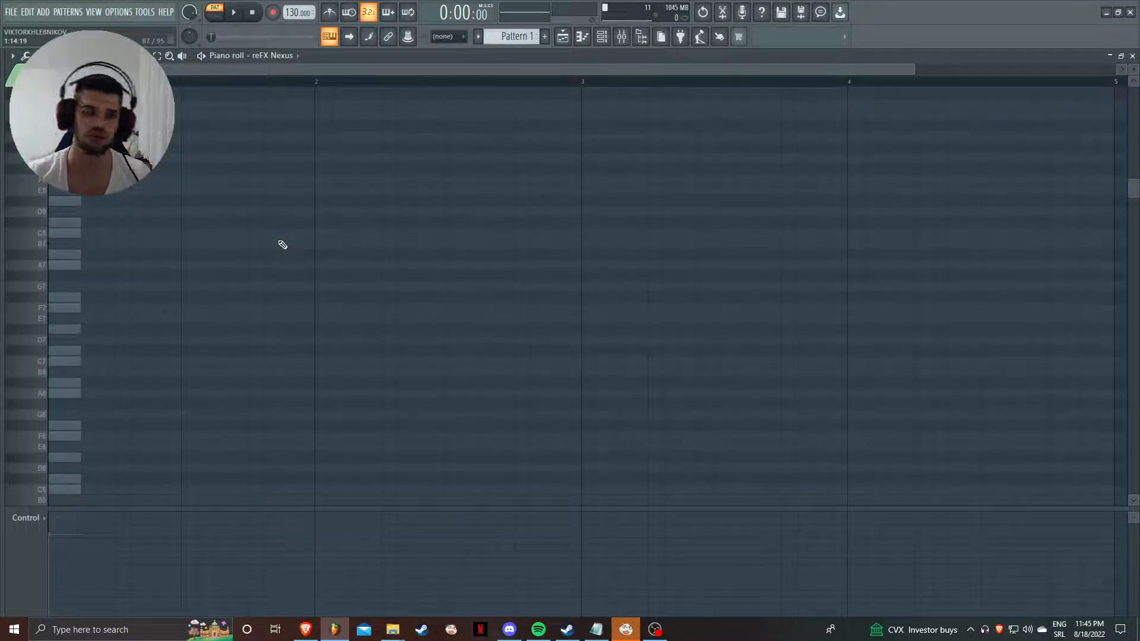
scroll(145, 328, "down", 3)
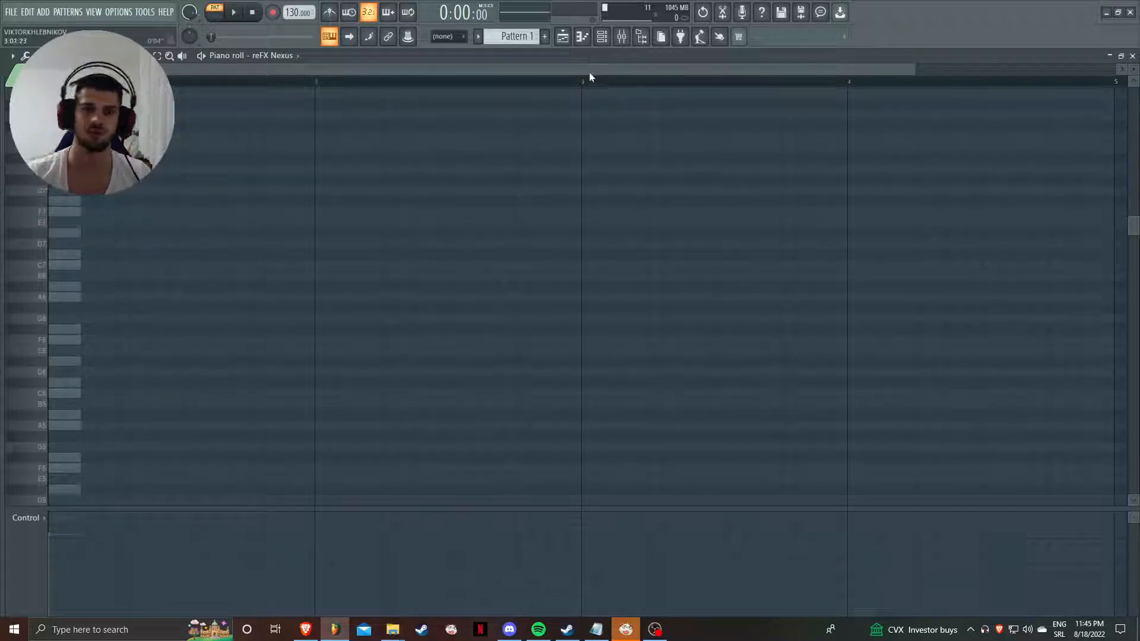
- Route the reFX Nexus channel to mixer track 5 and open its plugin window
left_click(601, 36)
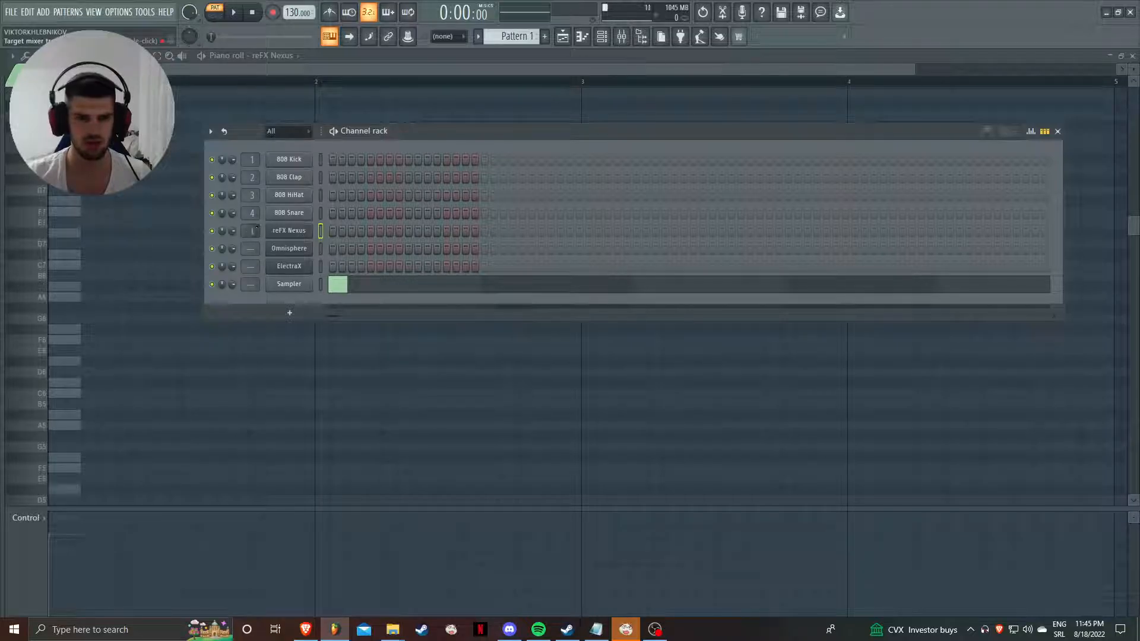
scroll(252, 231, "up", 3)
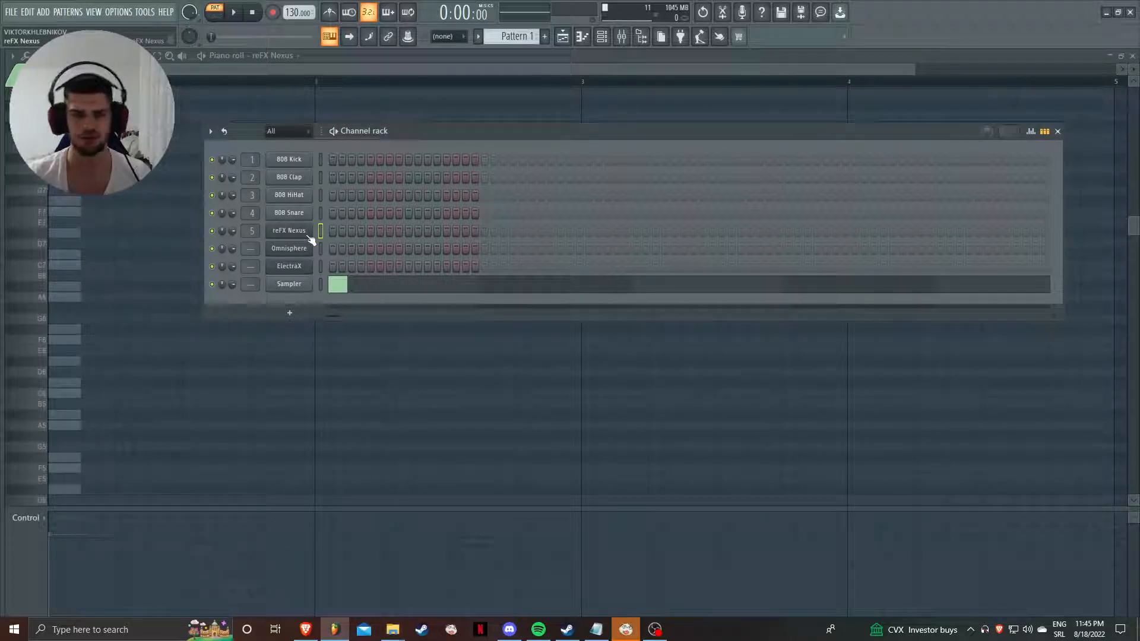
left_click_drag(432, 139, 559, 113)
left_click(431, 207)
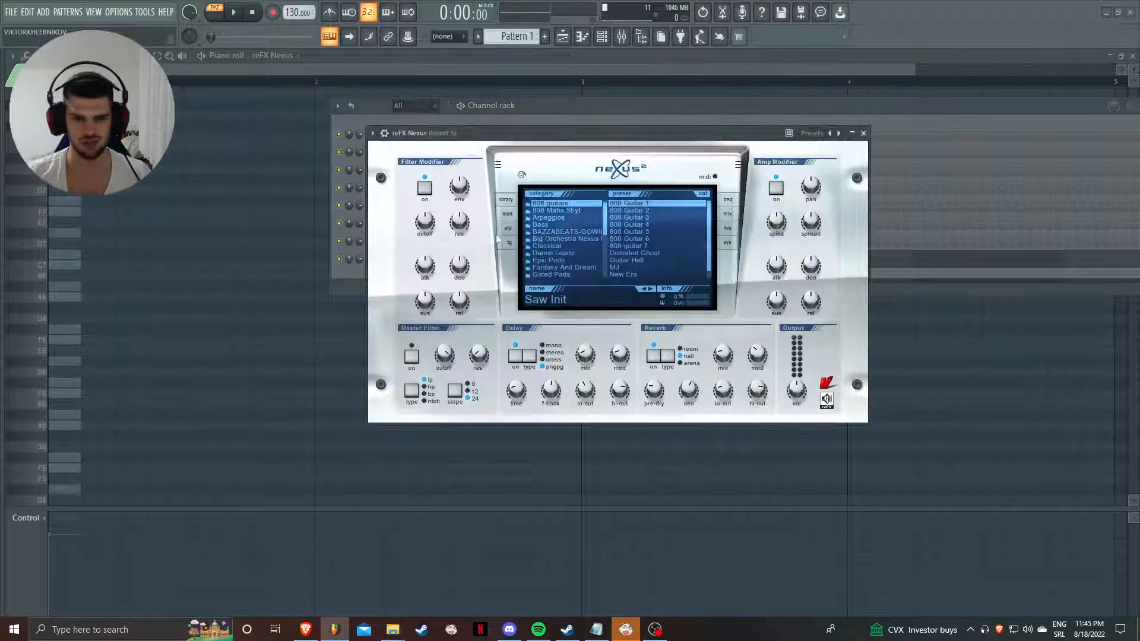
- Load the SY Chillzone 1 preset from the Fantasy And Dream category in Nexus
left_click(583, 266)
left_click_drag(576, 136, 724, 110)
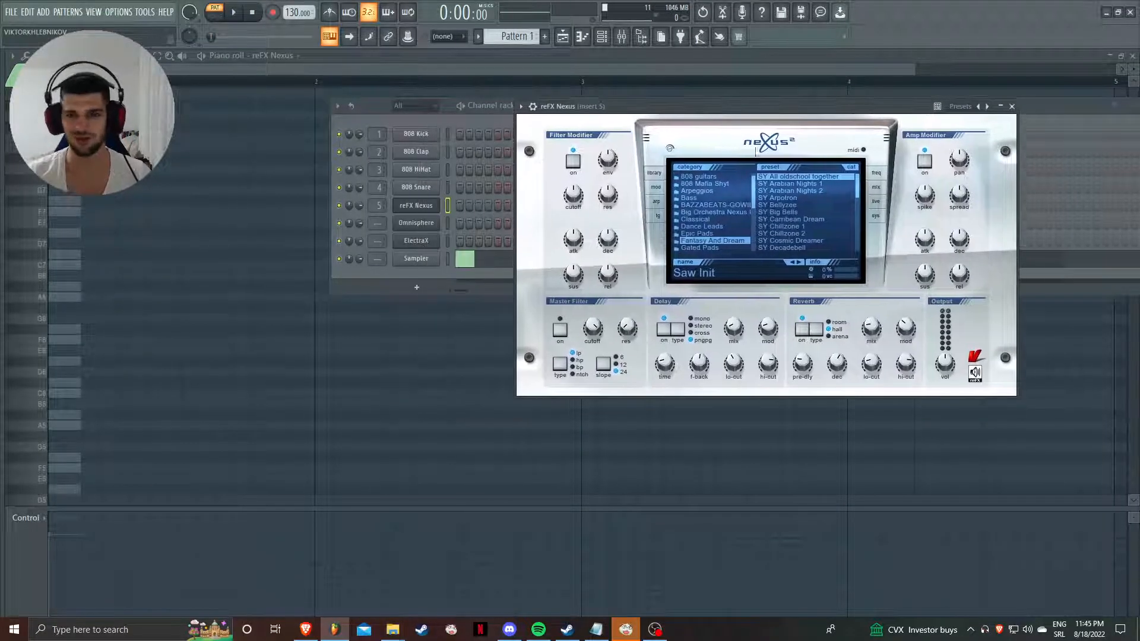
left_click(799, 228)
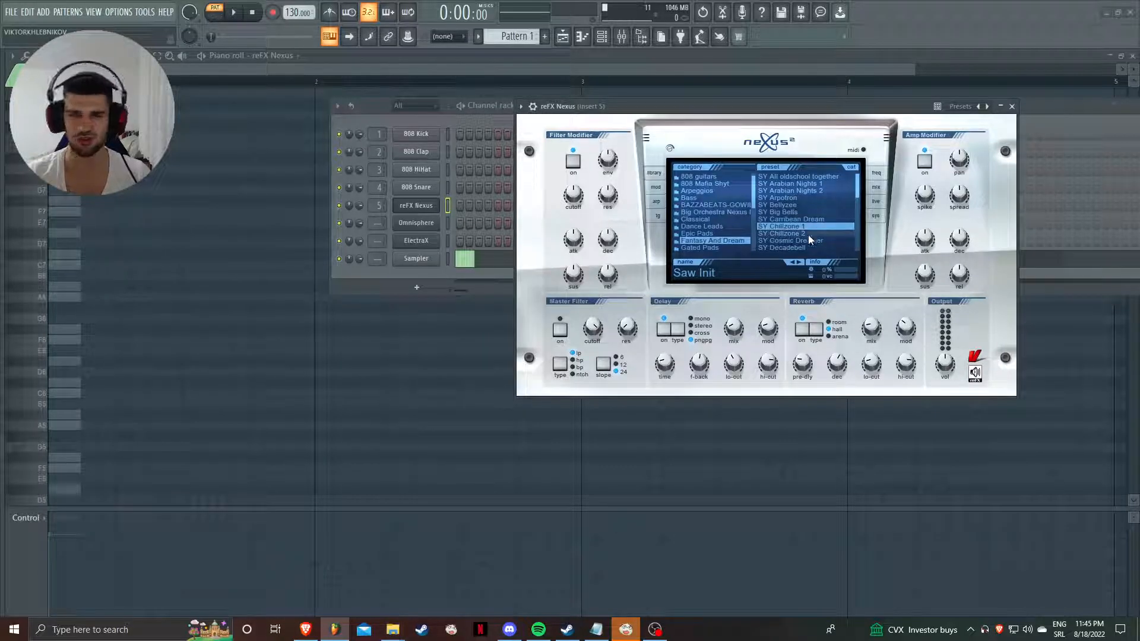
left_click(807, 233)
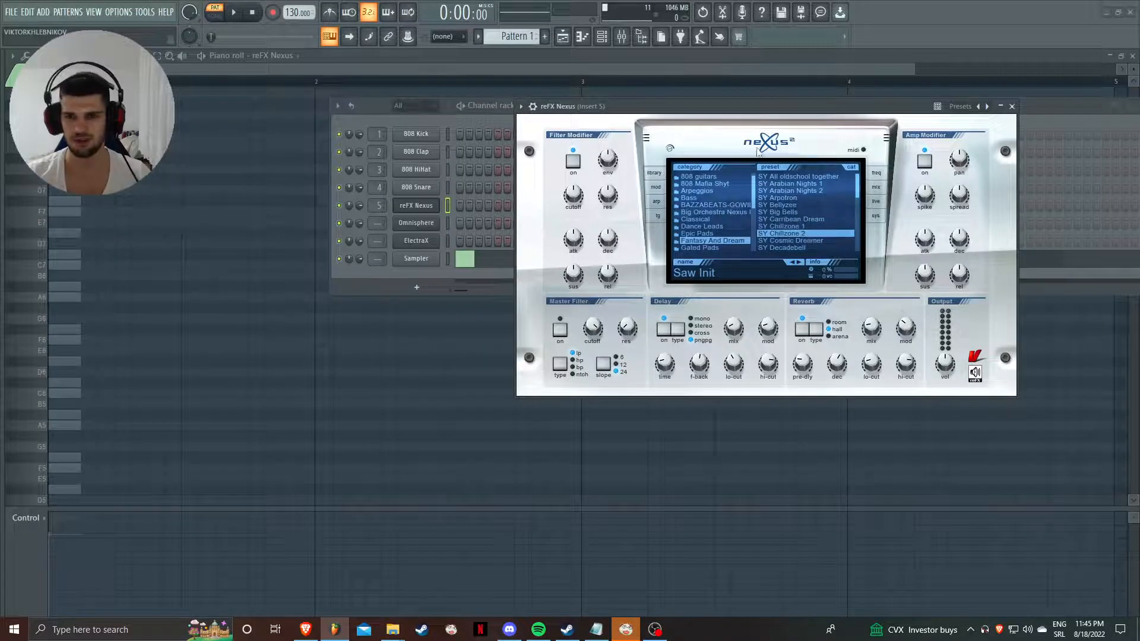
left_click_drag(754, 106, 700, 112)
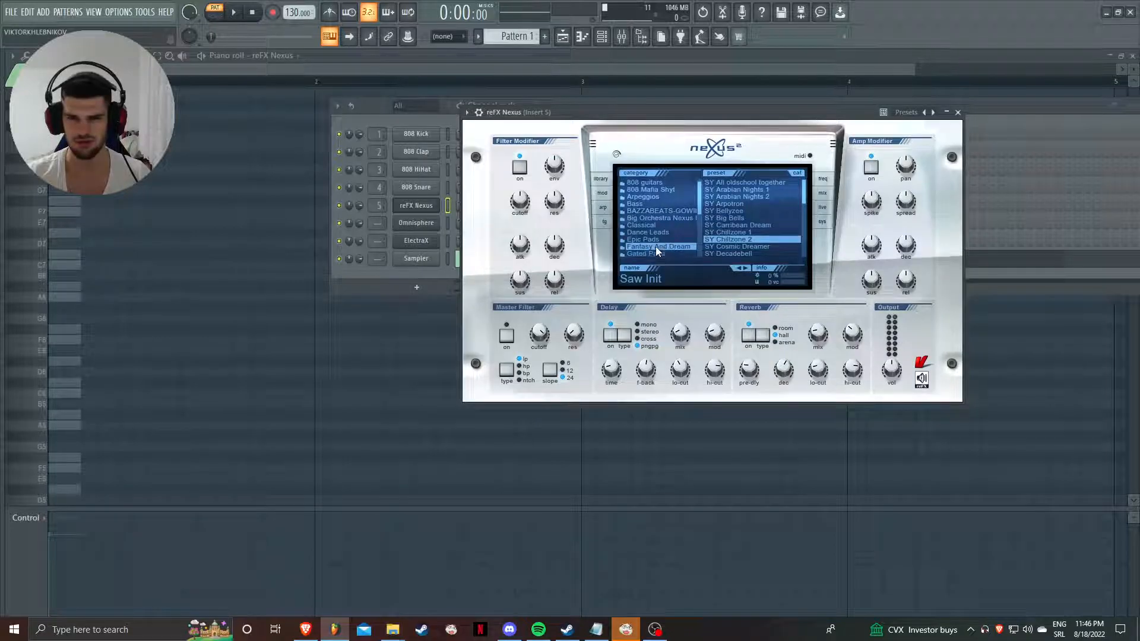
double_click(751, 239)
left_click_drag(628, 115, 774, 133)
double_click(840, 255)
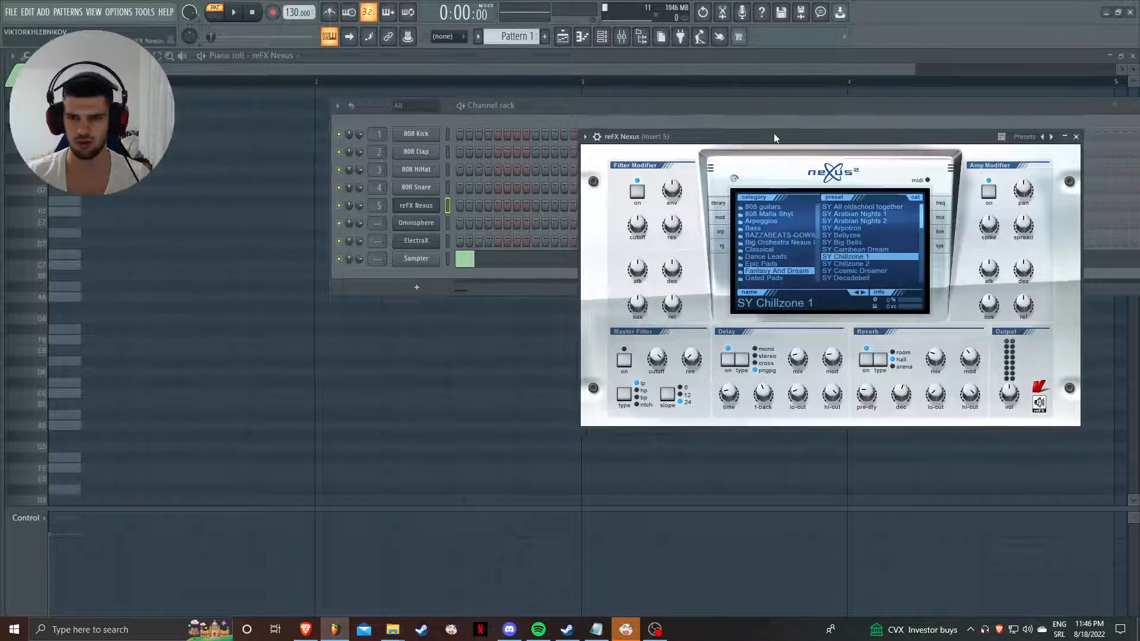
left_click(852, 264)
left_click(867, 258)
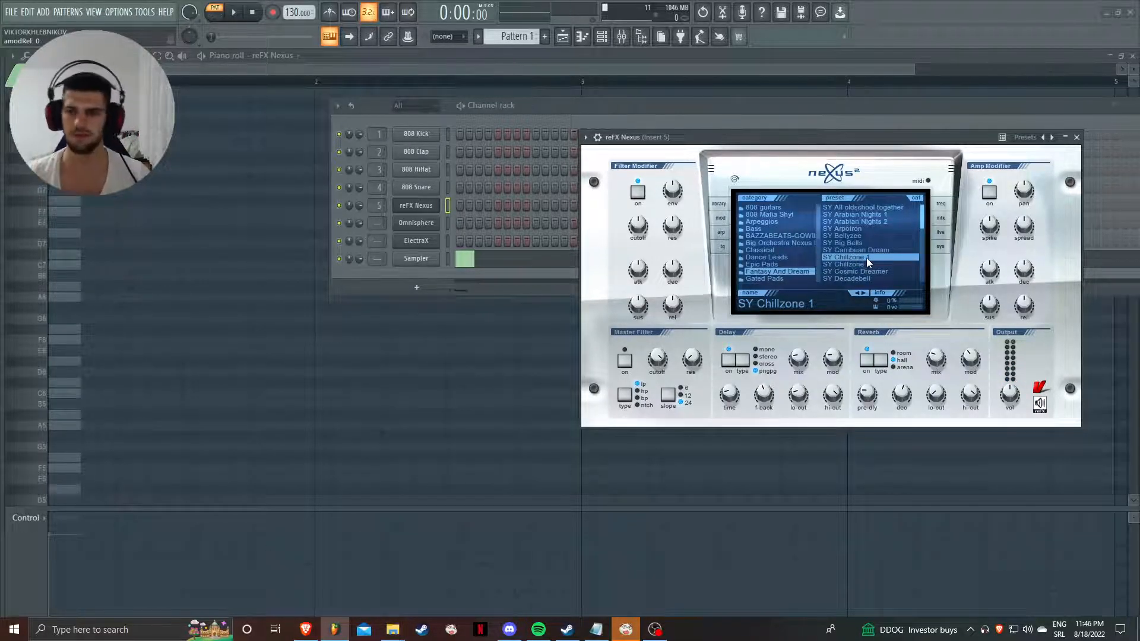
- Show the mix and effects page of the loaded Nexus preset
left_click_drag(733, 134, 743, 135)
left_click(948, 205)
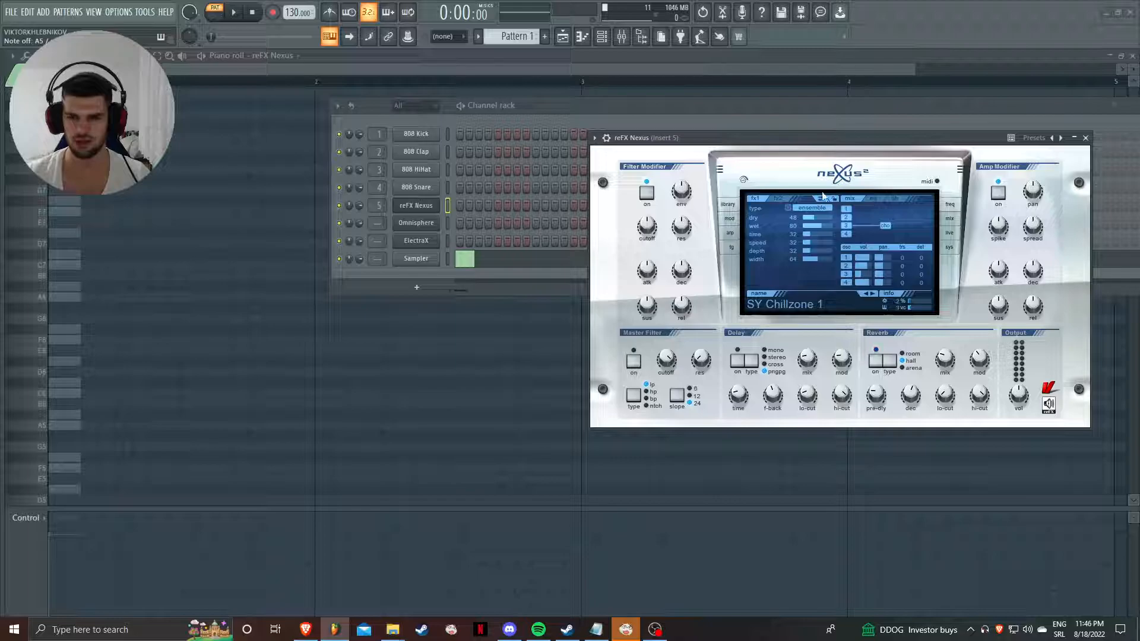
left_click_drag(800, 138, 814, 137)
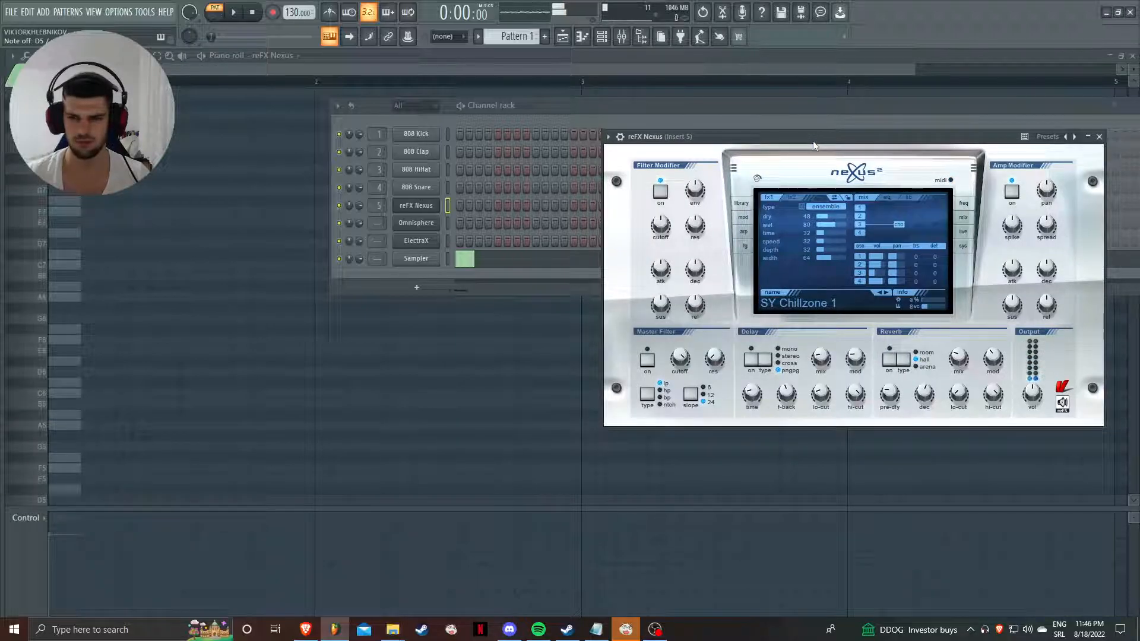
- Bring the reFX Nexus channel's piano roll back to the front
right_click(418, 207)
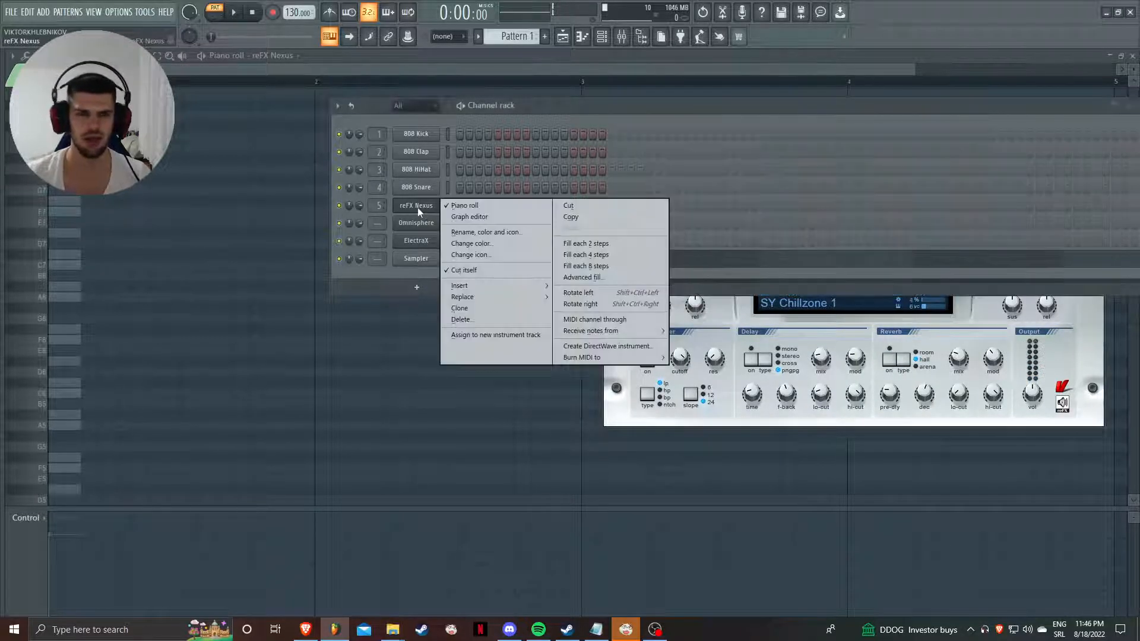
left_click(550, 114)
right_click(431, 206)
left_click(452, 205)
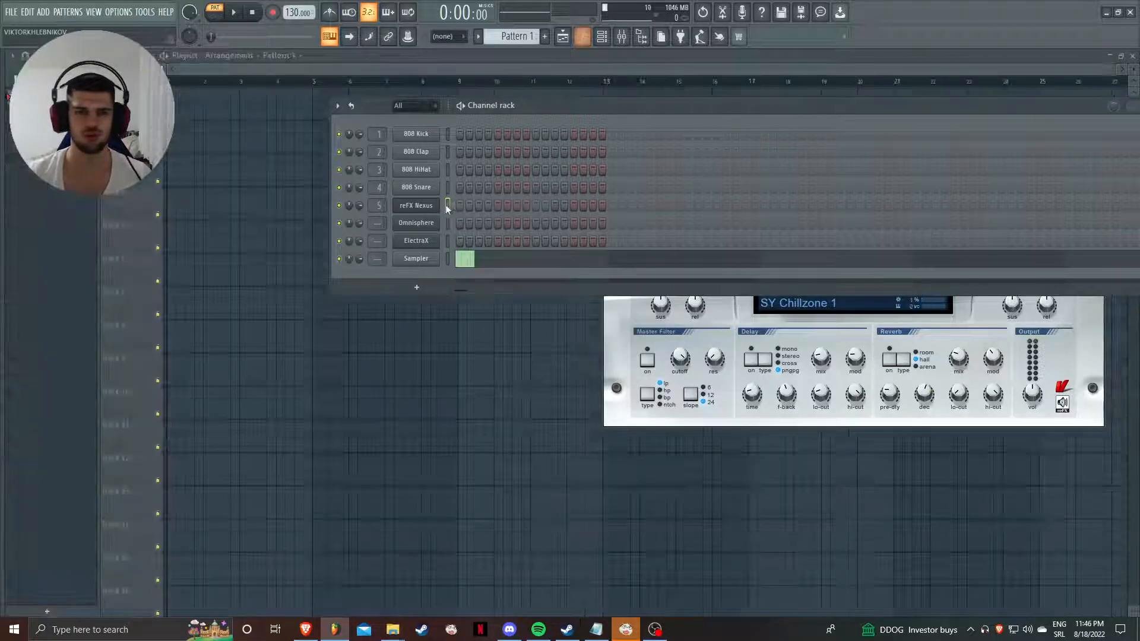
right_click(432, 207)
left_click(458, 207)
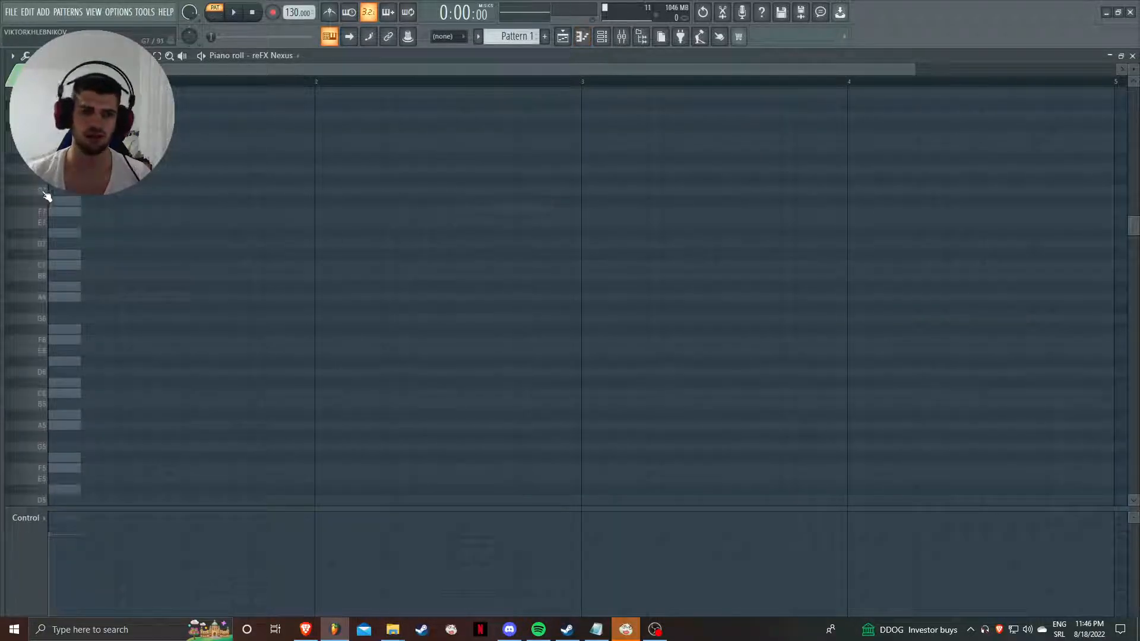
- Stamp a Suspended 2 chord rooted on A#6 and place it at the start of bar 1
scroll(86, 172, "down", 1)
left_click(51, 55)
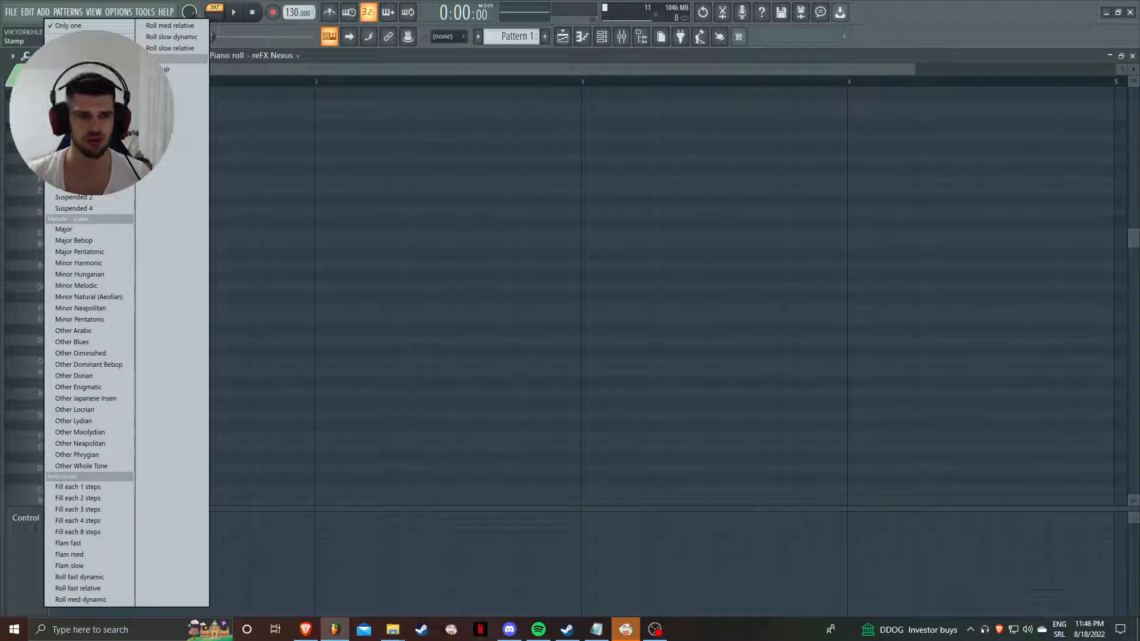
mouse_move(89, 53)
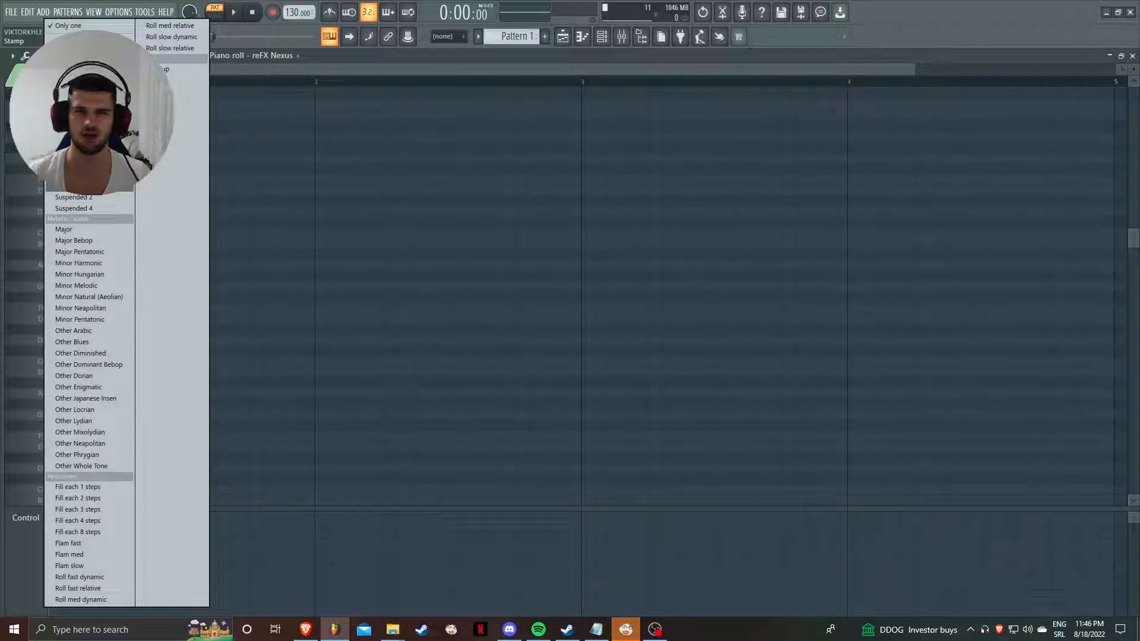
left_click(100, 197)
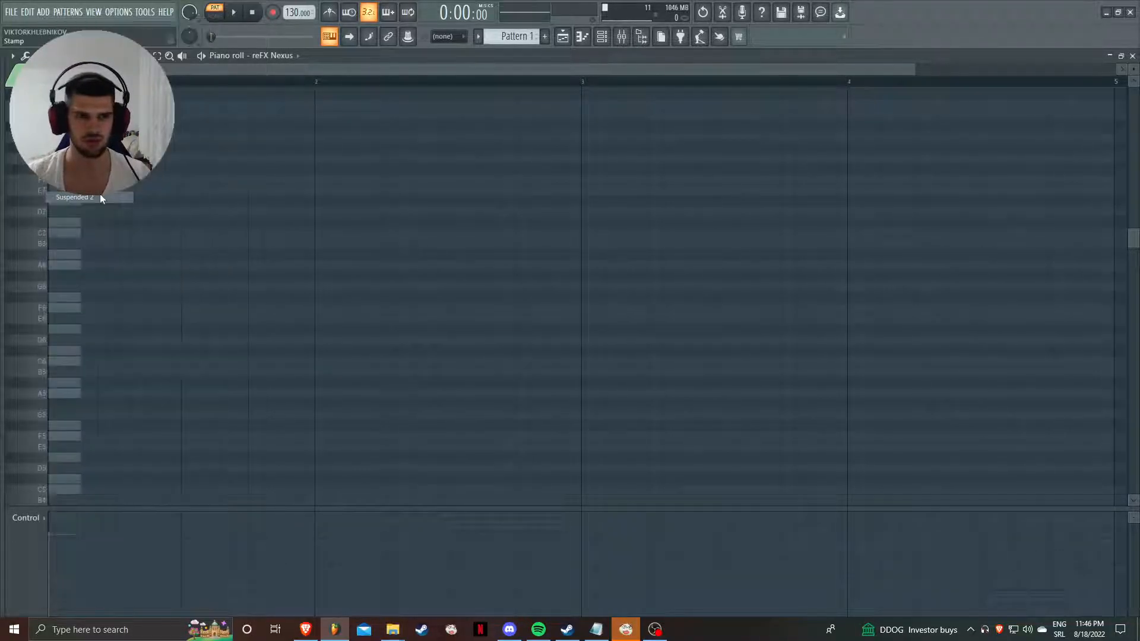
left_click(110, 286)
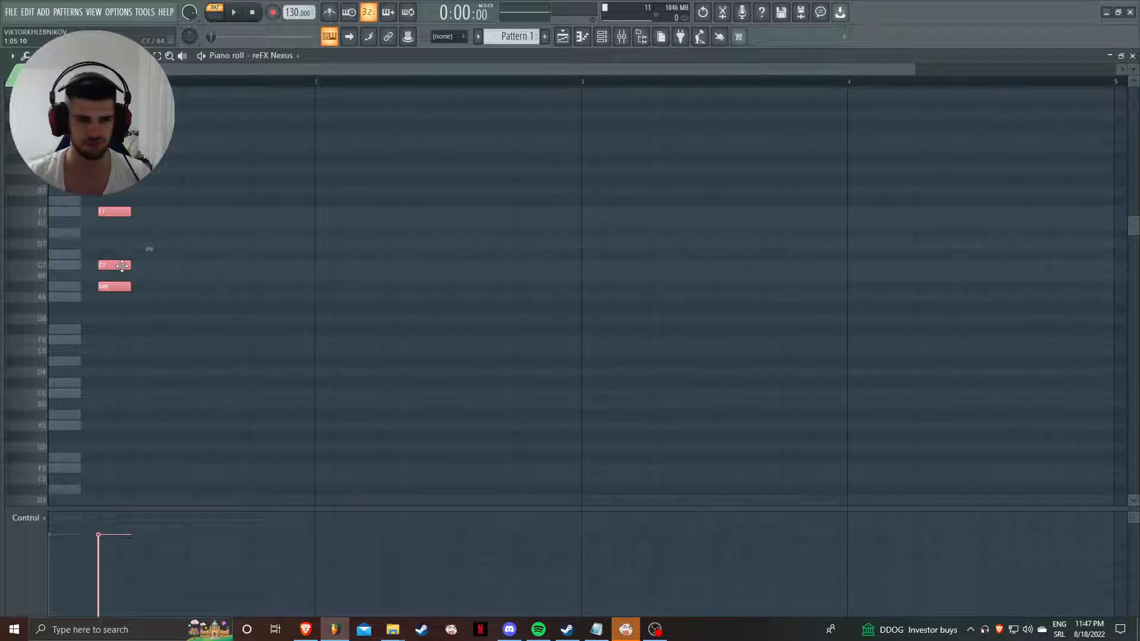
left_click_drag(122, 265, 73, 265)
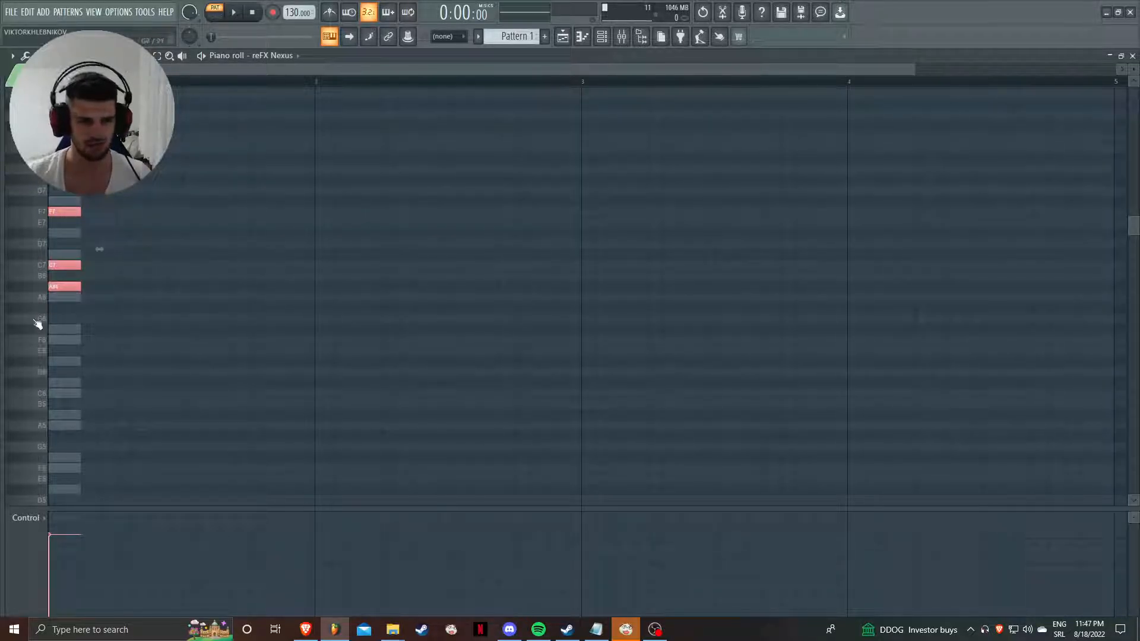
- Transpose the stamped chord down one octave and stretch its notes to fill bar 1
key("ctrl+Down")
scroll(77, 312, "down", 1)
left_click_drag(79, 361, 315, 361)
left_click(414, 412)
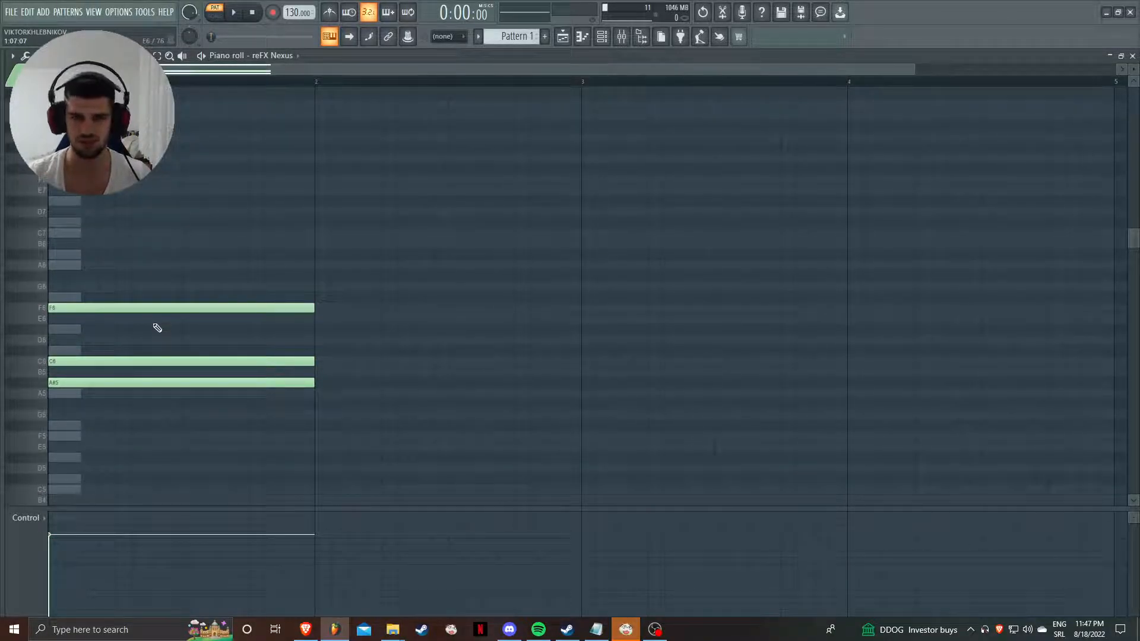
- Set the project tempo to 140 BPM and audition the chord in pattern mode
left_click(214, 16)
key("space")
key("space")
left_click(214, 14)
left_click_drag(296, 14, 295, 11)
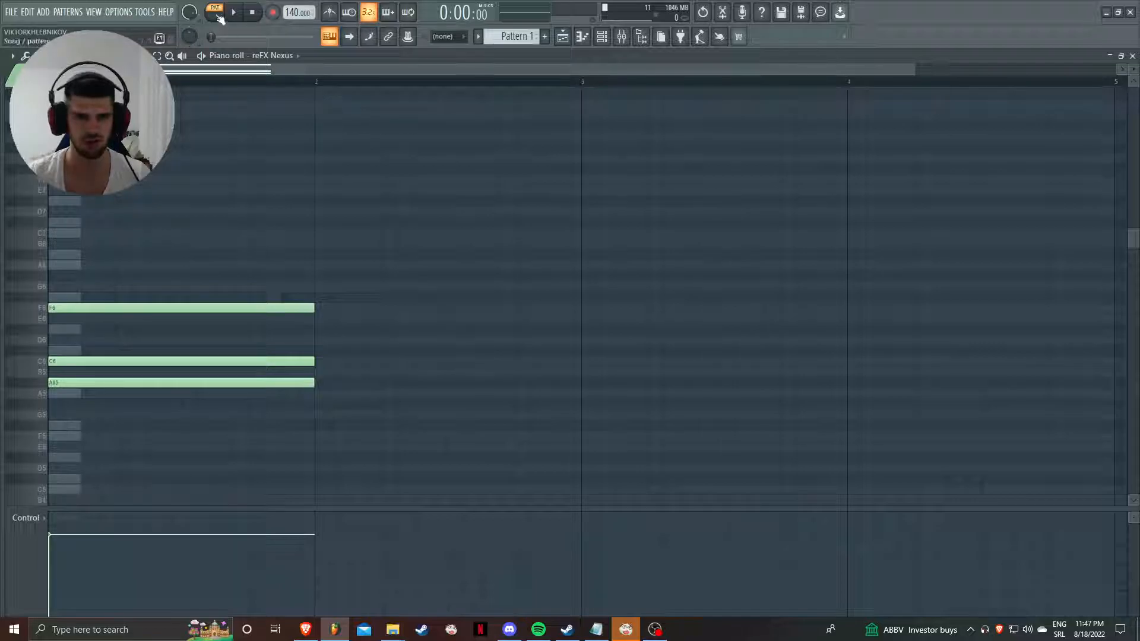
key("space")
key("space")
- Transpose the whole chord down another octave to A#4, C5 and F5, and audition it
left_click_drag(113, 260, 291, 473)
key("ctrl+Down")
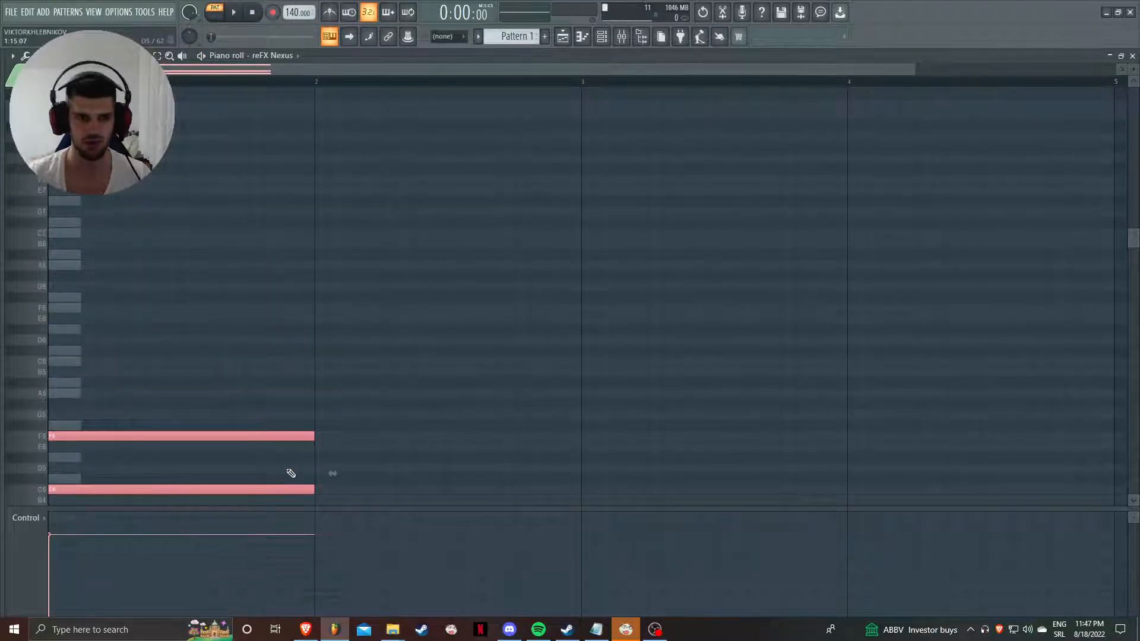
scroll(291, 473, "down", 3)
key("space")
left_click(356, 341, "ctrl")
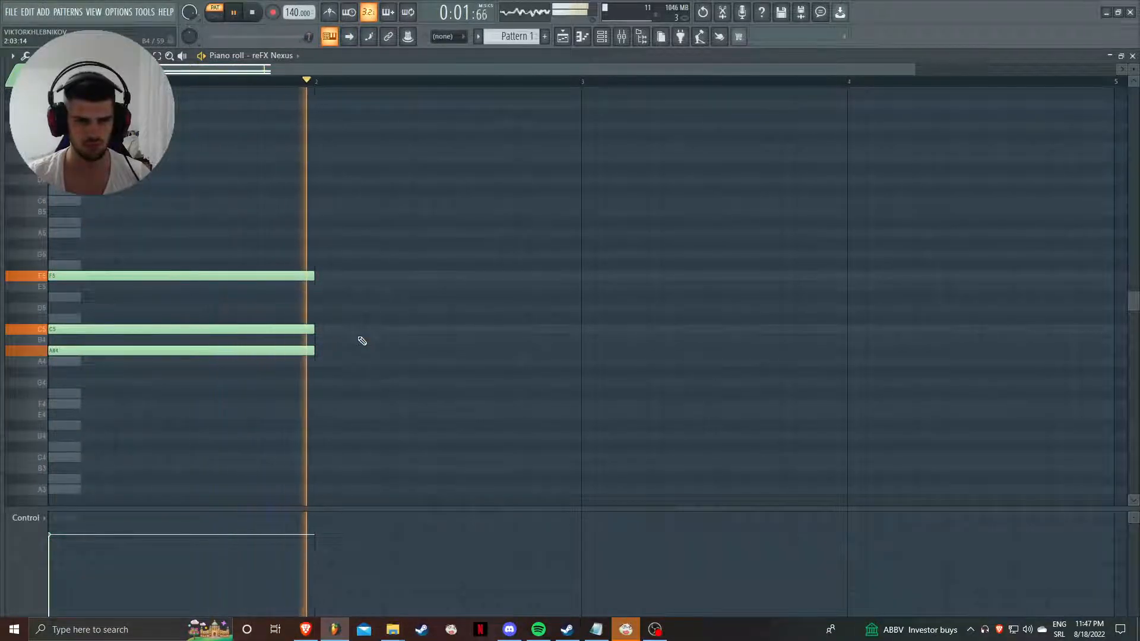
key("space")
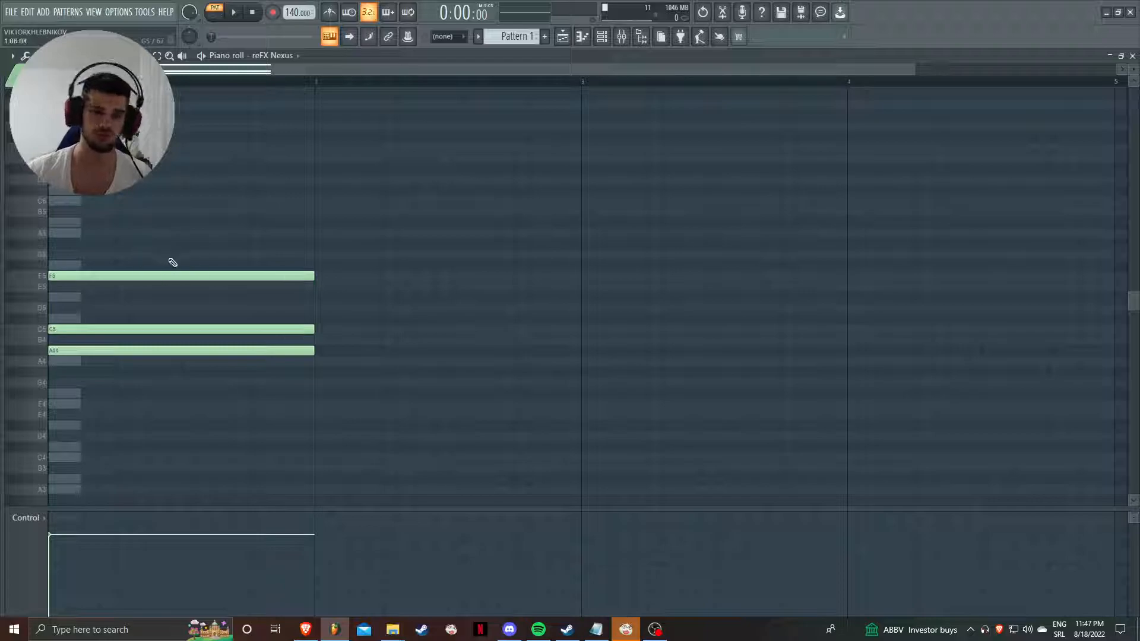
- Repeat the chord in bar 2 with full-bar F5, C5 and A#4 notes
left_click(321, 277)
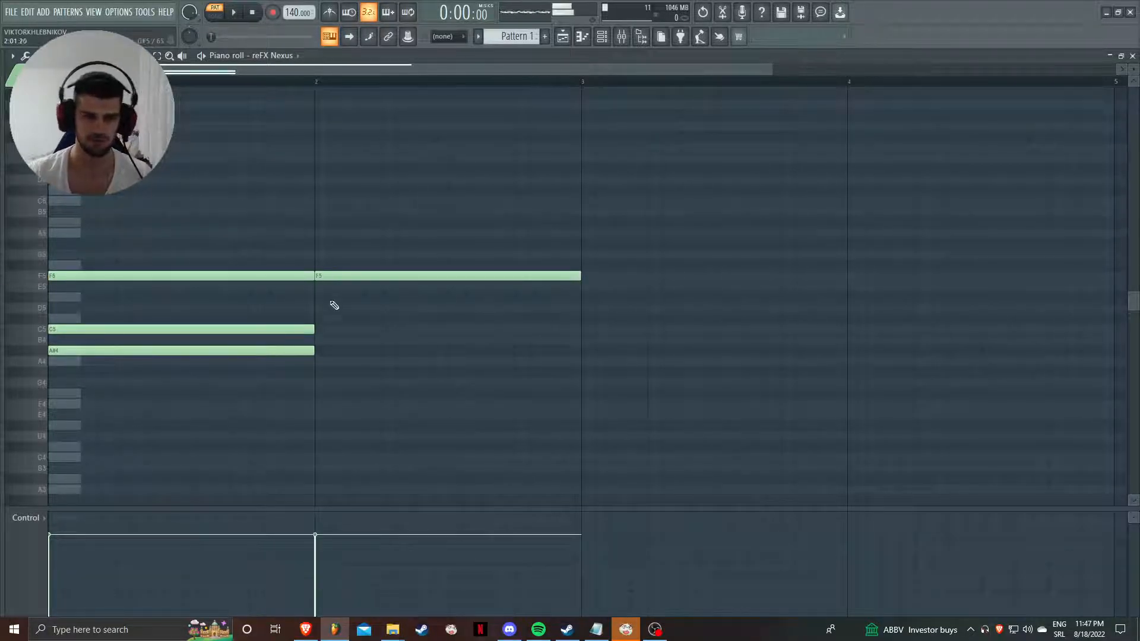
left_click(320, 330)
left_click(320, 351)
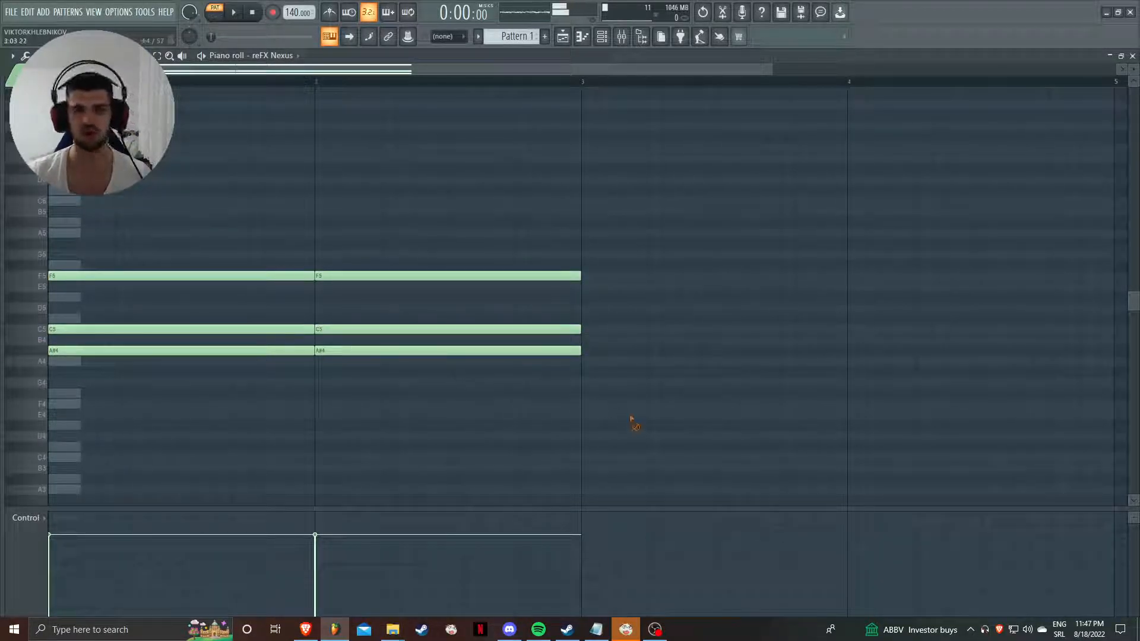
- Load Fruity Parametric EQ 2 on mixer insert 5 with a low-end roll-off and audition the filtered chords
left_click(622, 38)
left_click(1069, 93)
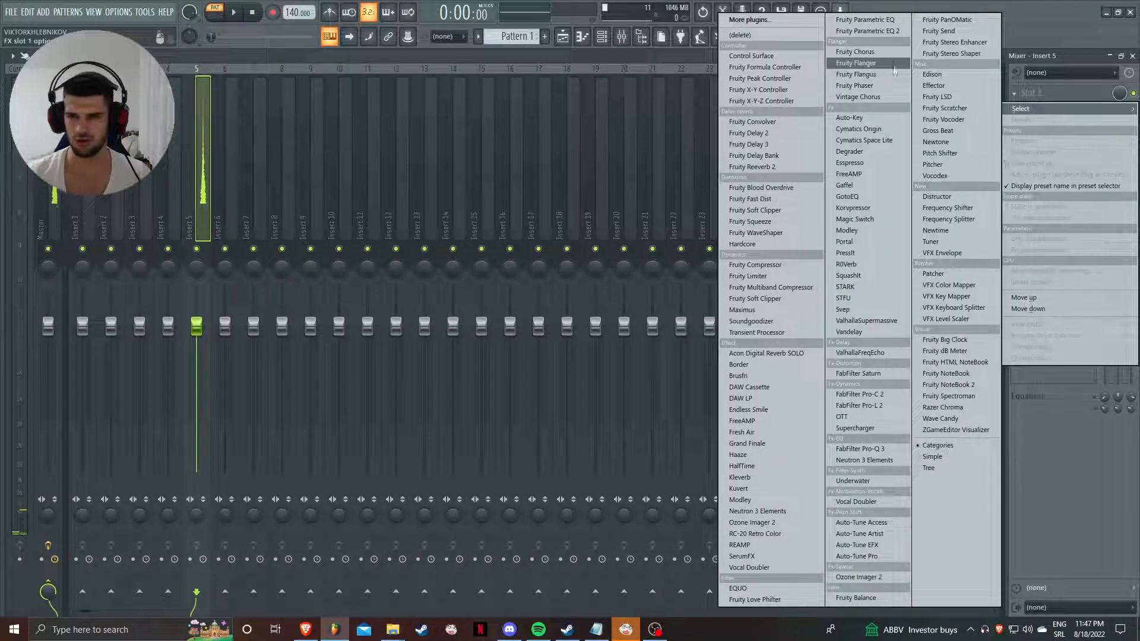
left_click(890, 33)
left_click_drag(313, 173, 587, 135)
left_click_drag(496, 237, 419, 295)
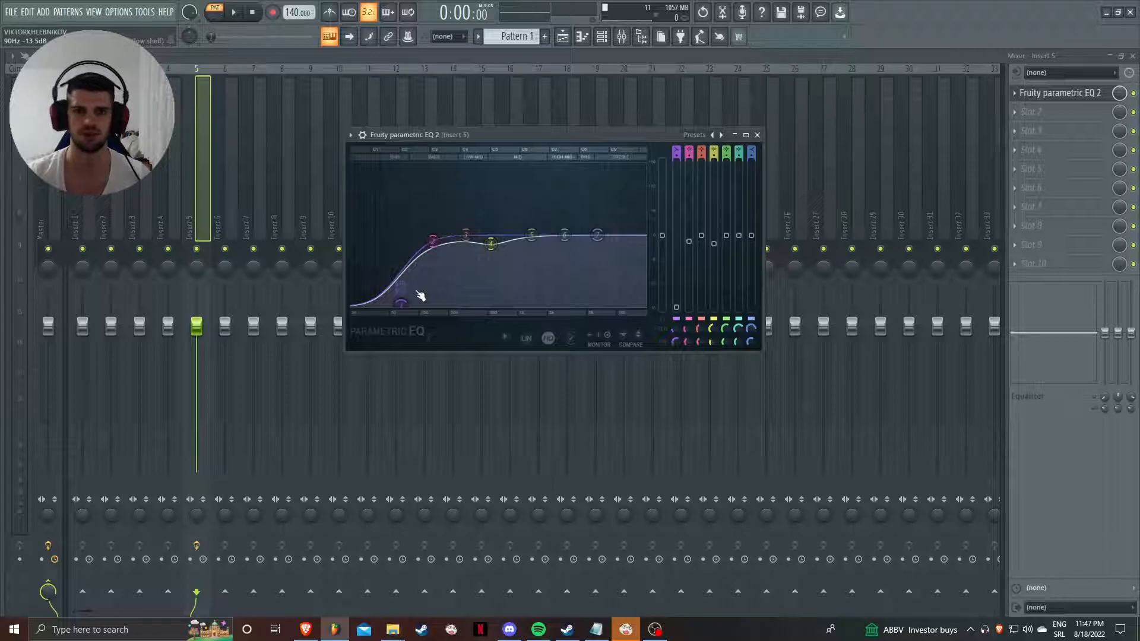
key("space")
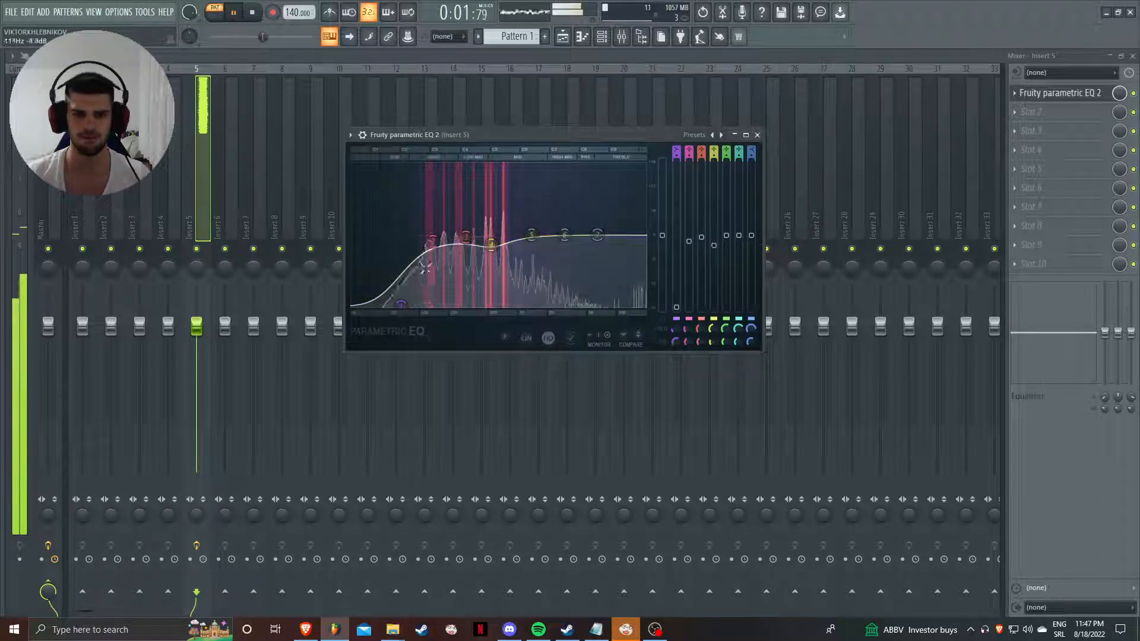
key("space")
- Leave the mixer and reopen the reFX Nexus channel's piano roll from the channel rack
key("F5")
left_click(609, 40)
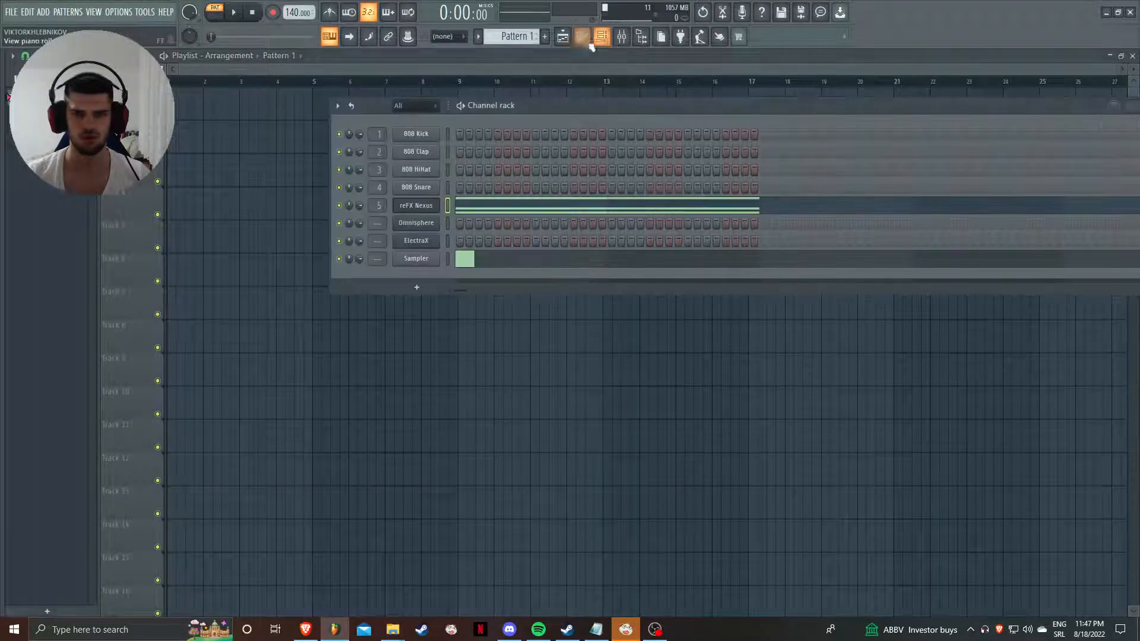
left_click(608, 38)
left_click(609, 38)
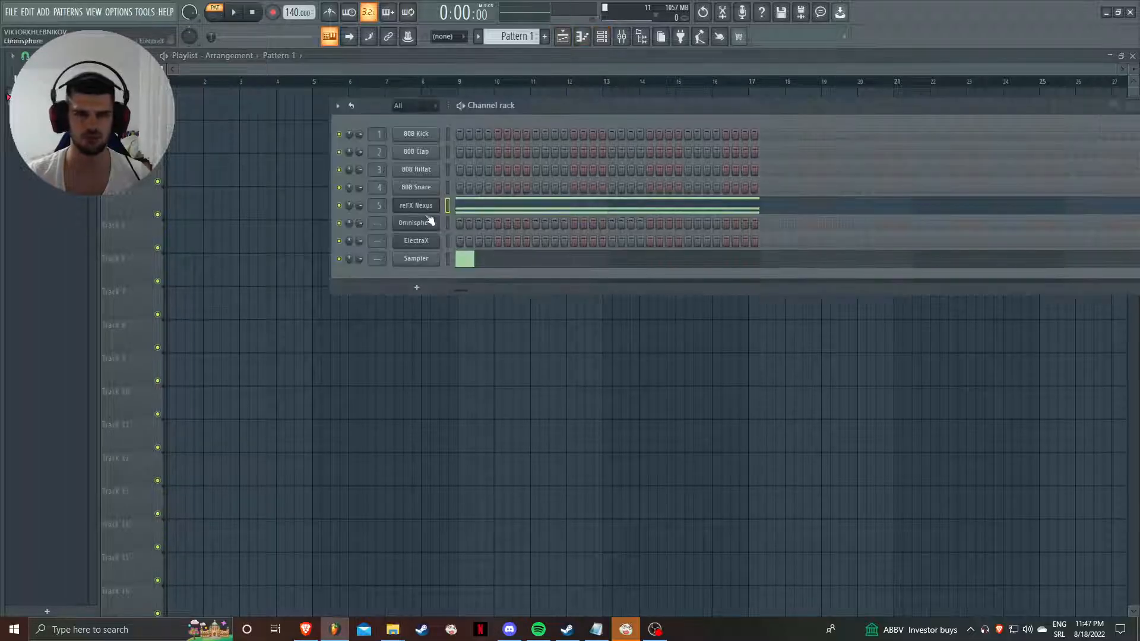
right_click(436, 207)
left_click(465, 205)
key("Delete")
left_click_drag(332, 350, 315, 331)
left_click_drag(331, 276, 313, 275)
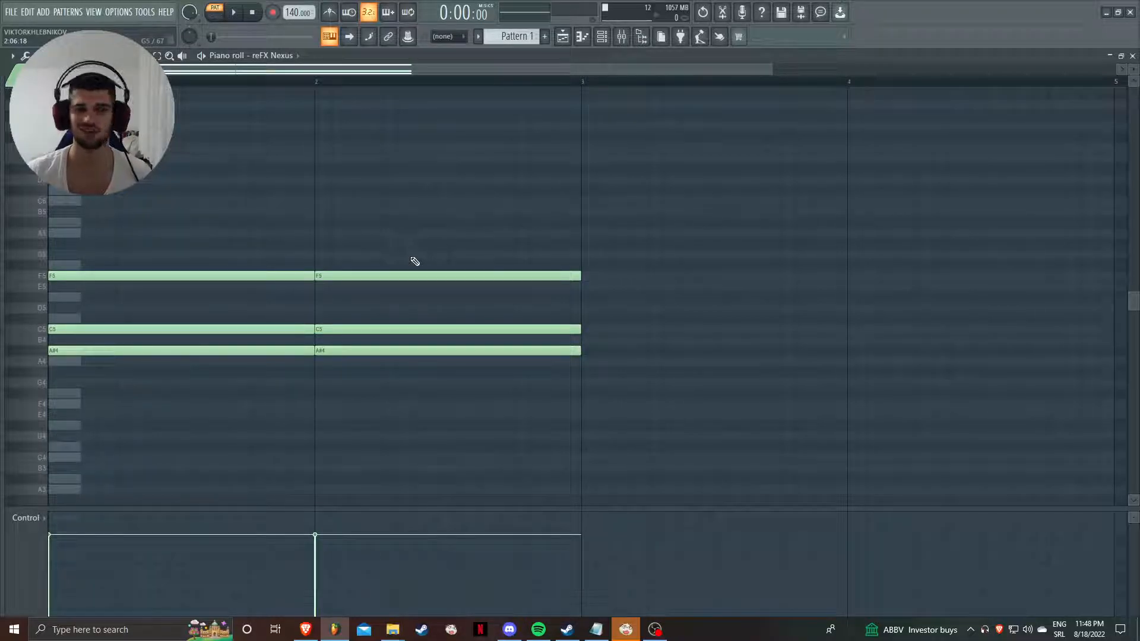
- Raise the top note of the bar 2 chord to F#5 and audition the two-bar progression
key("space")
key("space")
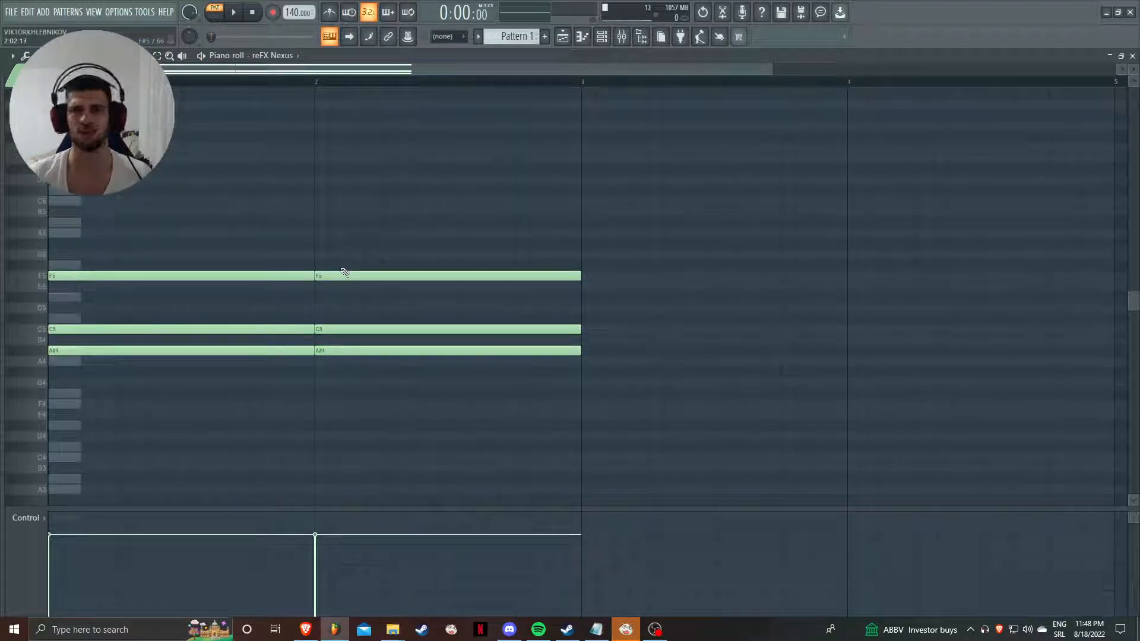
left_click_drag(371, 279, 372, 268)
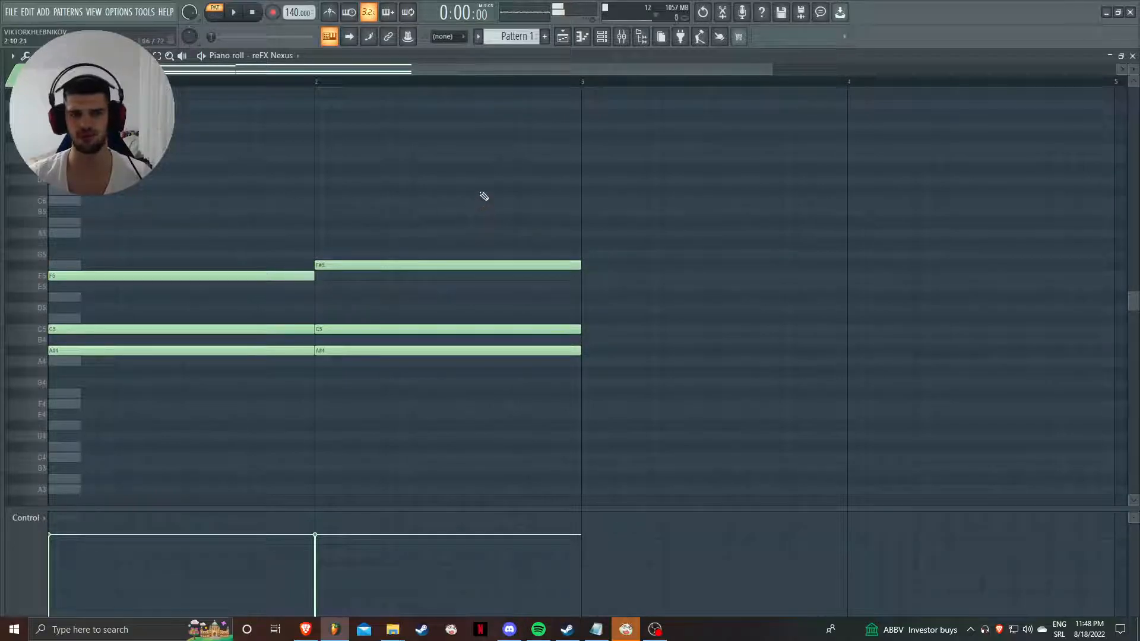
key("space")
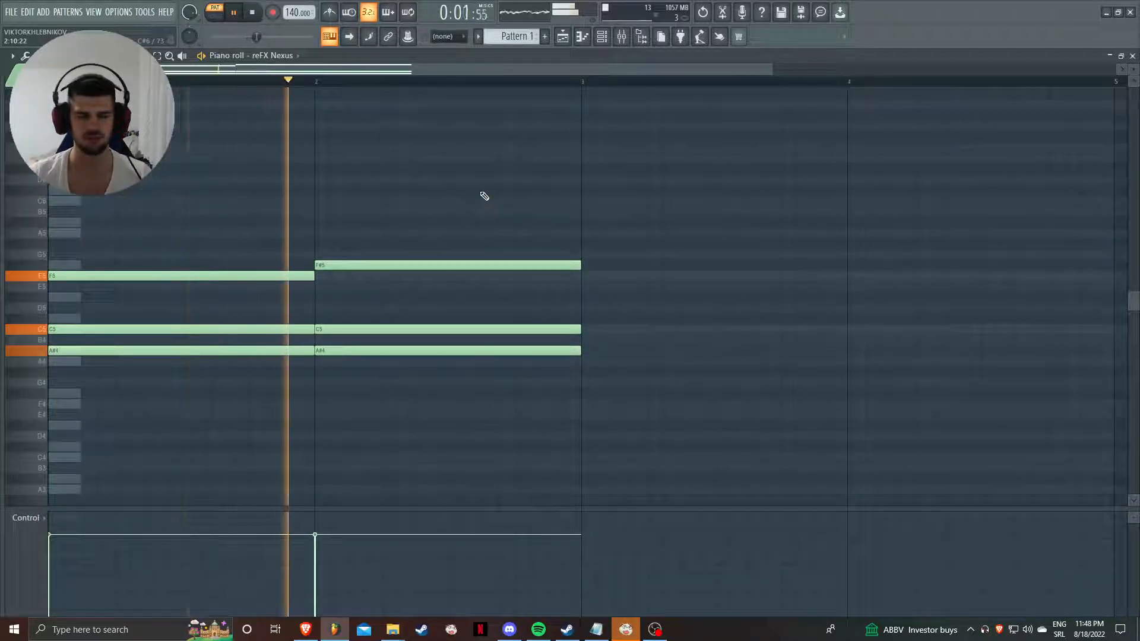
scroll(522, 246, "down", 1)
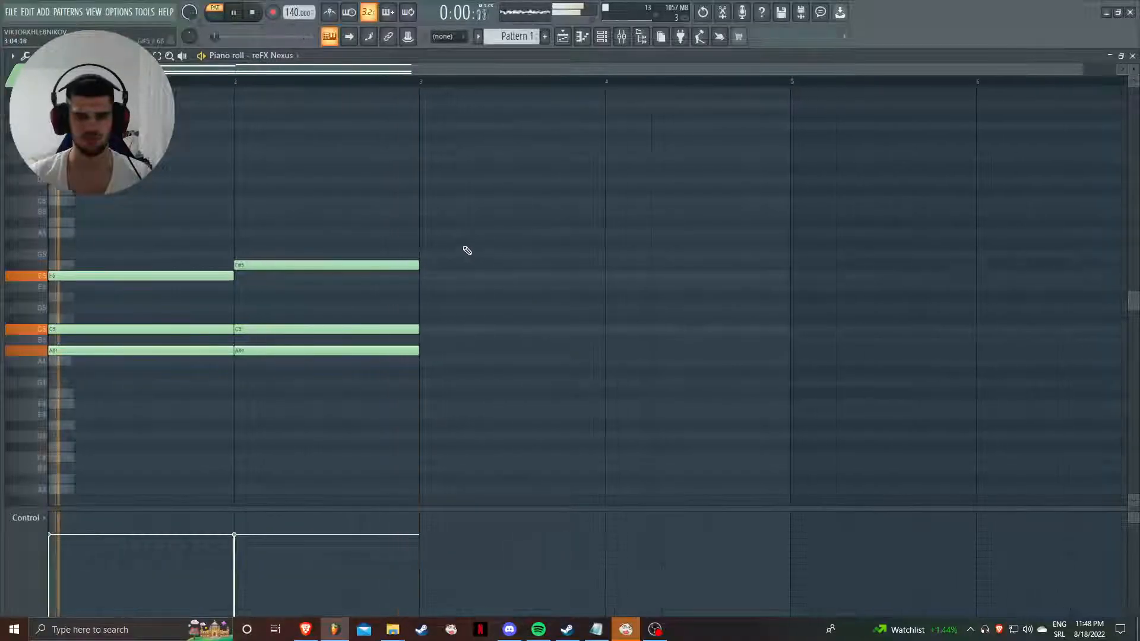
key("space")
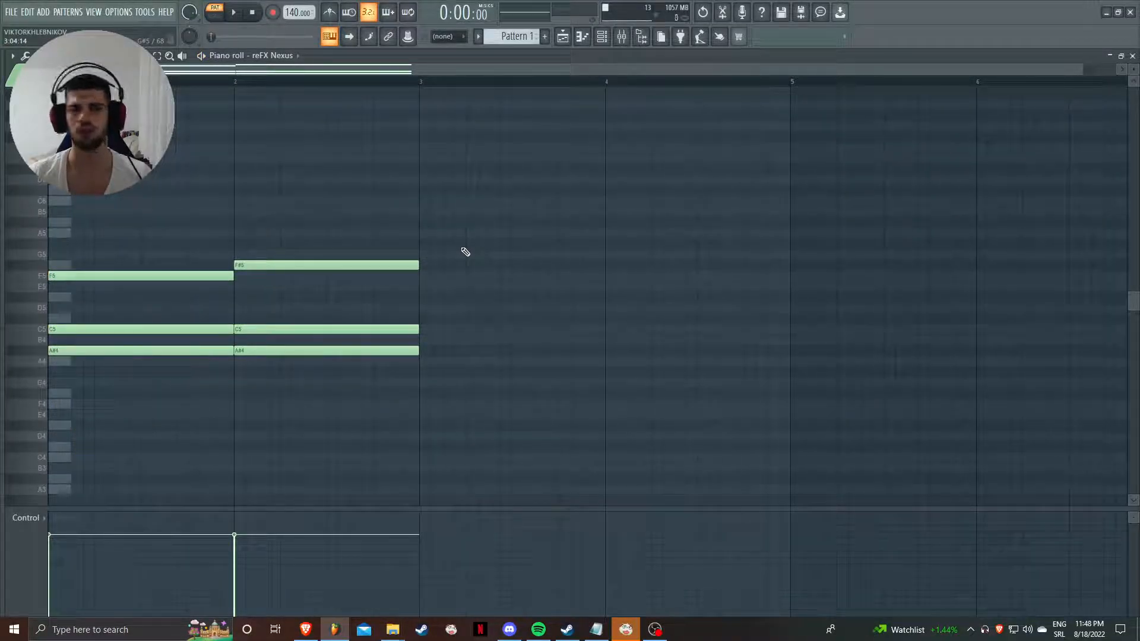
- Duplicate the two-bar chord progression into bars 3 and 4 and audition all four bars
left_click_drag(478, 399, 180, 248)
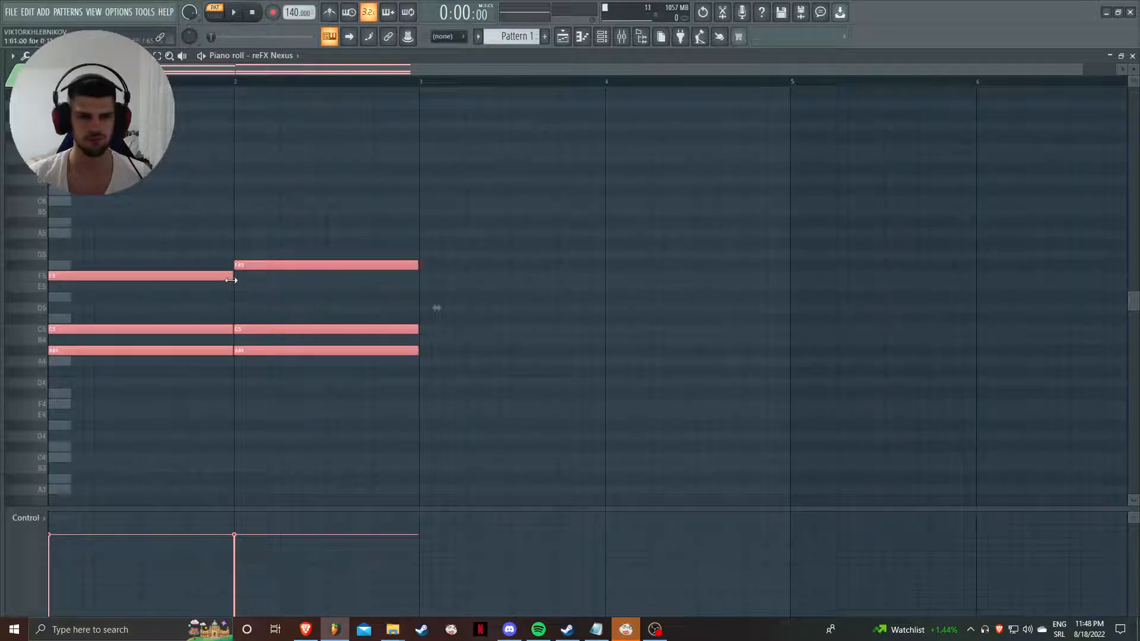
left_click_drag(168, 276, 542, 273, "shift")
left_click(383, 231)
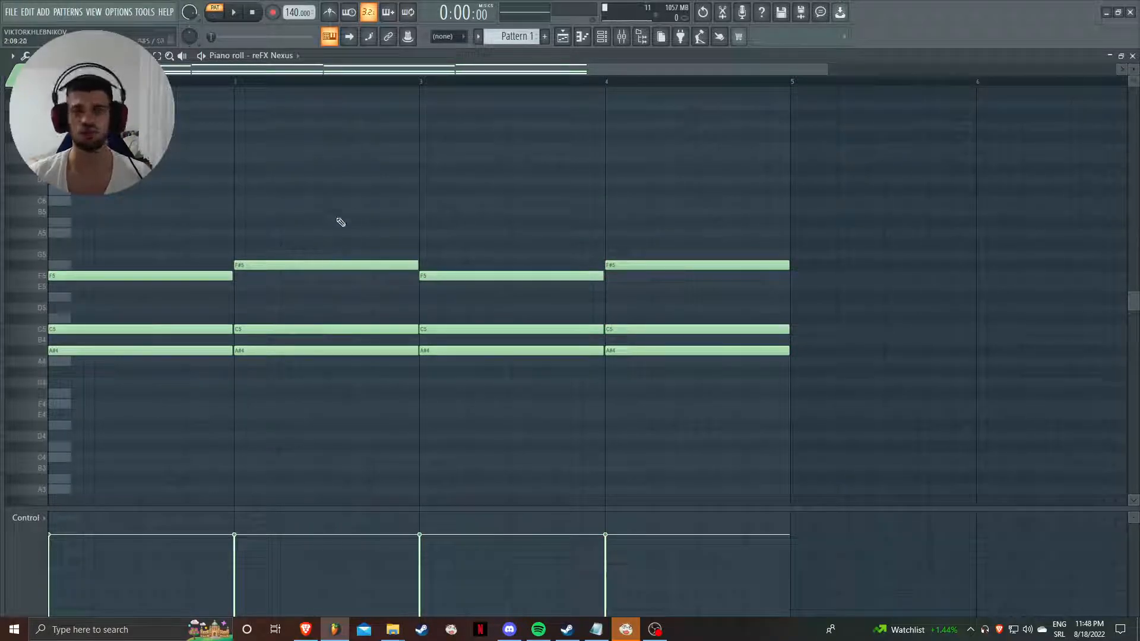
key("space")
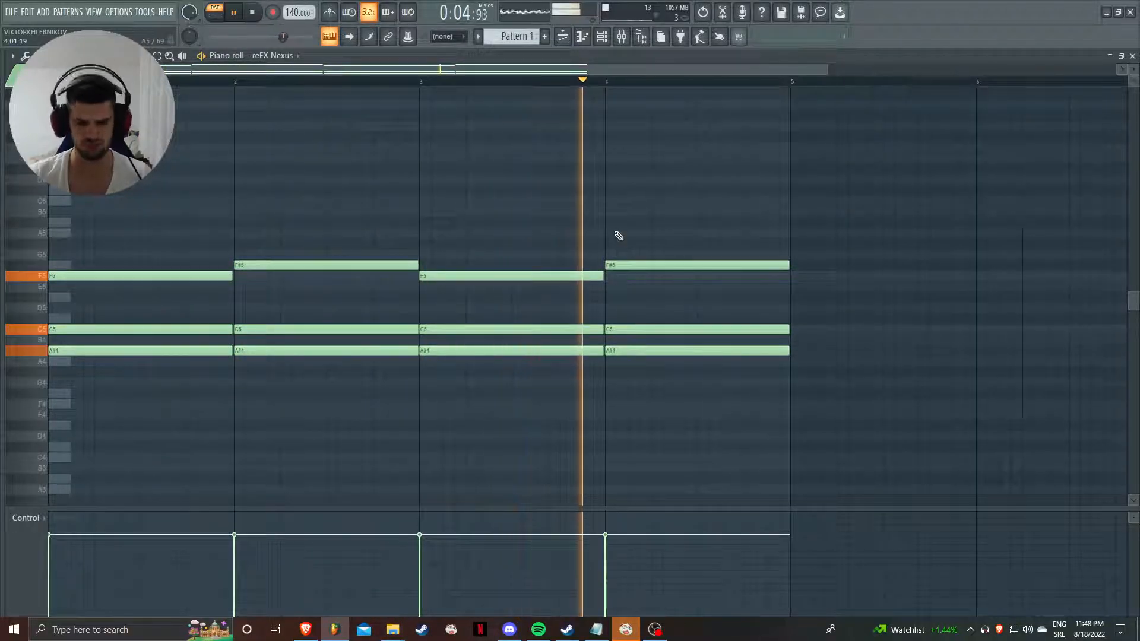
key("space")
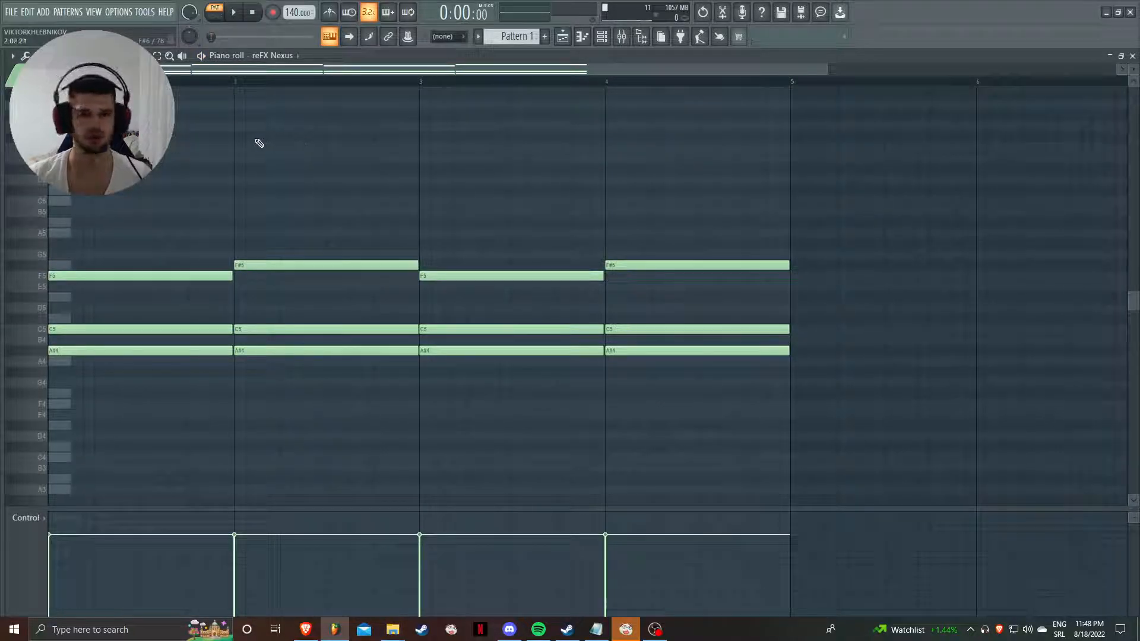
- Add a C#6 melody note on beat 3 of bar 1, shorten it to one beat and audition it
scroll(292, 83, "up", 3)
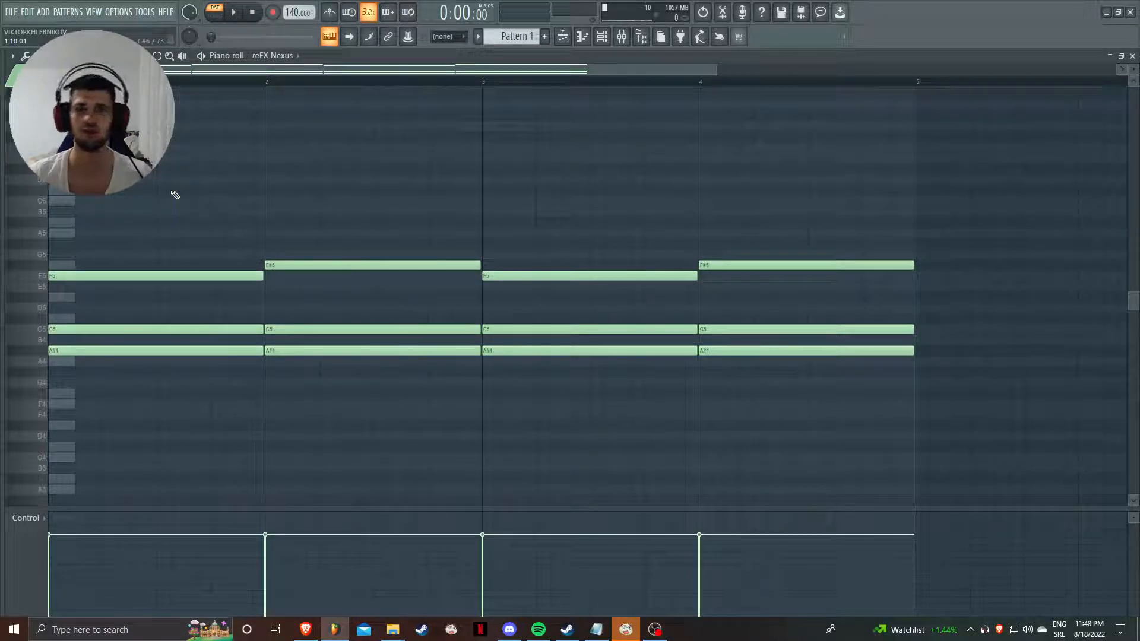
left_click(160, 192)
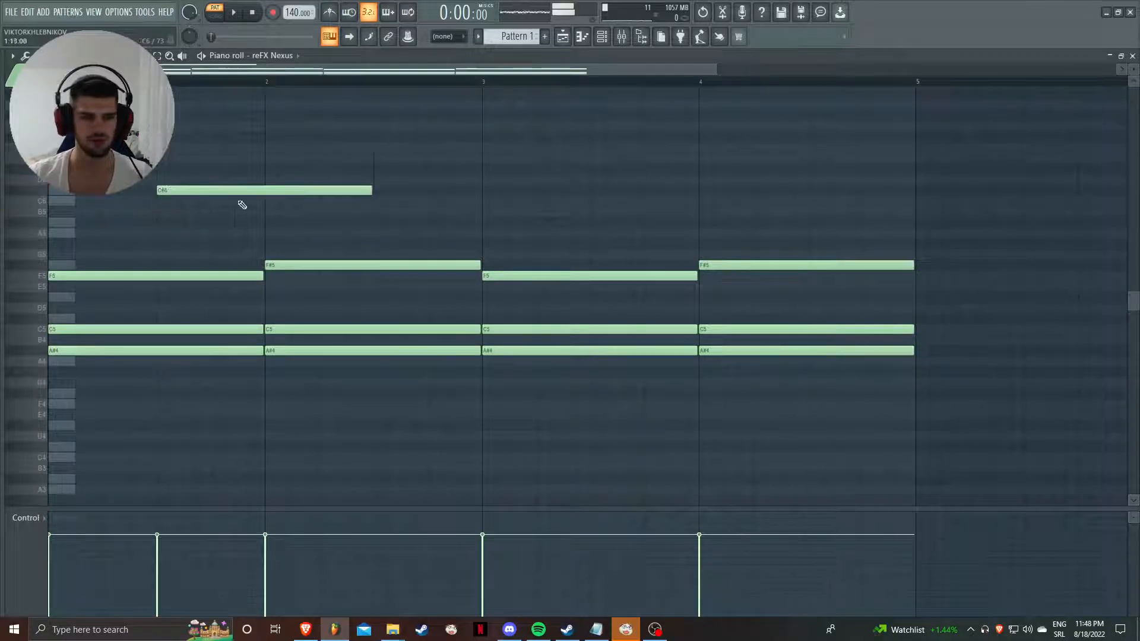
left_click_drag(371, 190, 206, 189)
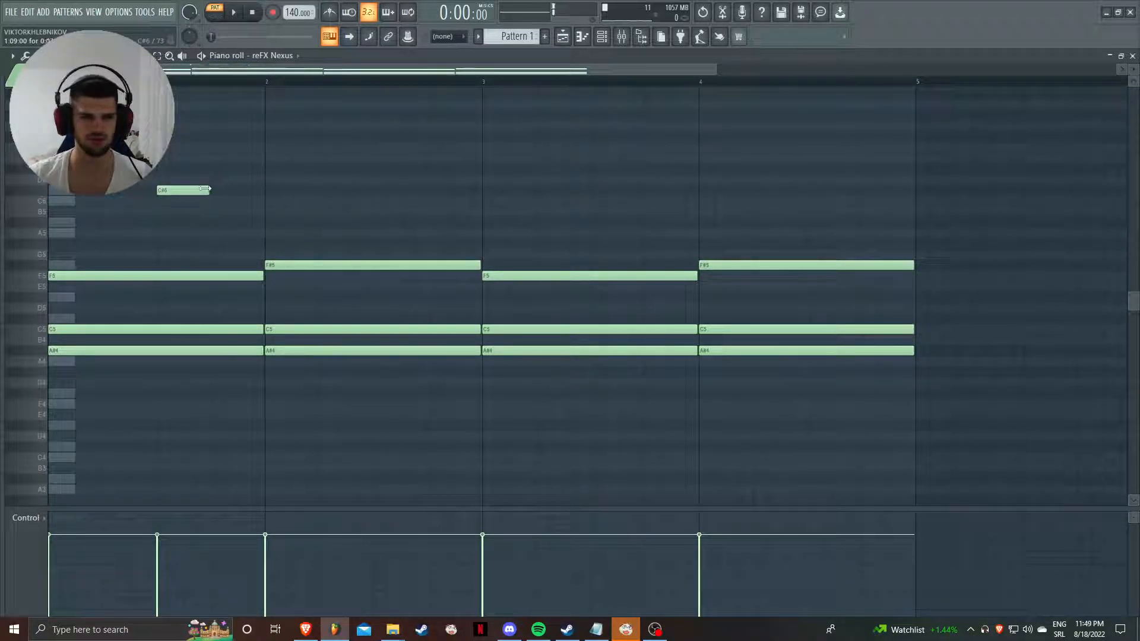
key("space")
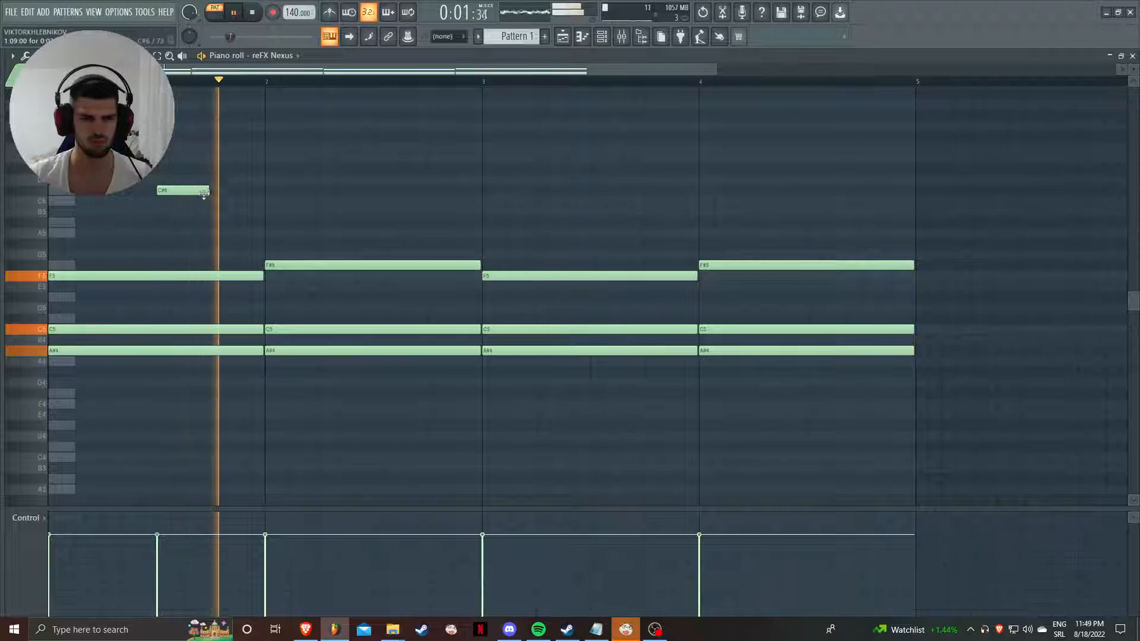
- Try a one-beat C6 and an A#5 in its place on beat 4 of bar 1, auditioning each
left_click(213, 201)
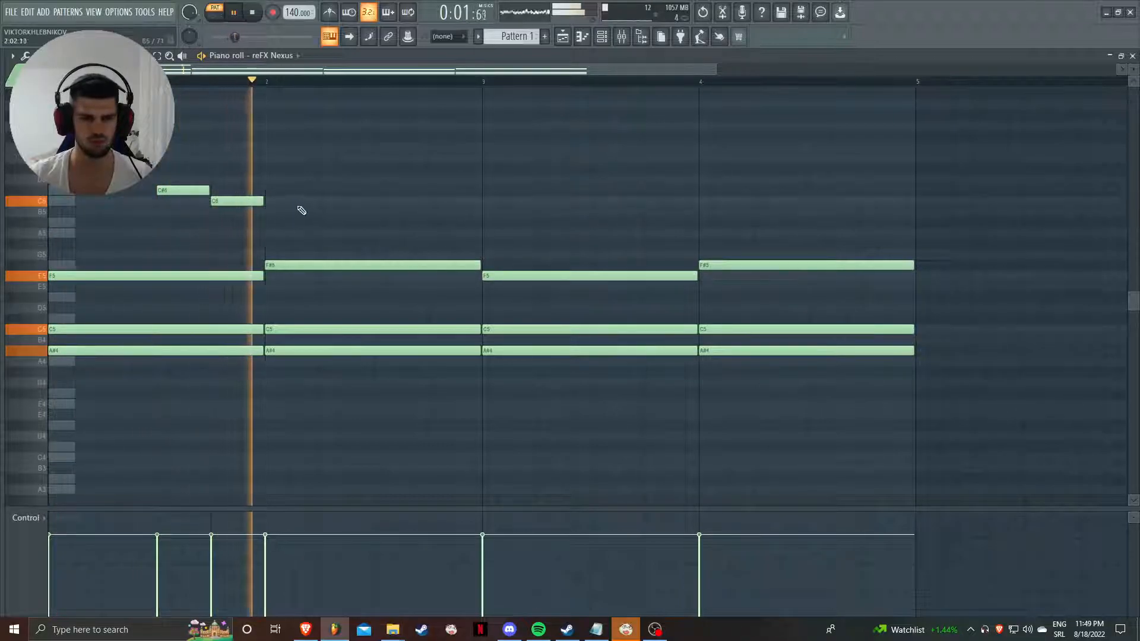
key("space")
key("space")
right_click(236, 201)
left_click(220, 222)
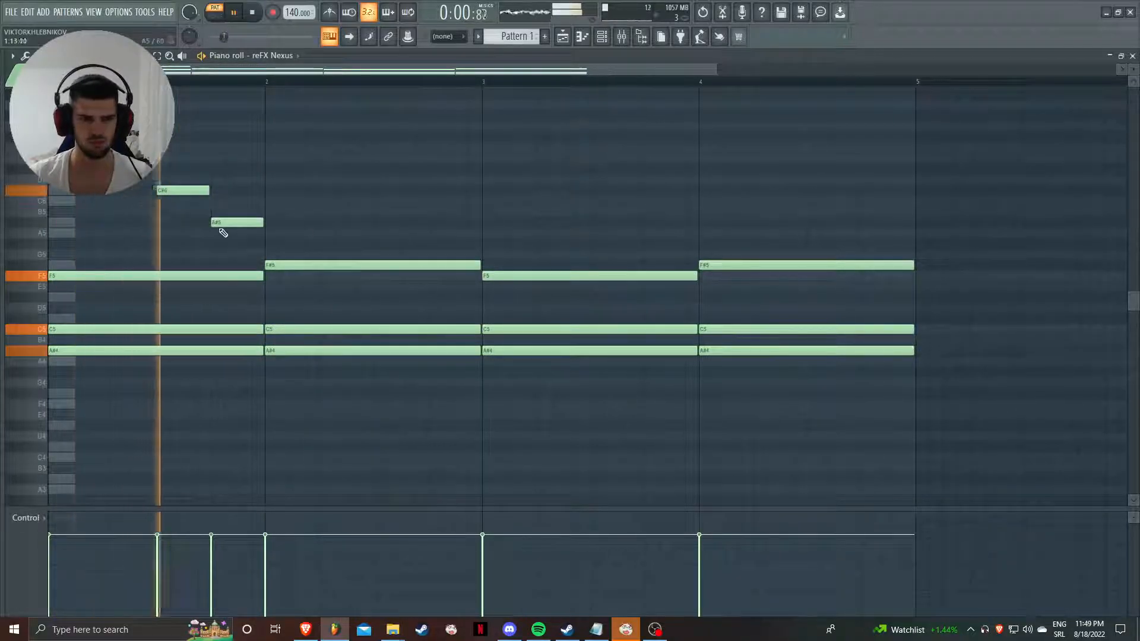
key("space")
key("space")
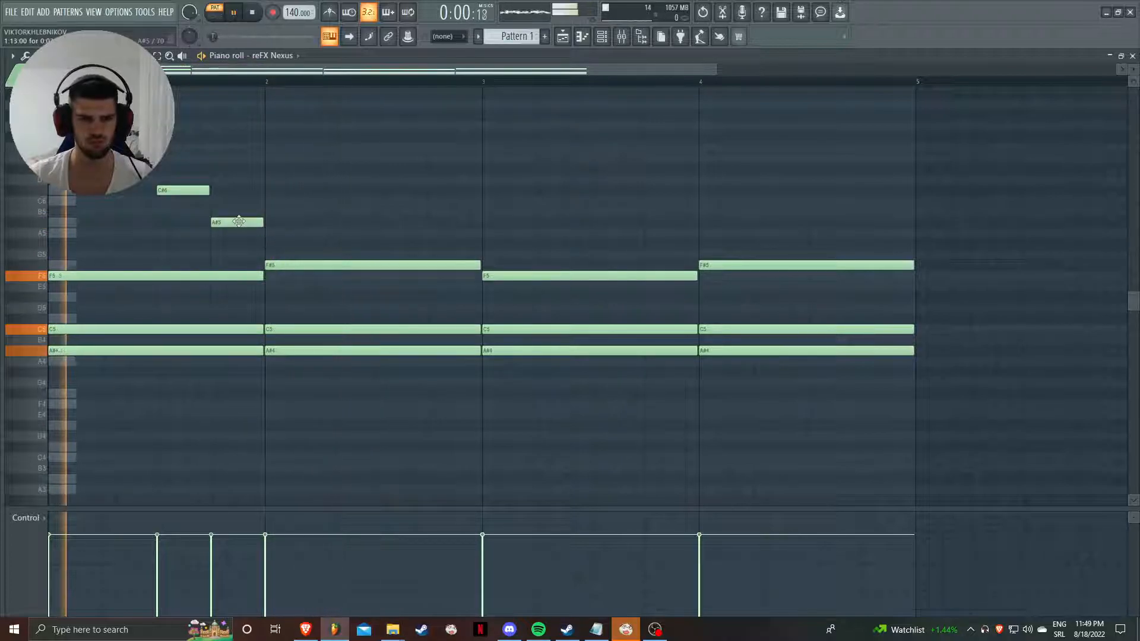
- Try A5 and D#6 in turn on beat 4 of bar 1, auditioning and removing each
left_click_drag(237, 222, 238, 233)
key("space")
key("space")
right_click(231, 233)
left_click(214, 169)
key("space")
key("space")
right_click(218, 169)
- Replace the C#6 with one-beat C6 and C#6 notes on bar 1's last two beats, mirror them in bar 2, and audition
right_click(188, 191)
left_click(161, 203)
left_click(215, 190)
left_click(378, 191)
left_click(432, 202)
key("space")
key("space")
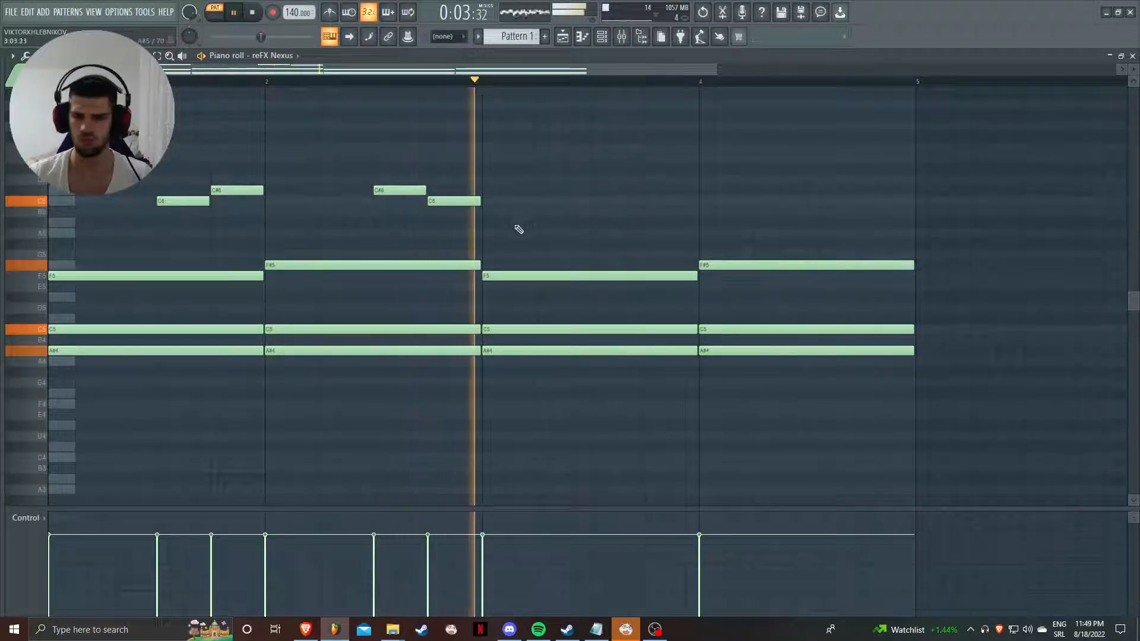
- Lower bar 2's last melody note to A#5, audition it, and copy the melody from bars 1–2 into bars 3–4
left_click_drag(459, 202, 459, 226)
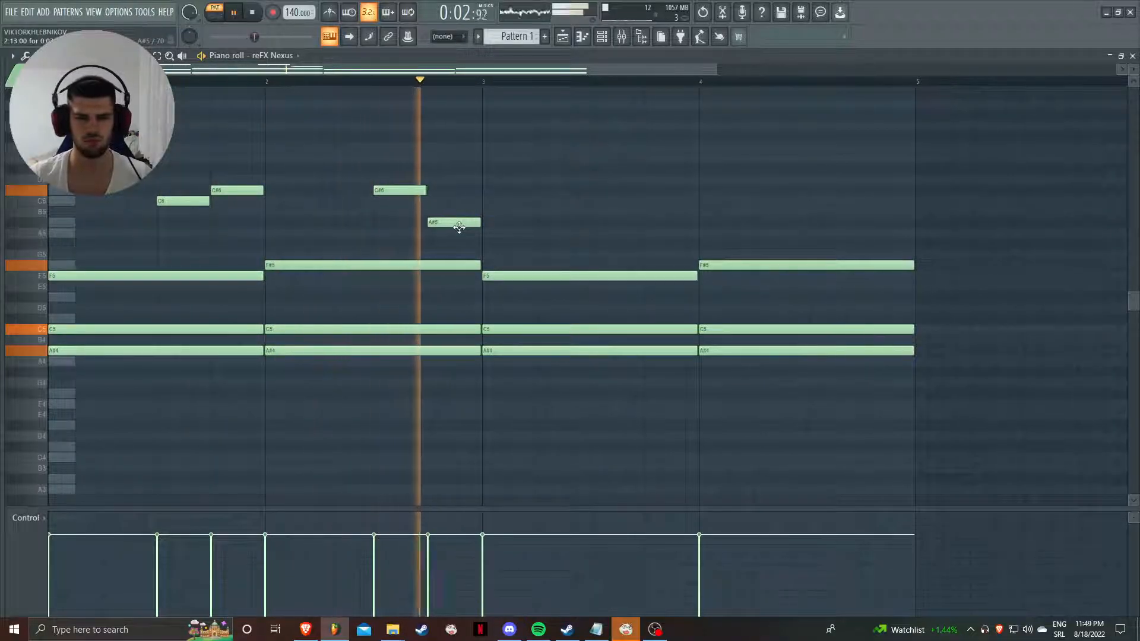
key("space")
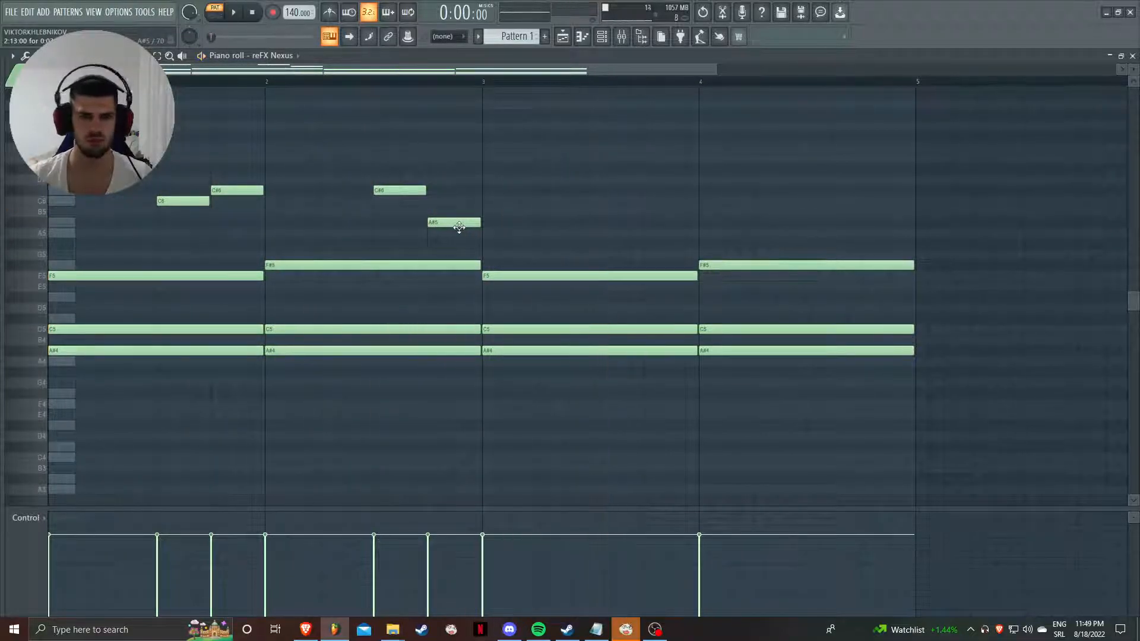
left_click_drag(499, 236, 610, 206)
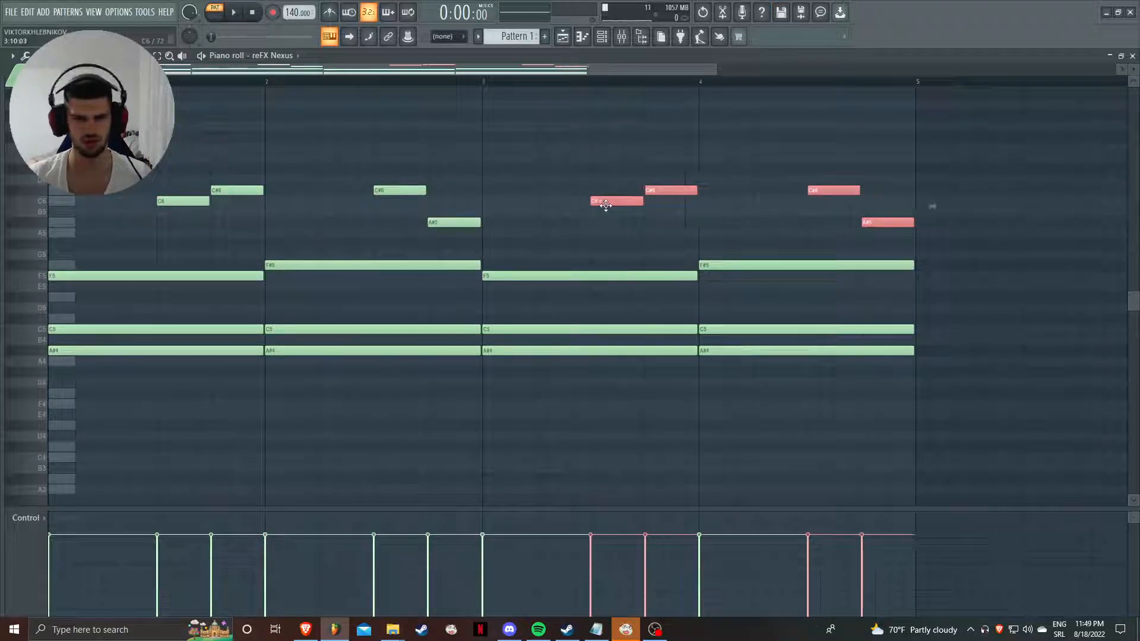
scroll(600, 211, "down", 3)
left_click(552, 146)
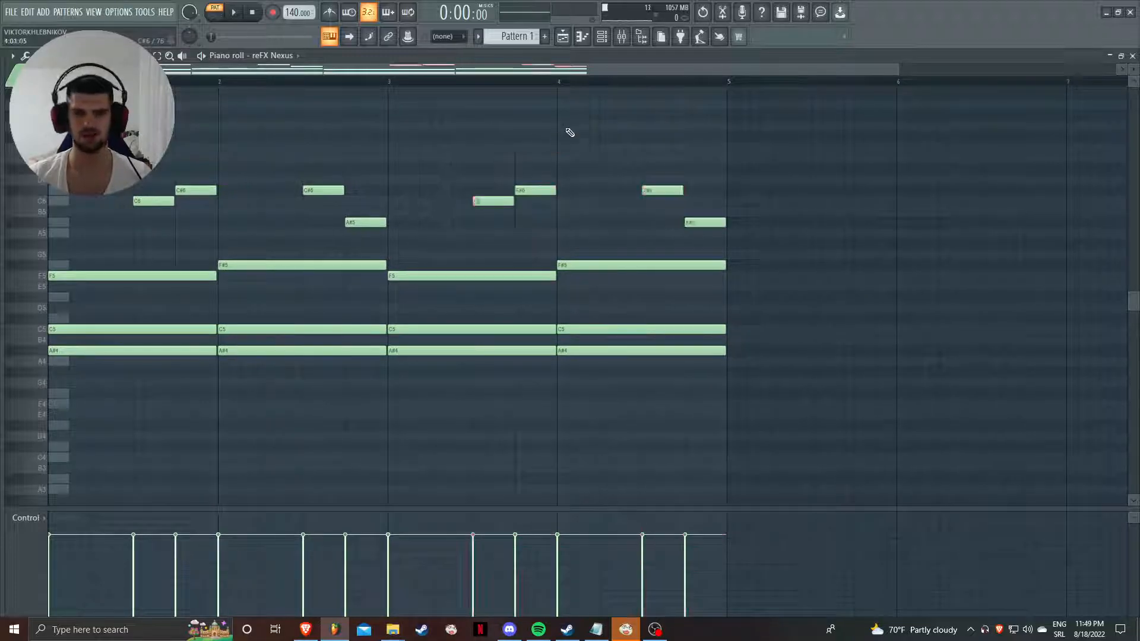
- Load HalfTime into the second effect slot of Insert 5, set its loop length to 1/2 and audition it
left_click(623, 37)
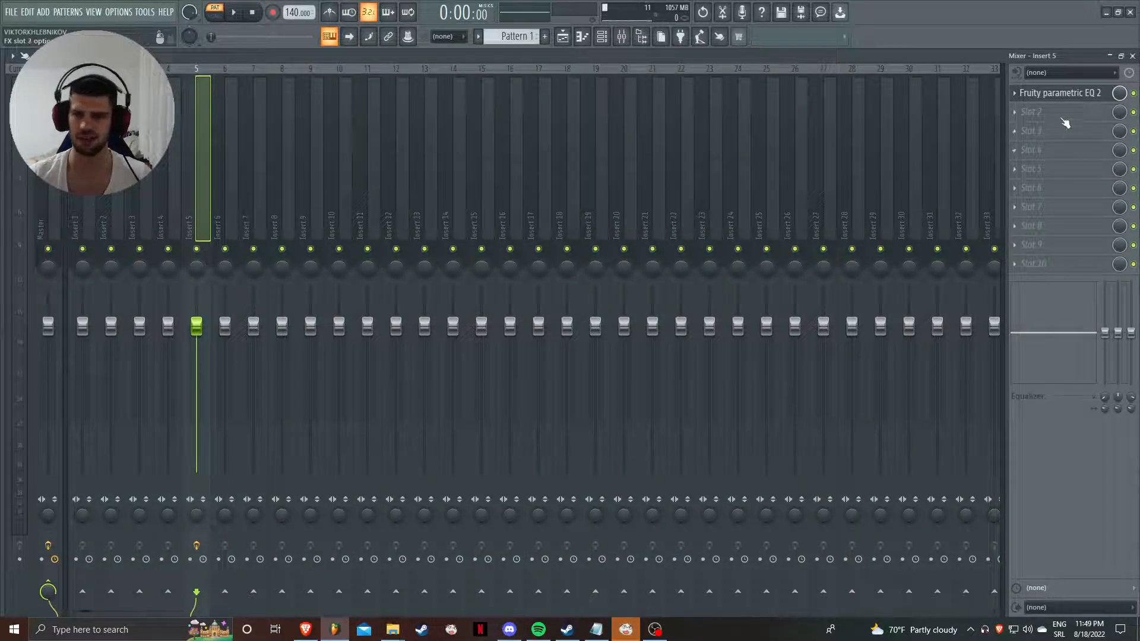
left_click(1060, 112)
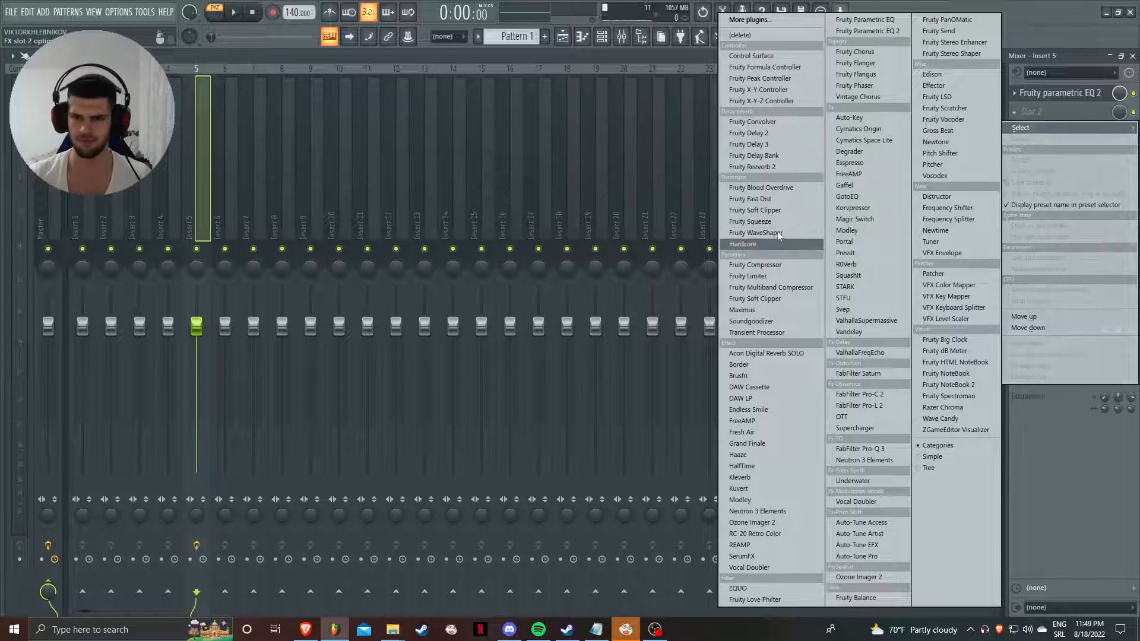
left_click(755, 469)
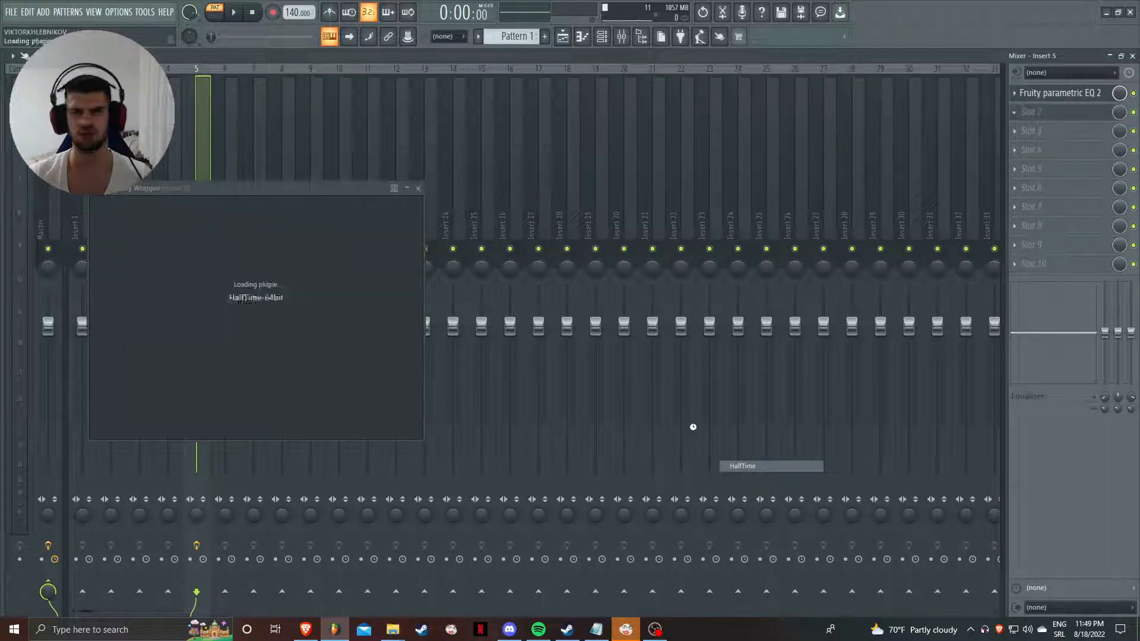
left_click(238, 244)
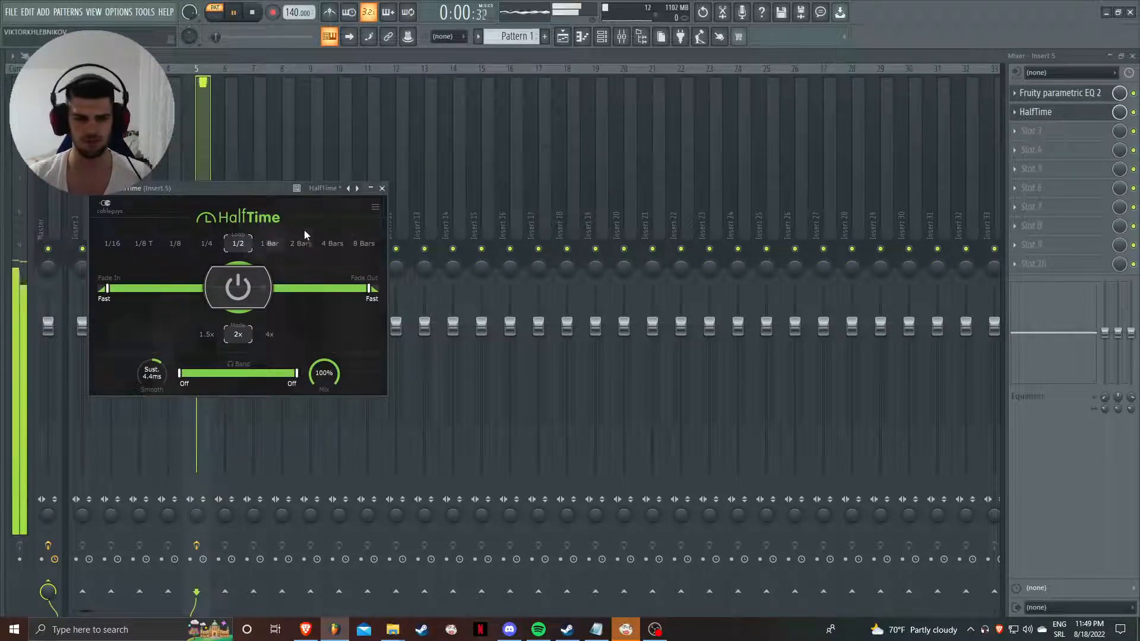
- Transpose all reFX Nexus notes up one octave in the piano roll and play the pattern
left_click(564, 40)
left_click(621, 37)
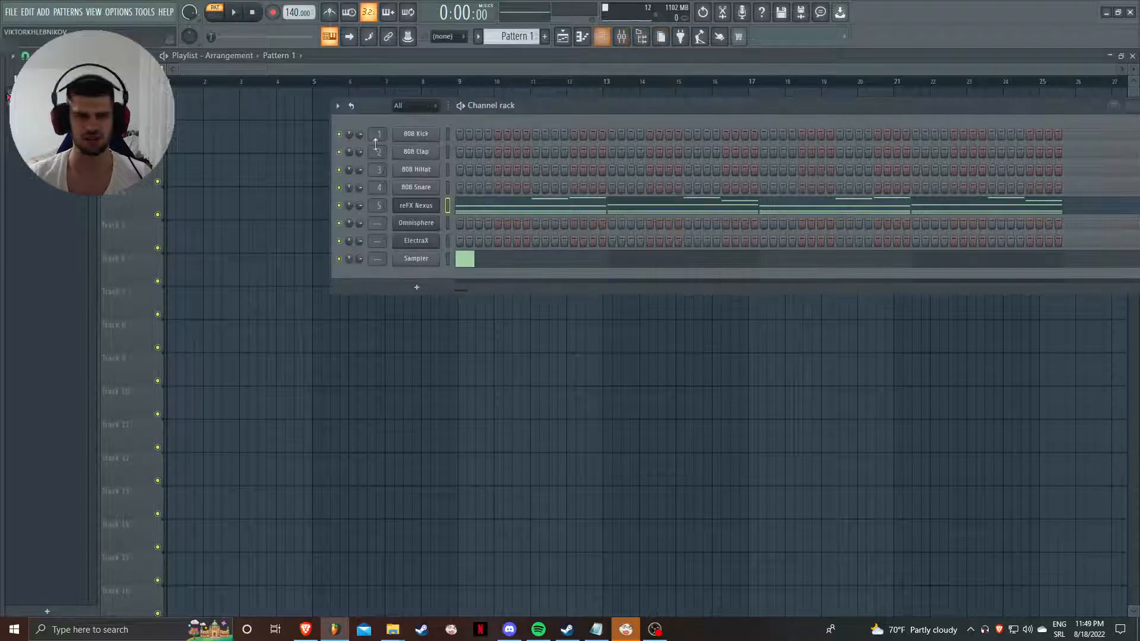
right_click(438, 206)
right_click(440, 205)
left_click(476, 211)
scroll(539, 339, "down", 1)
key("ctrl+a")
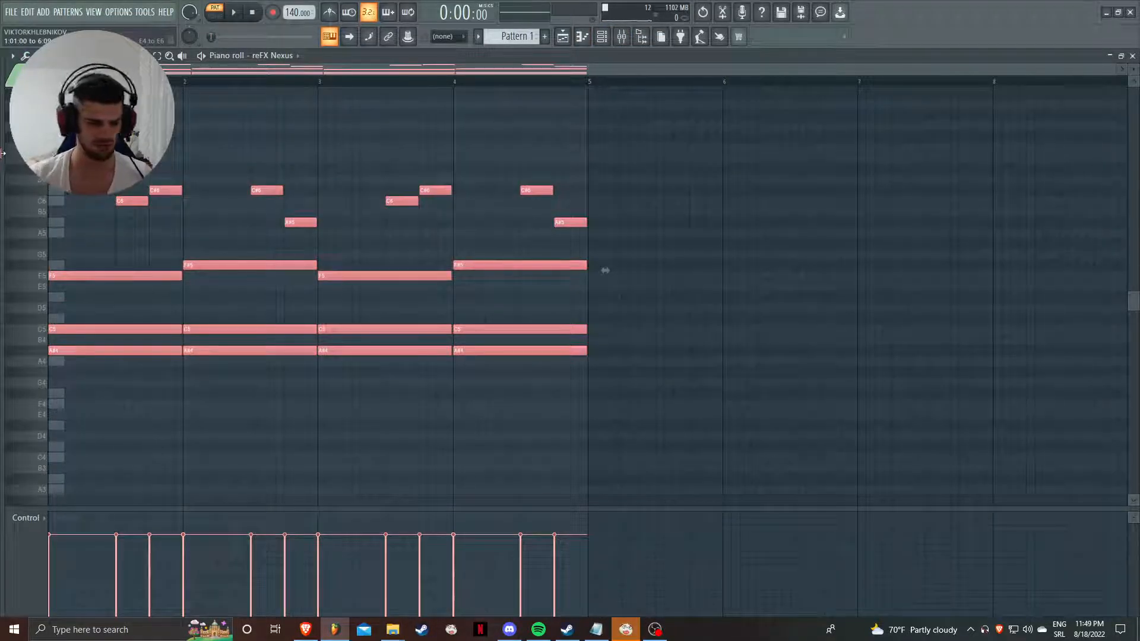
key("ctrl+Up")
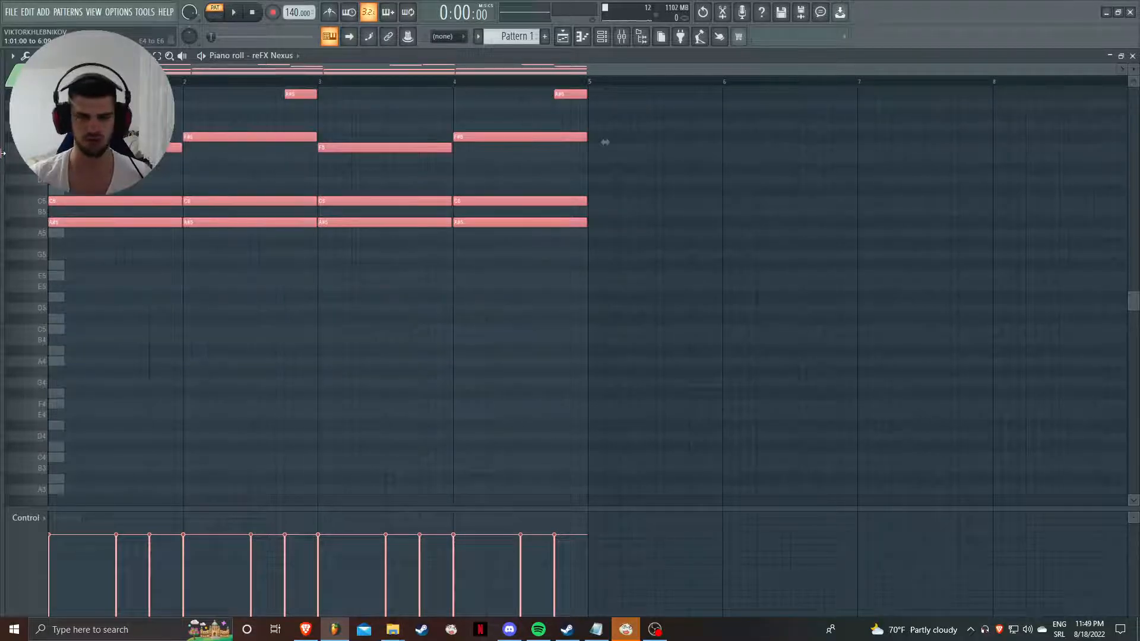
scroll(374, 301, "up", 5)
left_click(745, 305, "ctrl")
key("space")
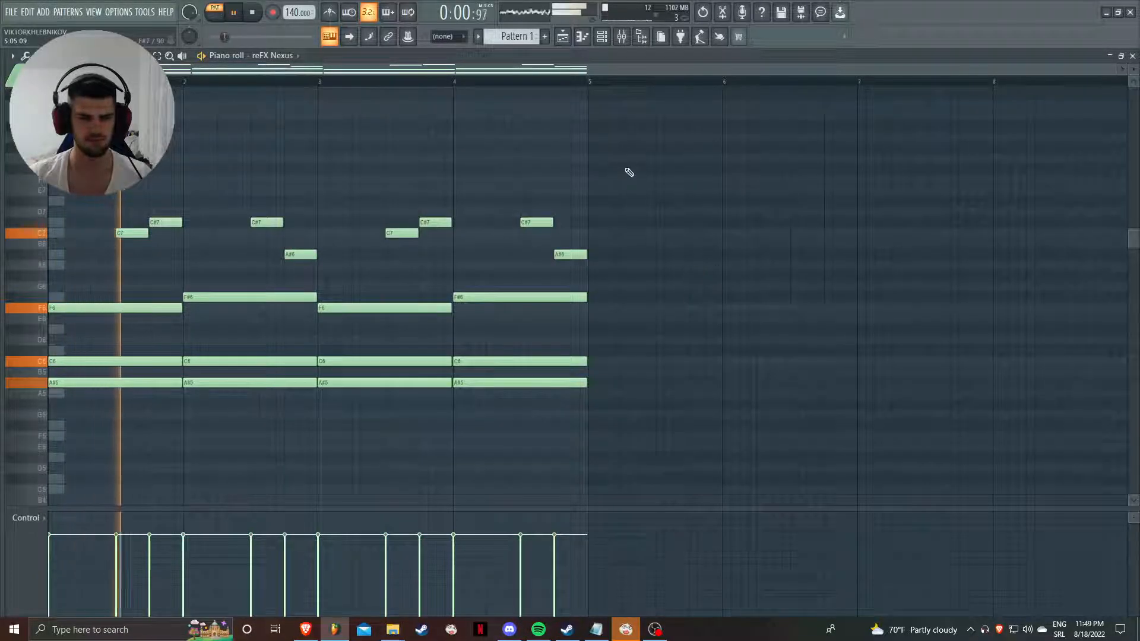
- Lower the Insert 5 fader slightly and cut the mid bands in its Fruity parametric EQ 2 during playback
left_click(622, 37)
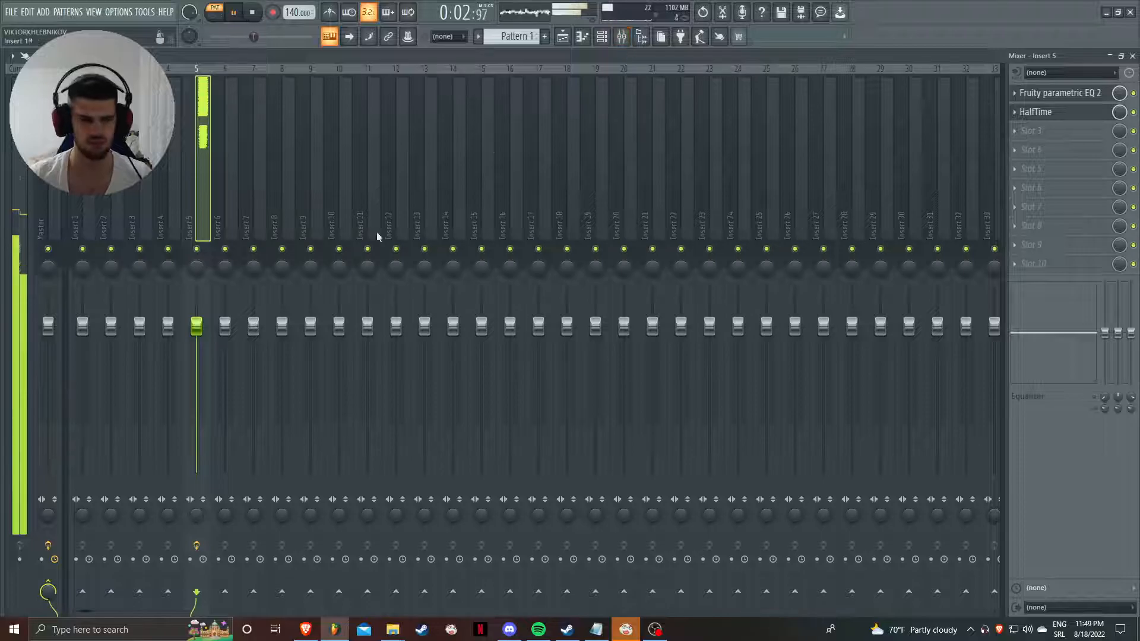
left_click_drag(197, 327, 197, 337)
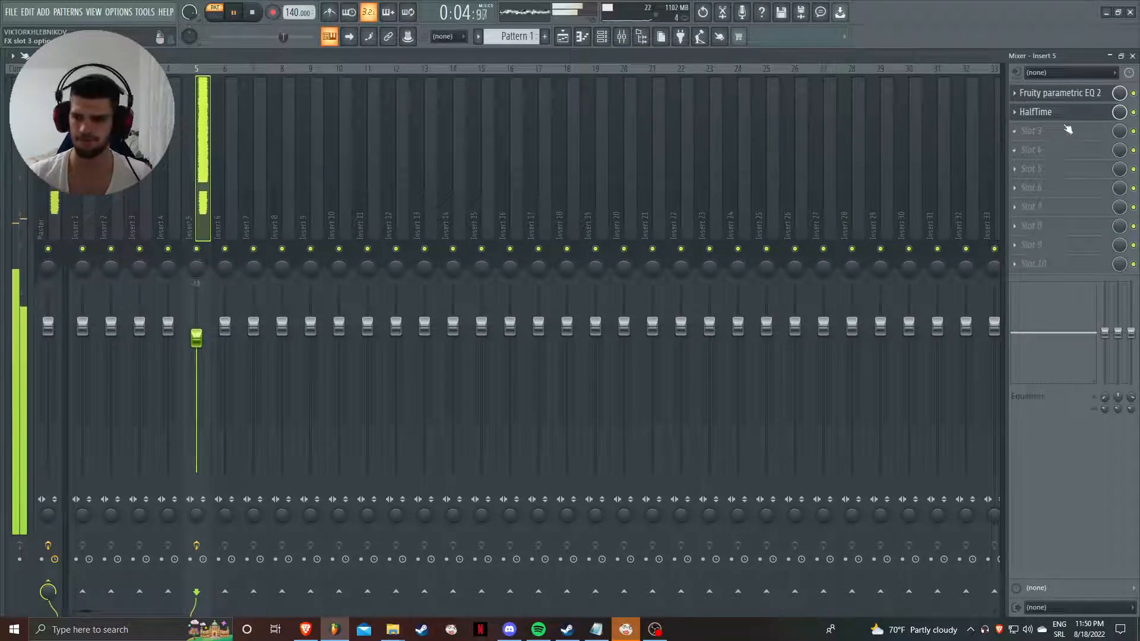
left_click(1059, 93)
left_click_drag(532, 235, 492, 247)
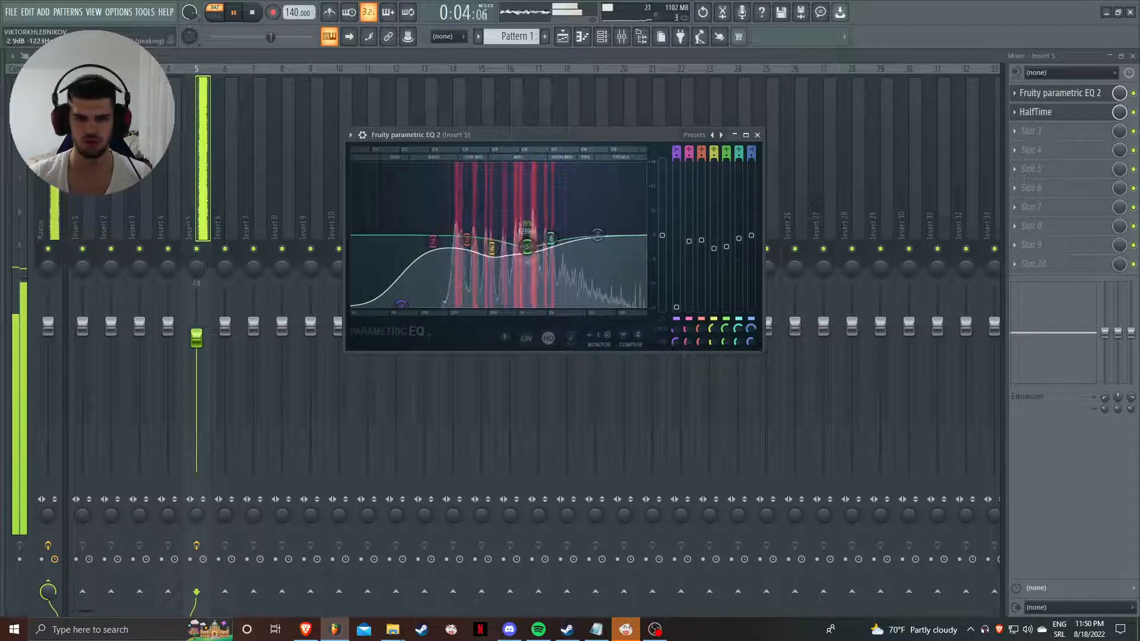
key("space")
- Load STFU into the third effect slot of Insert 5
left_click(1078, 132)
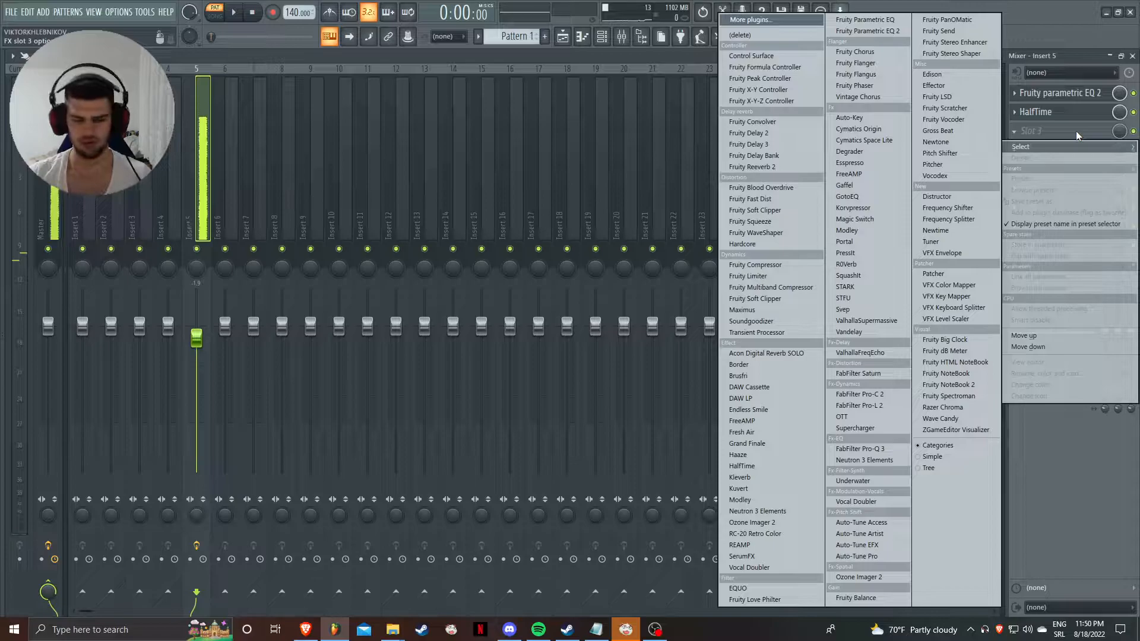
left_click(847, 298)
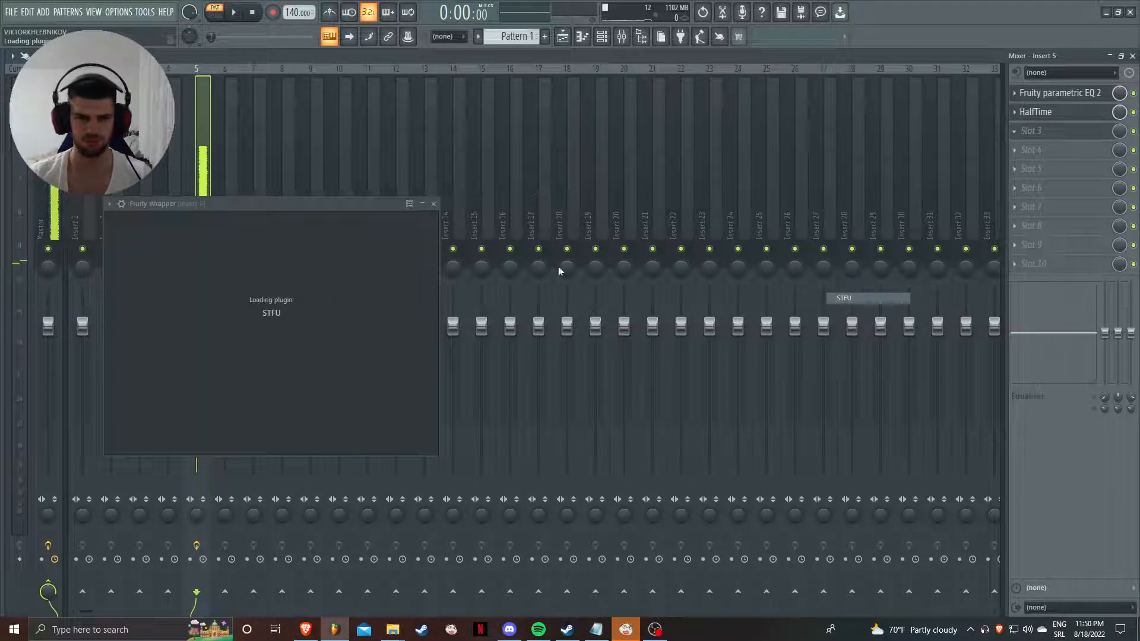
left_click_drag(334, 207, 532, 128)
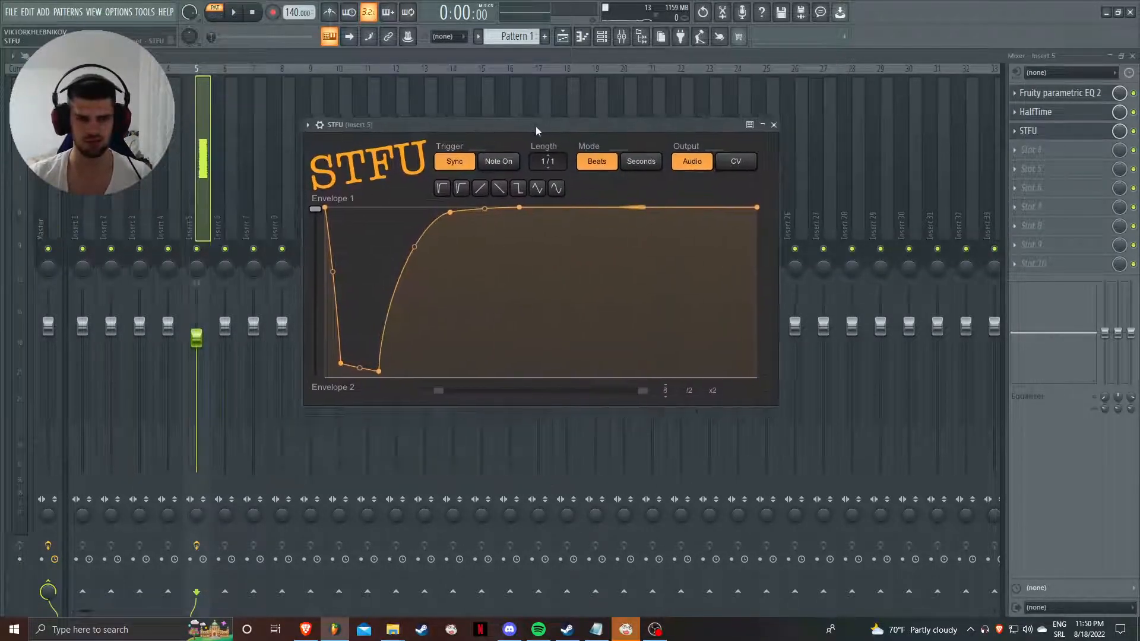
- Shift the low points of STFU's Envelope 1 dip slightly later and lower its slot mix level to about 76%, auditioning the result
left_click_drag(378, 370, 355, 368)
key("space")
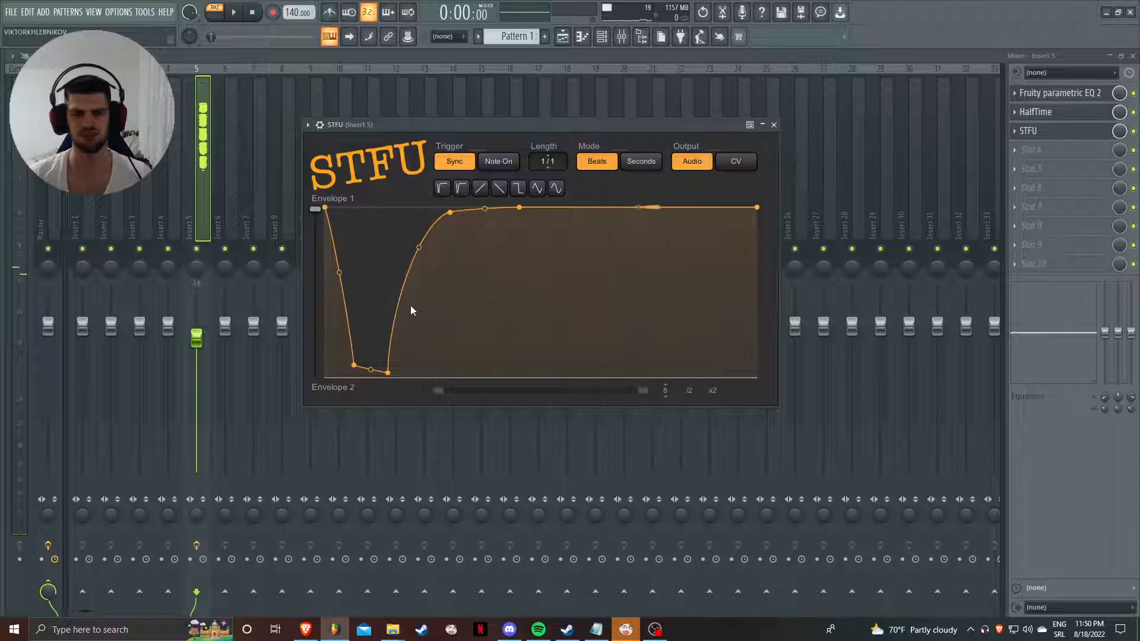
key("Escape")
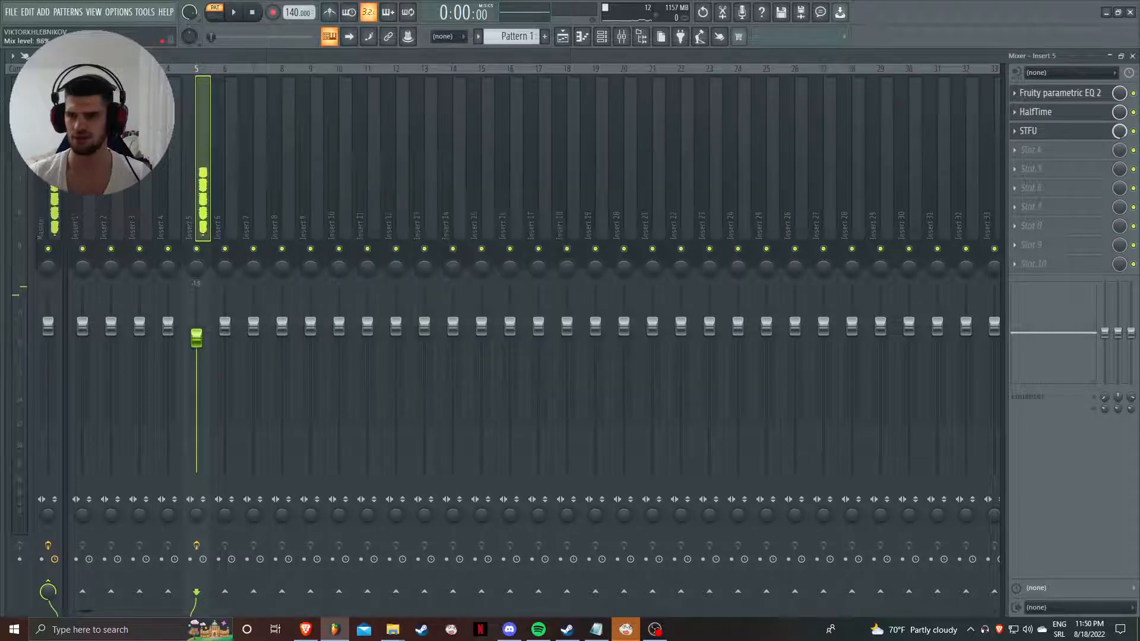
key("space")
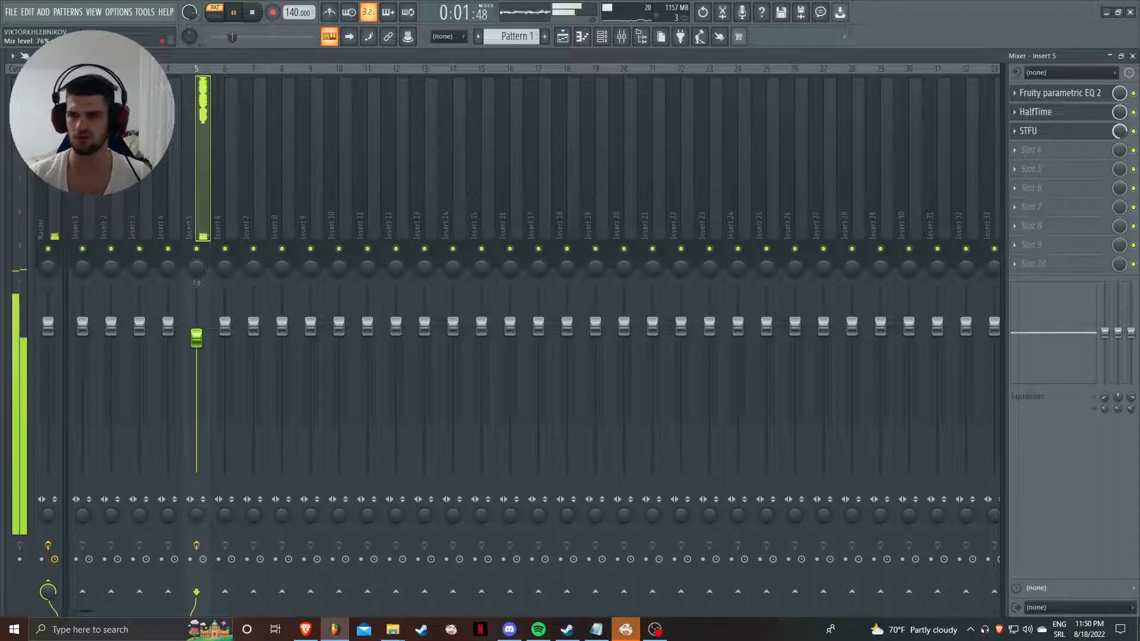
- Route the Omnisphere channel to mixer track 6 and open the instrument
key("F6")
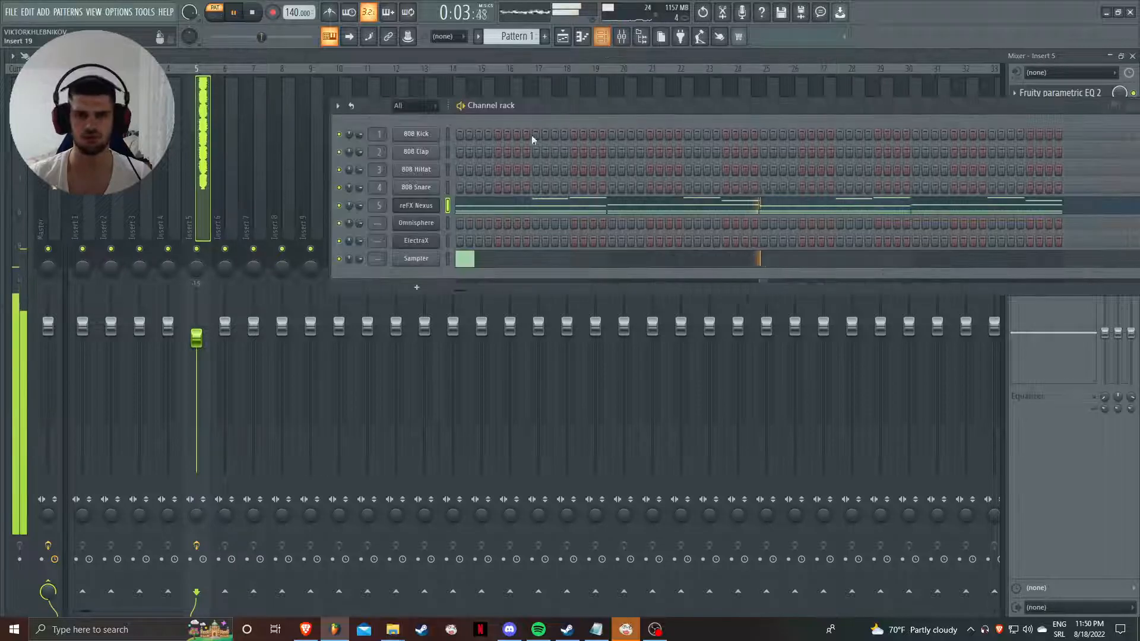
scroll(377, 224, "up", 6)
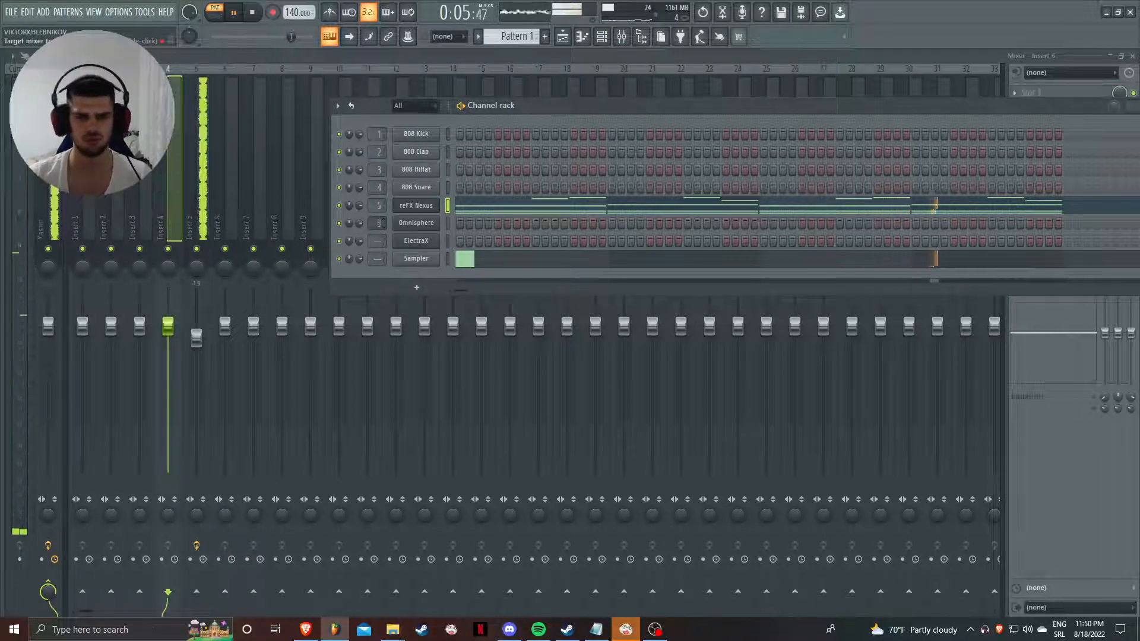
key("space")
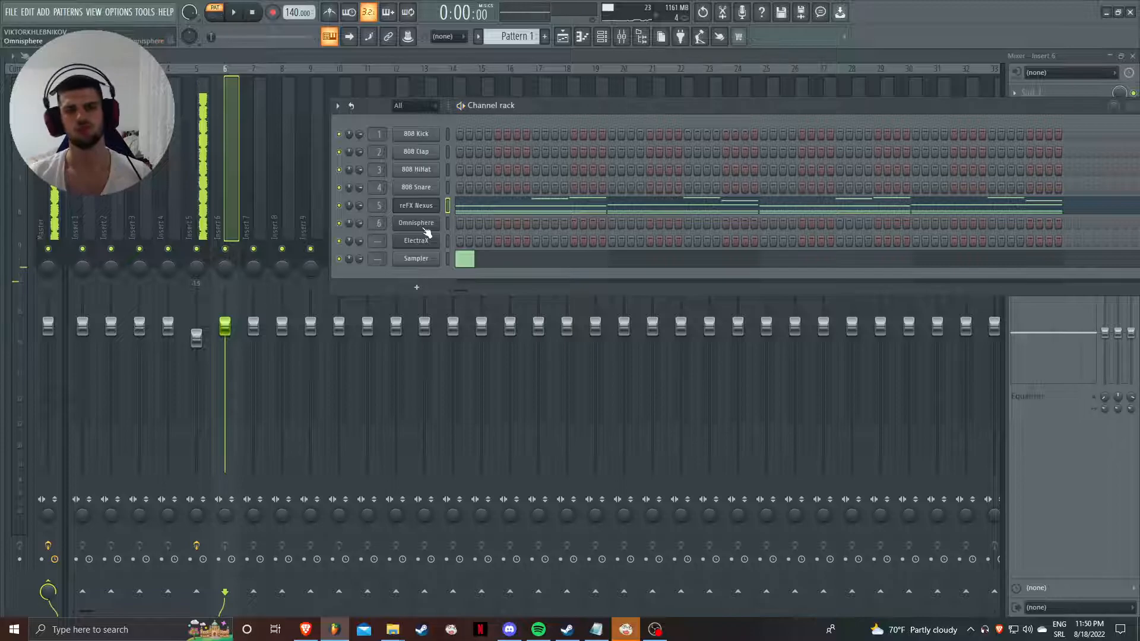
left_click(418, 226)
left_click_drag(317, 225, 646, 174)
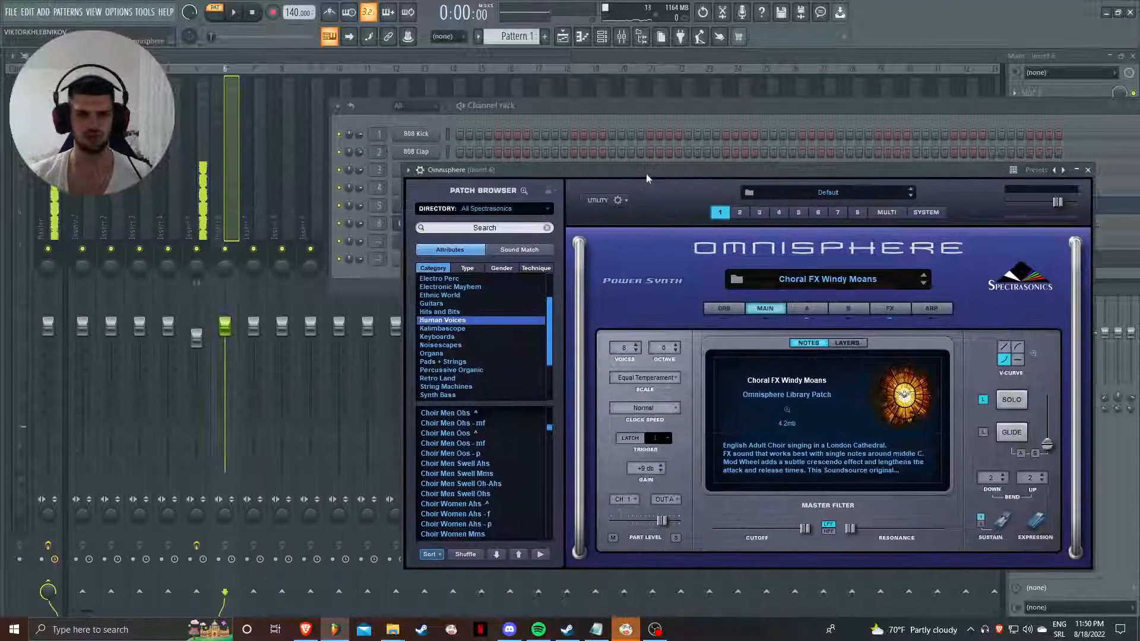
- Browse Omnisphere's Human Voices patches and load Choir Women Ahs - f
scroll(490, 471, "down", 2)
scroll(490, 472, "down", 8)
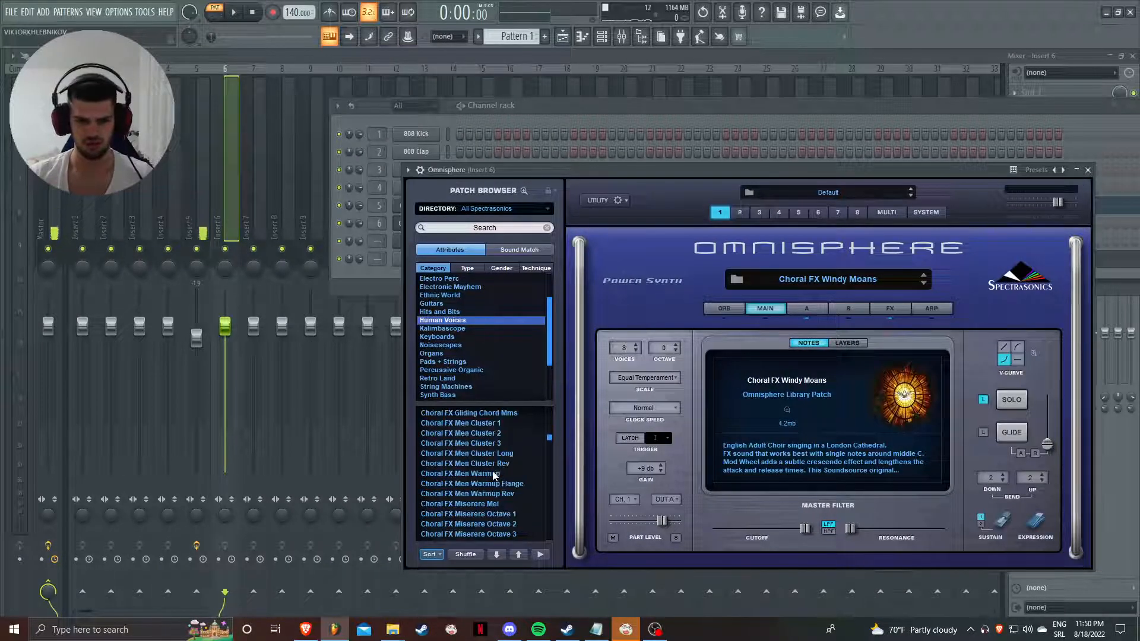
scroll(493, 475, "up", 5)
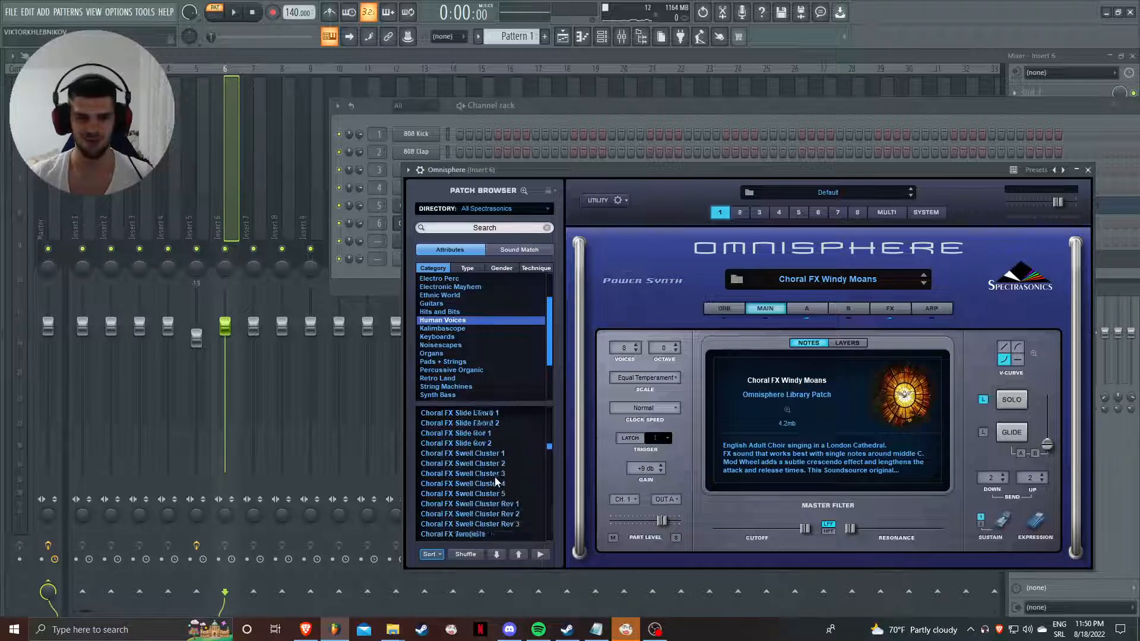
left_click_drag(550, 444, 550, 436)
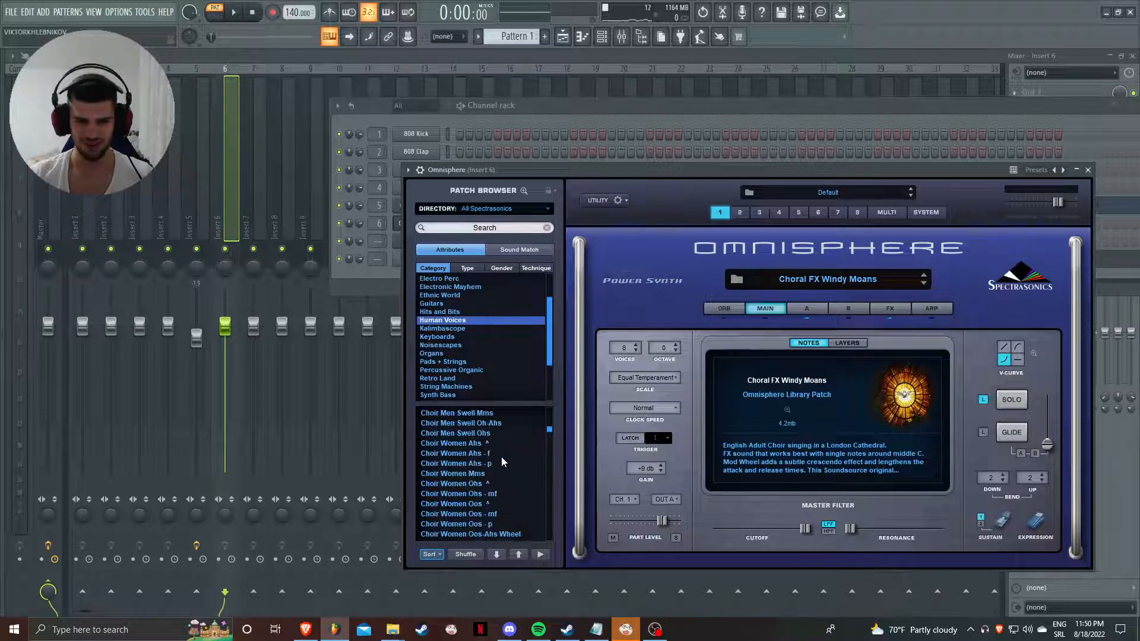
scroll(498, 466, "down", 4)
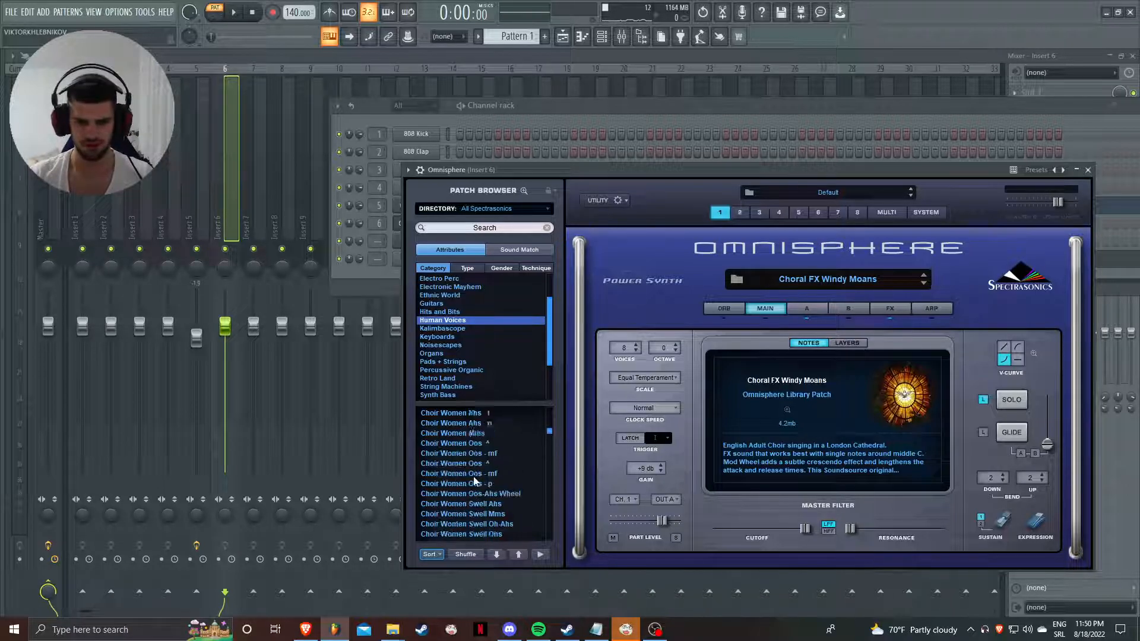
scroll(475, 478, "up", 2)
left_click(476, 454)
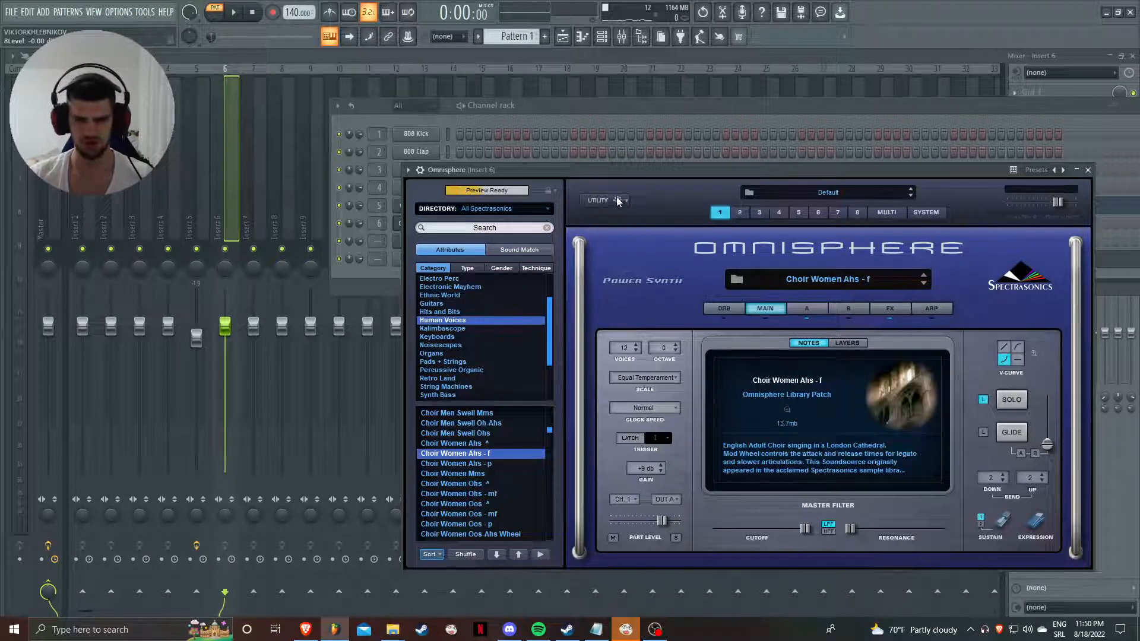
- Draw C6 and F6 notes lasting all of bar 1 in Omnisphere's piano roll, following the ghost notes, and audition them
left_click_drag(606, 171, 700, 193)
right_click(433, 223)
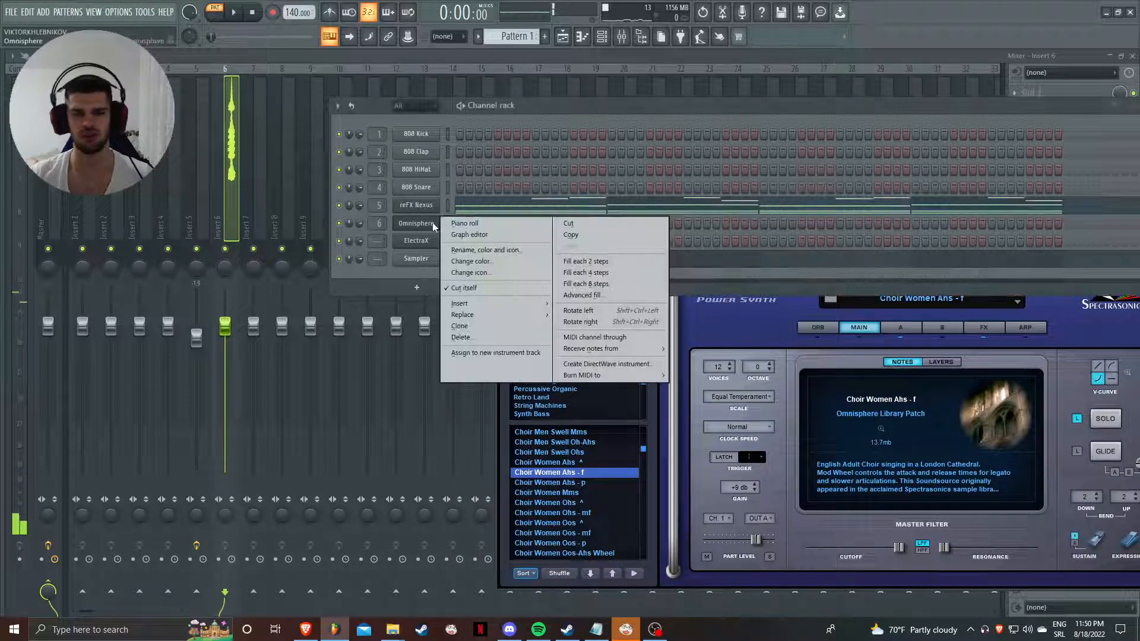
left_click(466, 225)
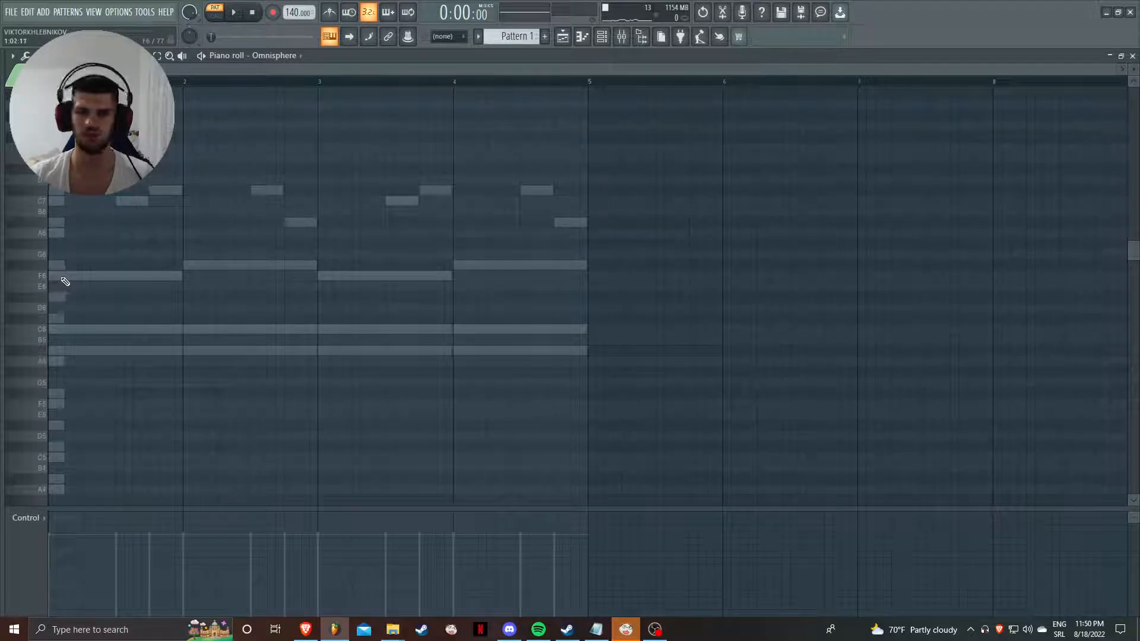
left_click_drag(61, 277, 45, 277)
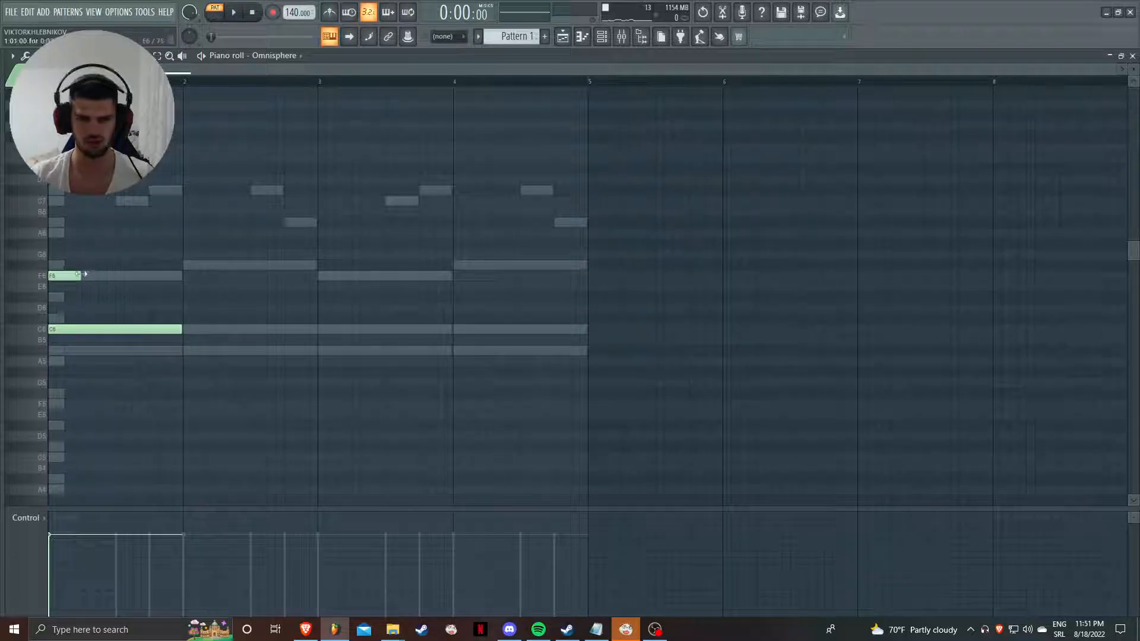
key("space")
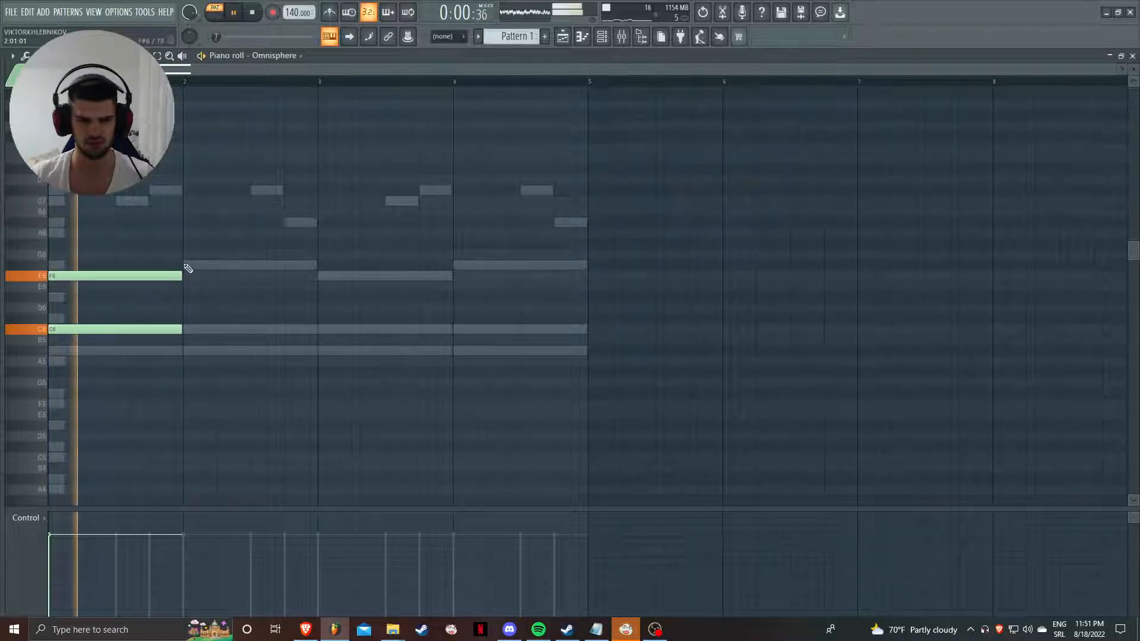
- Add an F#6 note at the start of bar 2 and shorten it to two beats
left_click(191, 265)
left_click_drag(313, 269, 252, 269)
key("space")
- Add one-beat C#7 and A#6 notes on bar 2's last two beats and a full-bar C6 beneath them, auditioning the pattern
left_click(246, 189)
mouse_move(286, 213)
left_mouse_down()
mouse_move(289, 225)
mouse_move(283, 200)
left_mouse_up()
right_click(290, 224)
key("space")
left_click(287, 223)
left_click_drag(186, 329, 317, 330)
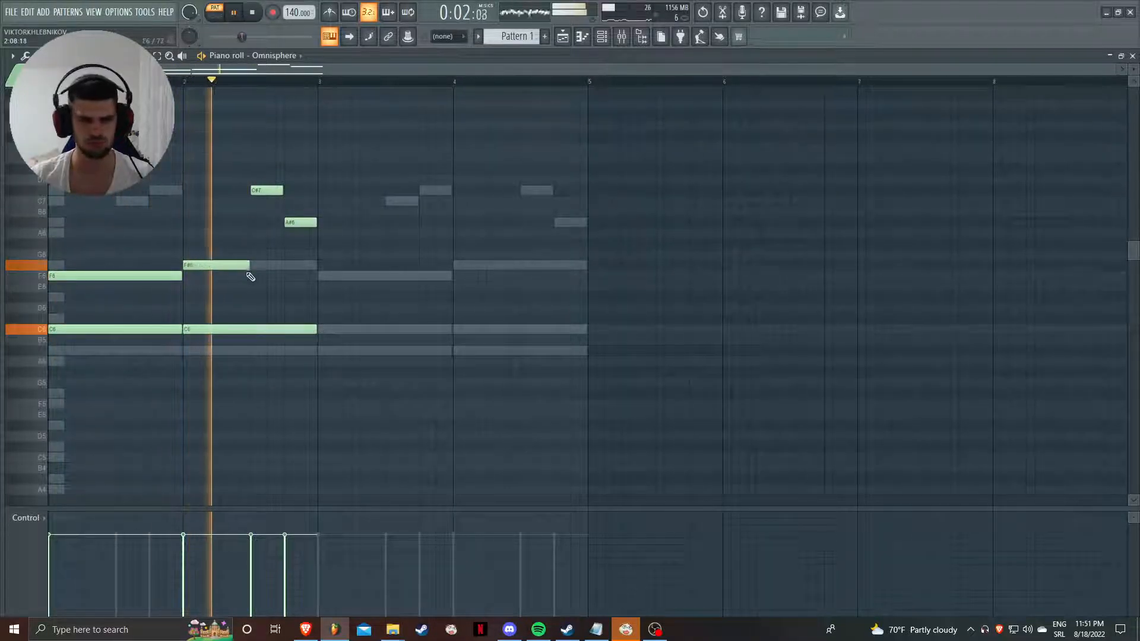
- Duplicate the two-bar Omnisphere choir pattern from bars 1–2 into bars 3–4
key("space")
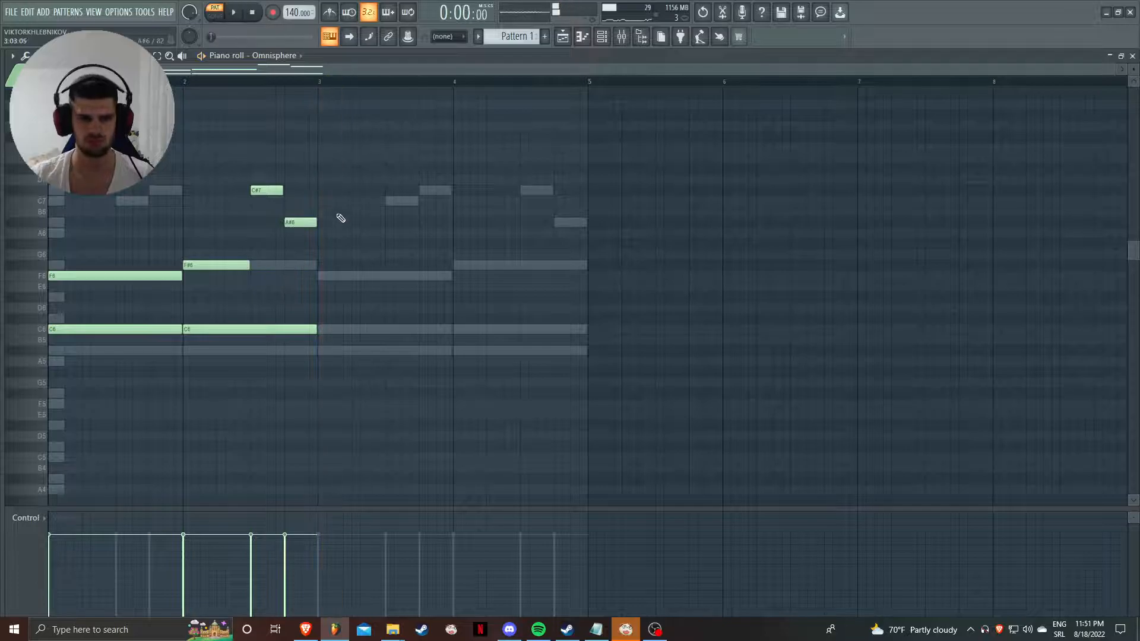
left_click_drag(337, 161, 108, 377)
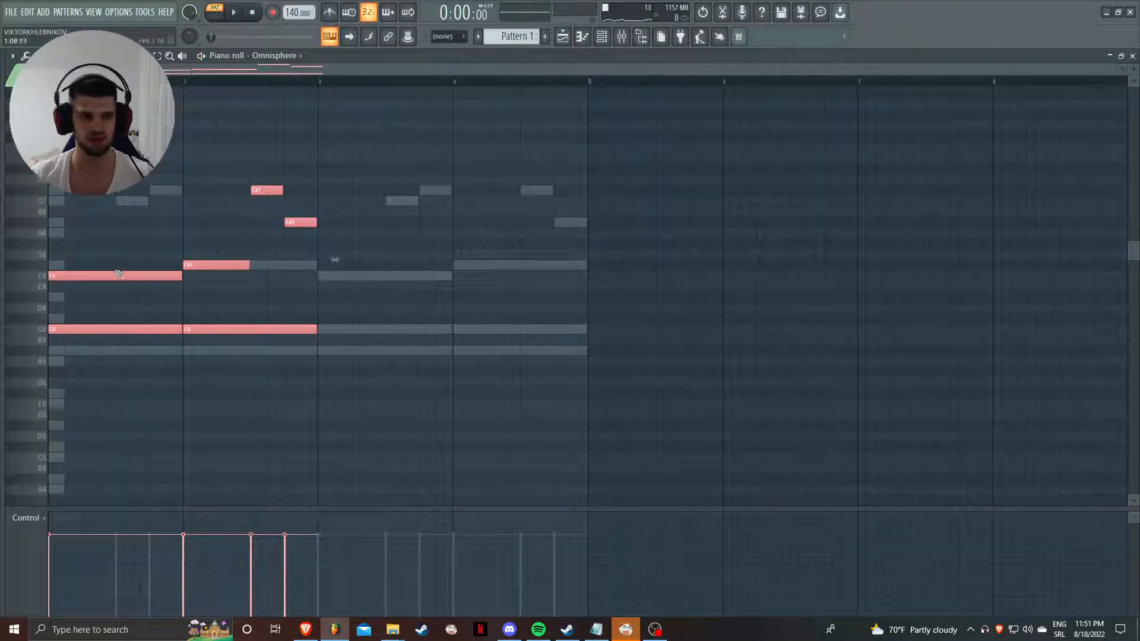
left_click_drag(111, 277, 383, 279)
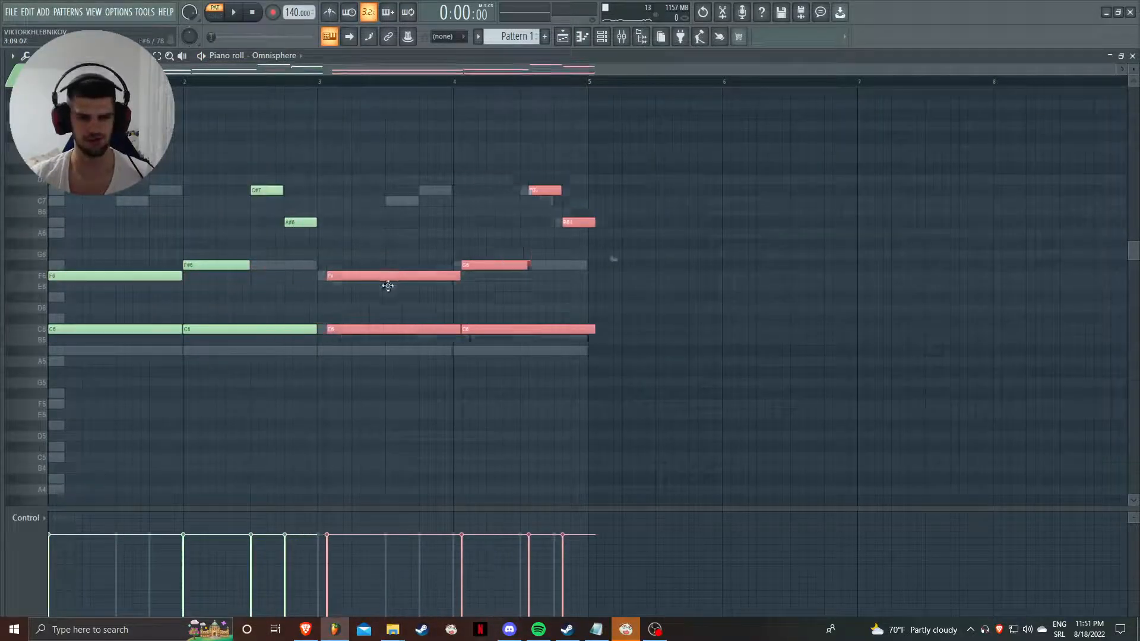
key("ctrl+a")
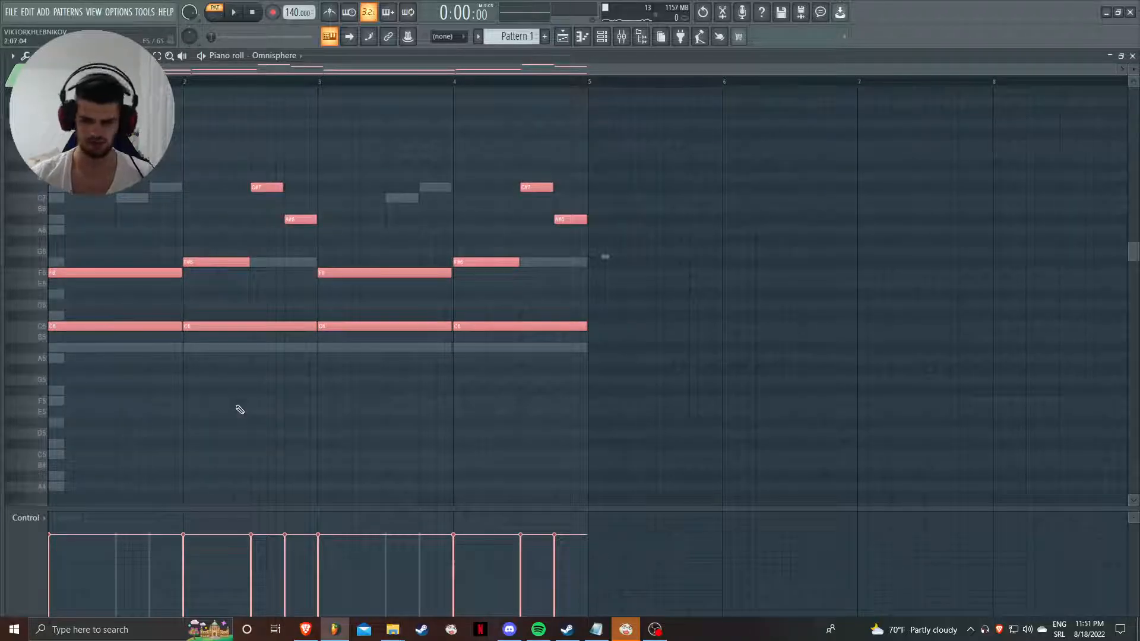
- Audition the pattern and load Fruity Reeverb 2 in the first effect slot of Omnisphere's mixer insert 6
left_click(619, 42)
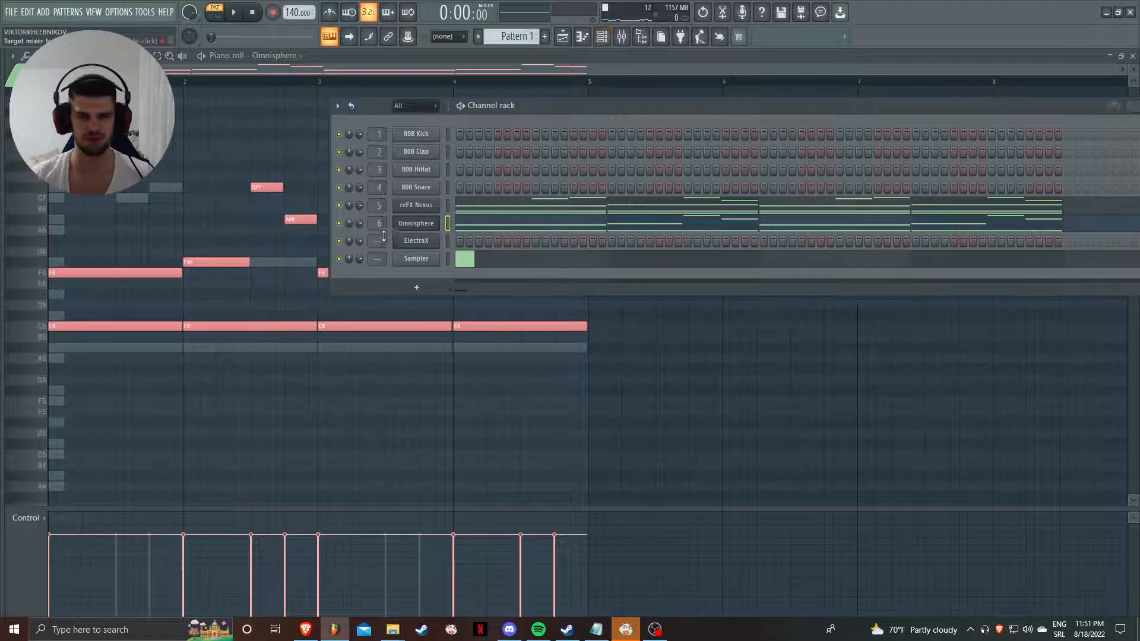
key("space")
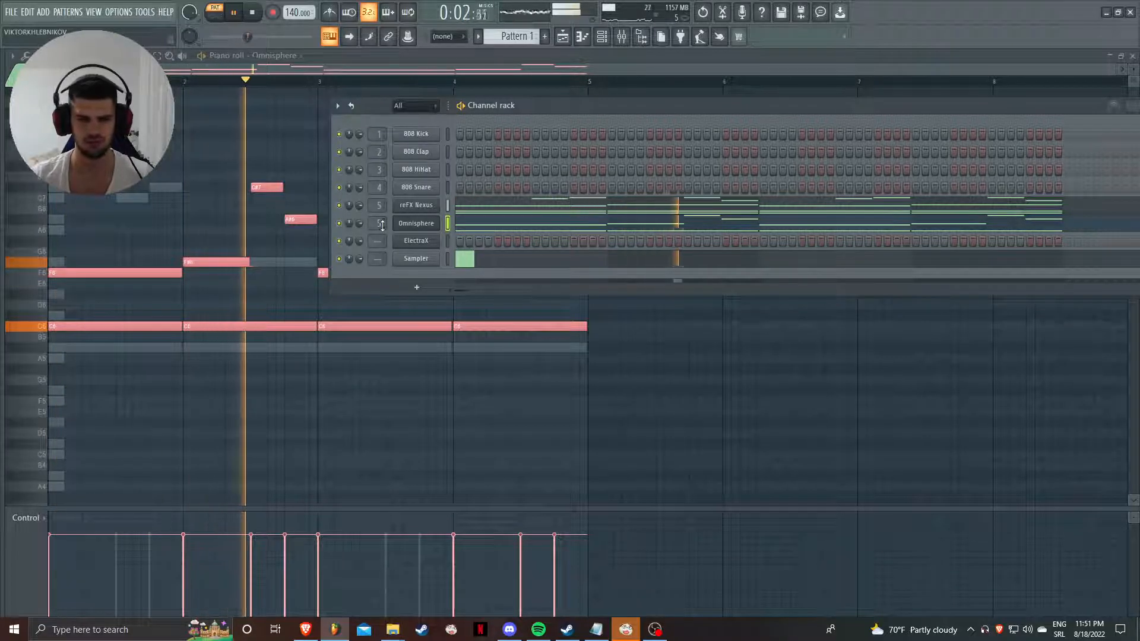
key("space")
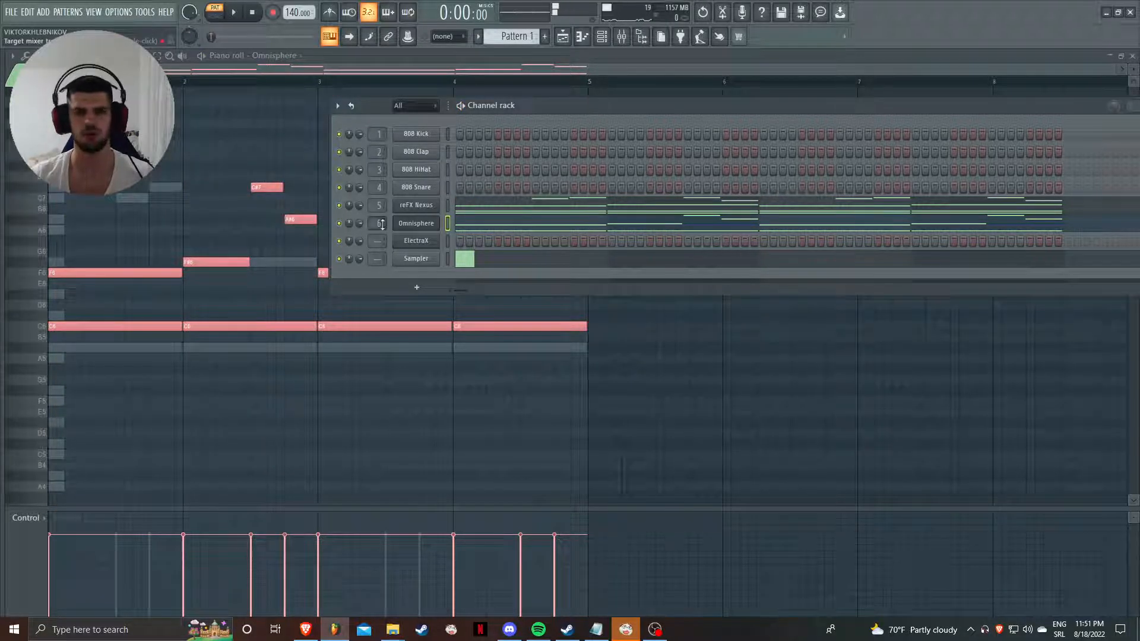
left_click(622, 38)
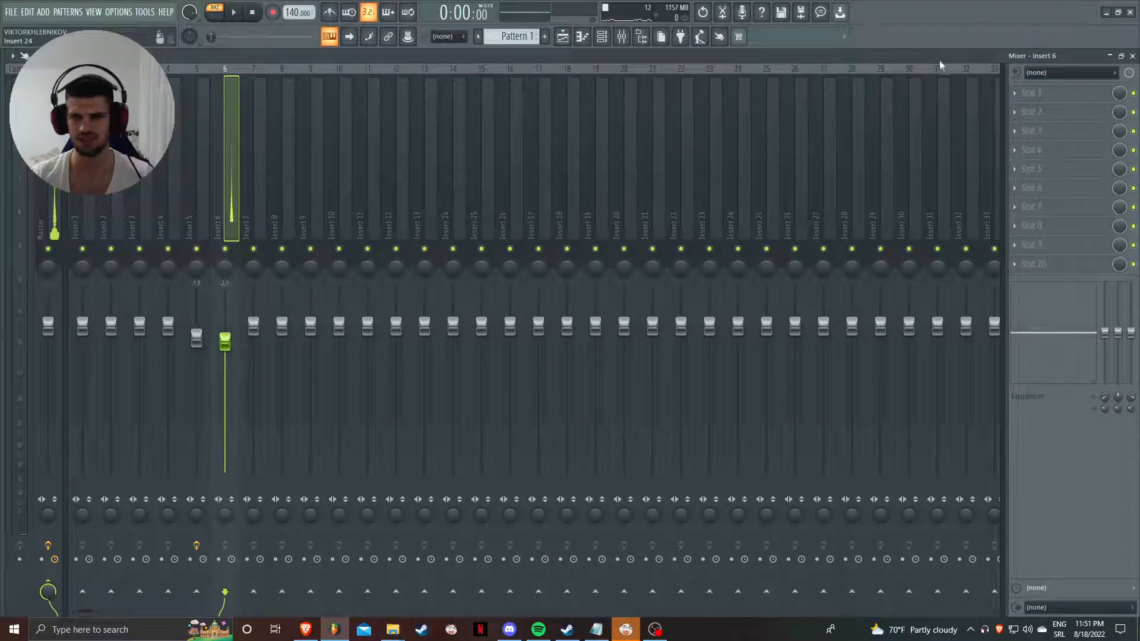
left_click(1031, 92)
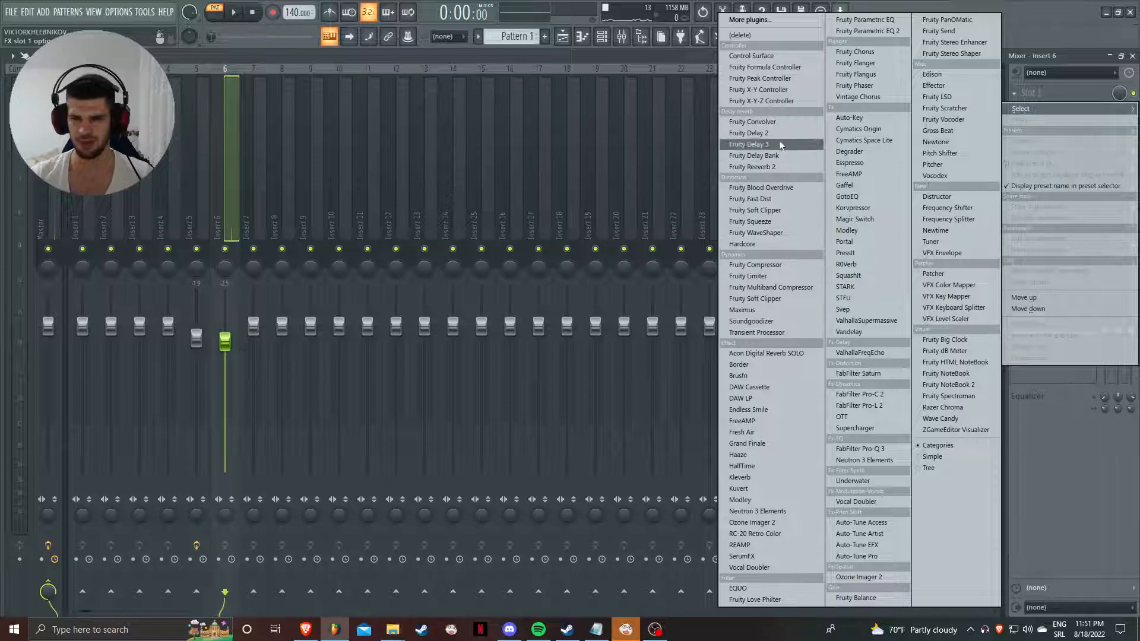
left_click(772, 167)
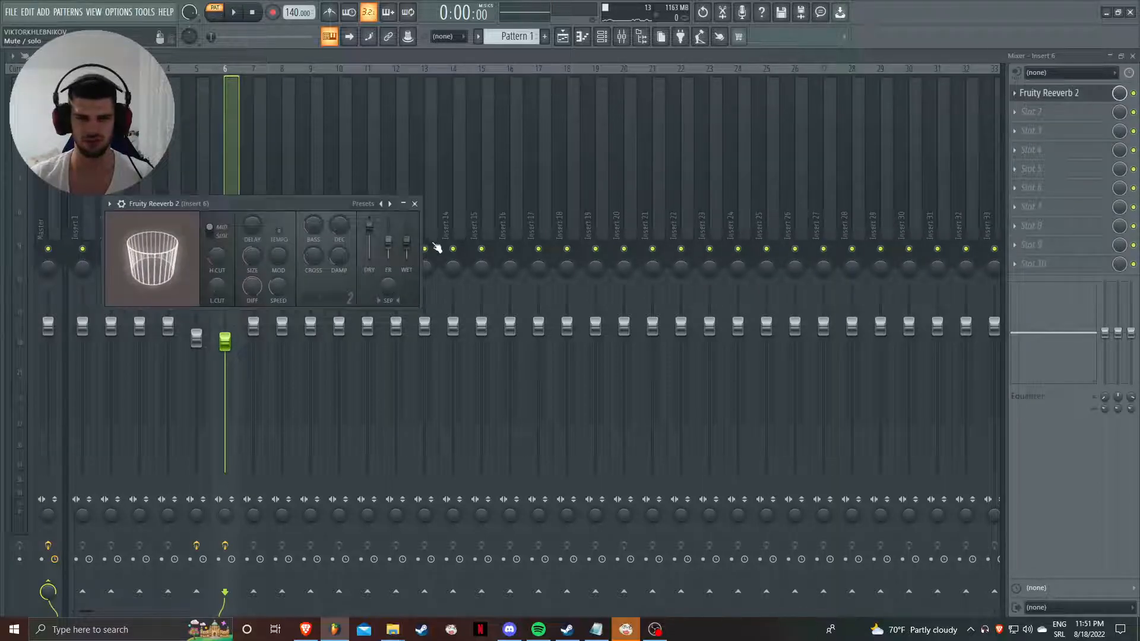
key("space")
- Try all the Omnisphere choir notes one octave lower, audition them, and restore their original pitch
left_click(570, 41)
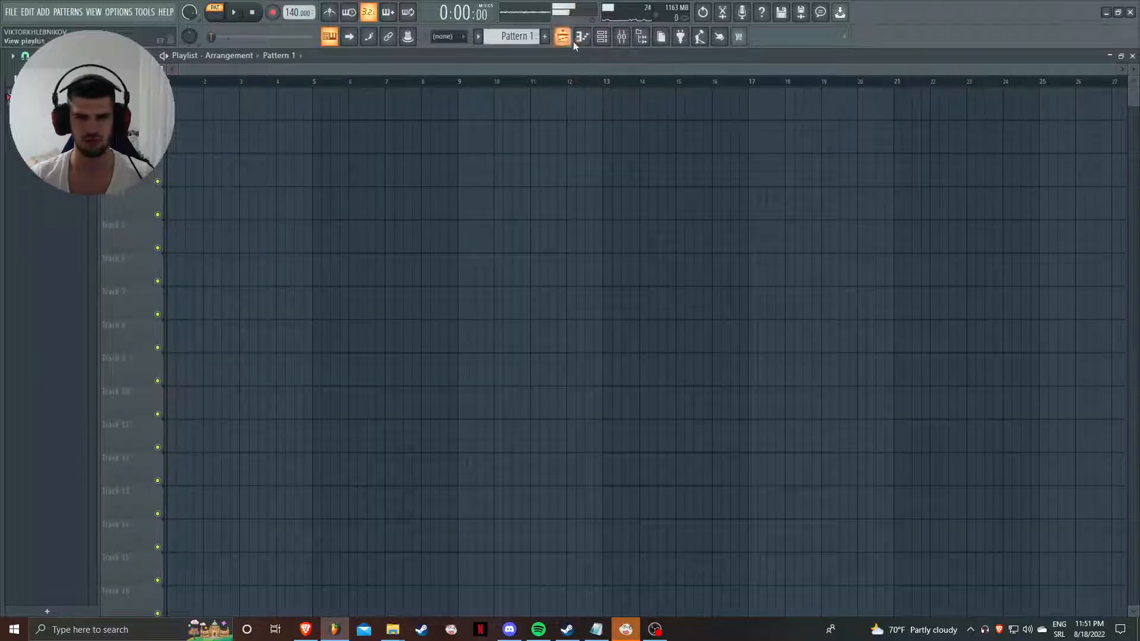
key("F6")
right_click(446, 227)
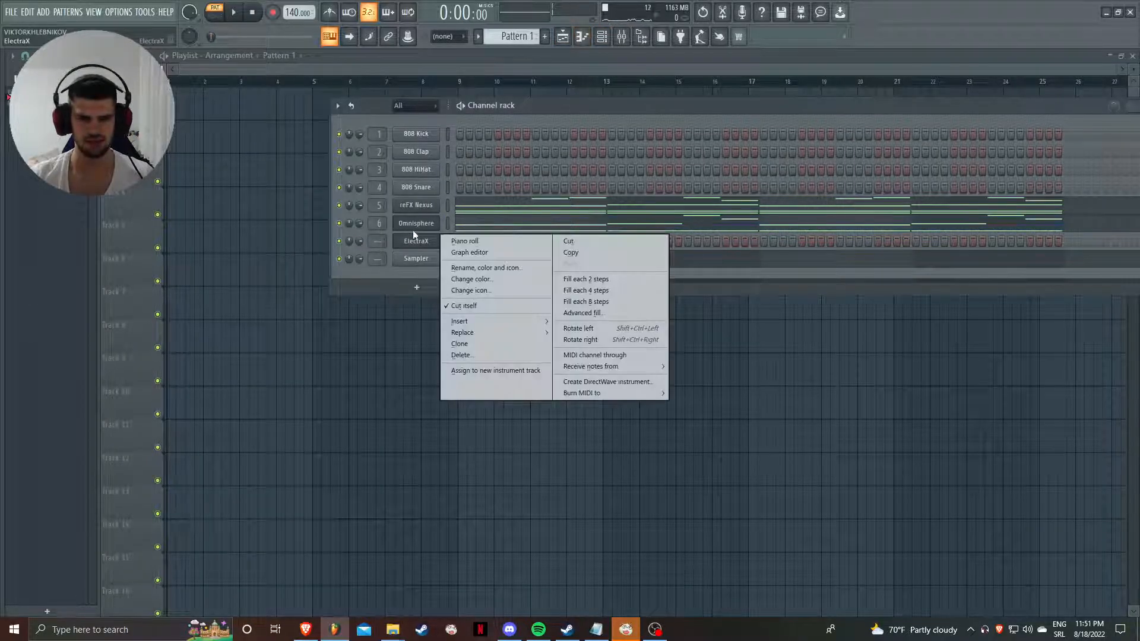
left_click(466, 240)
left_click_drag(216, 140, 613, 326)
key("ctrl+a")
scroll(310, 434, "down", 1)
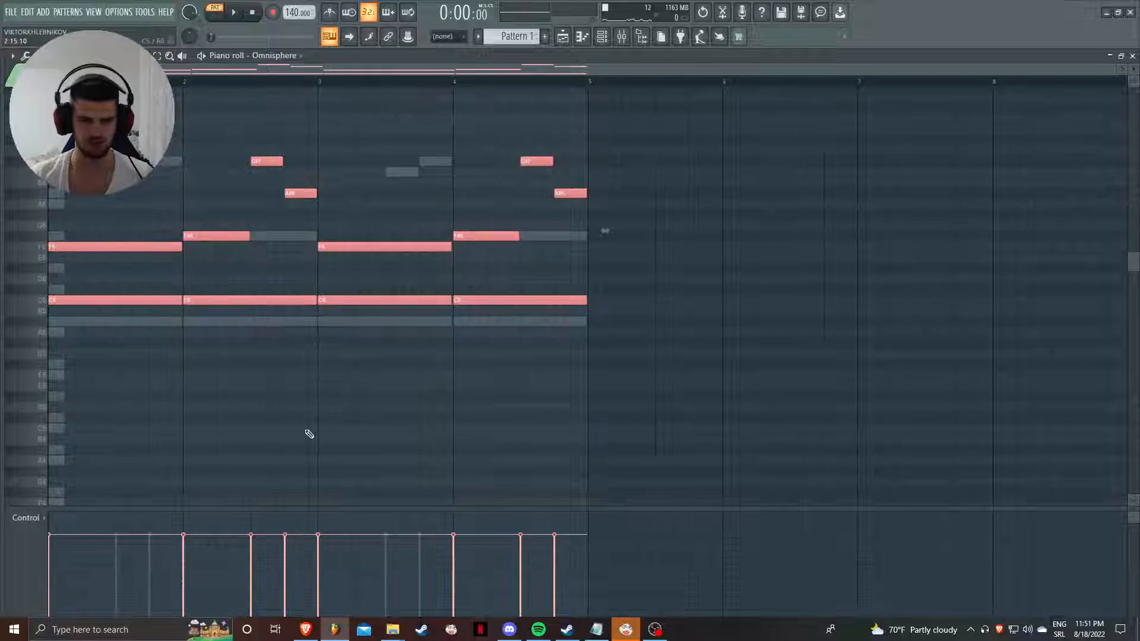
key("ctrl+Down")
key("space")
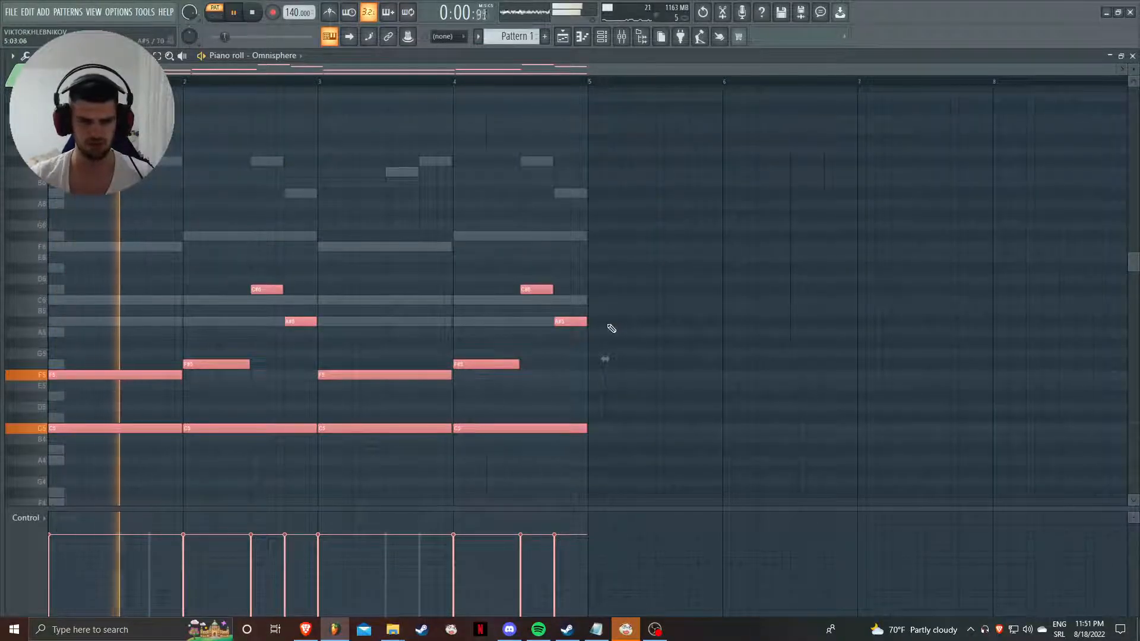
key("space")
key("ctrl+Up")
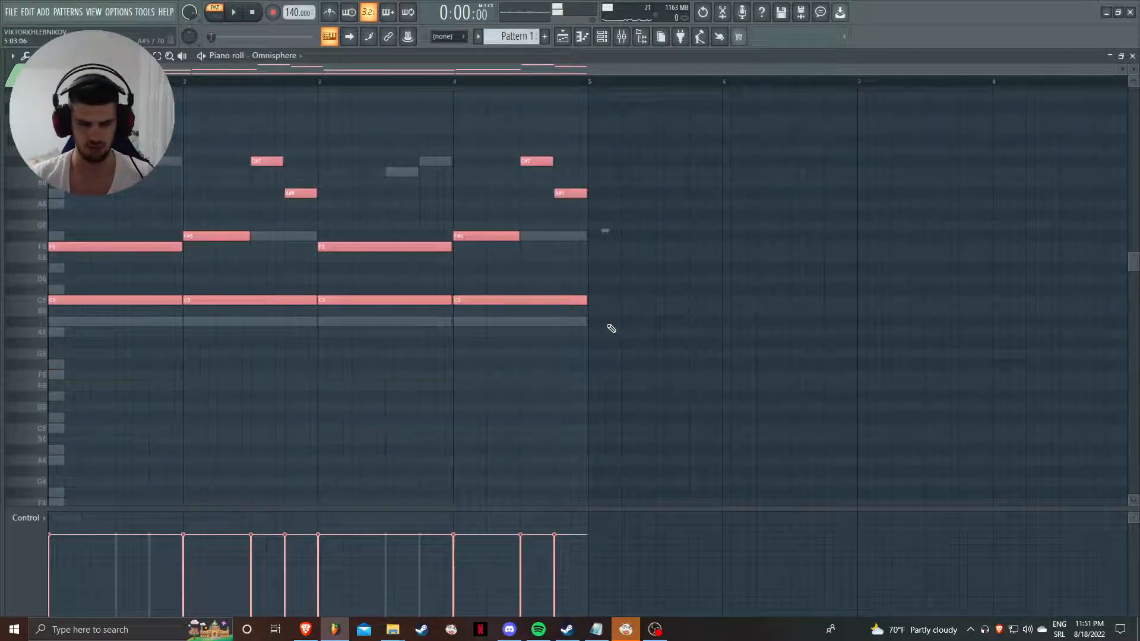
scroll(605, 315, "up", 1)
key("space")
key("space")
- Route ElectraX to mixer insert 7, open the synth and load its Atmo bank
left_click(602, 36)
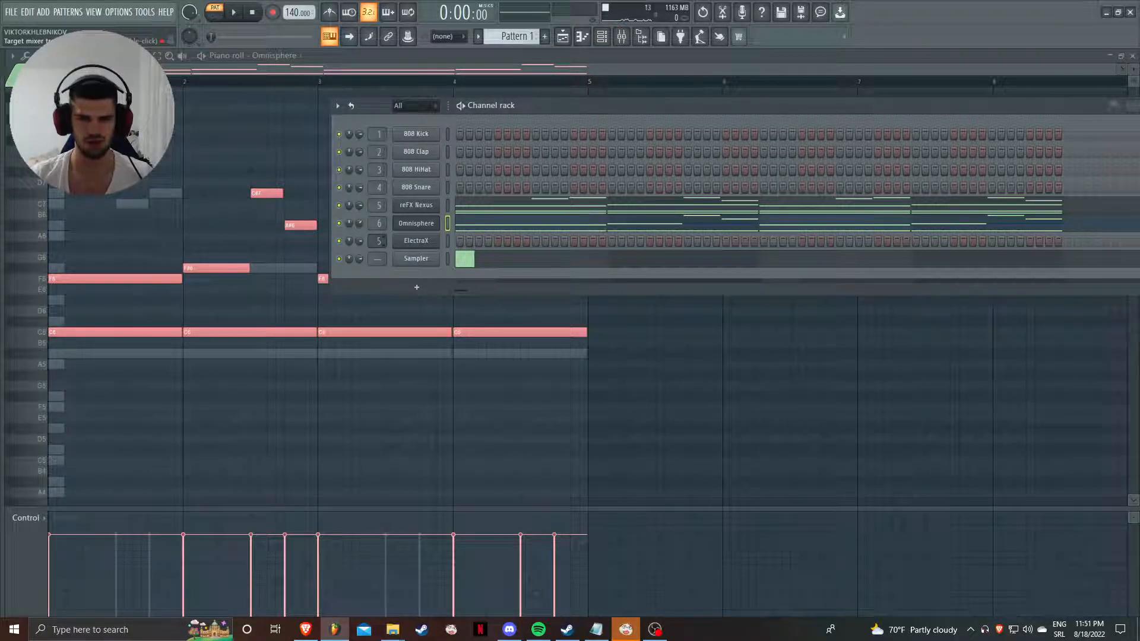
left_click(416, 240)
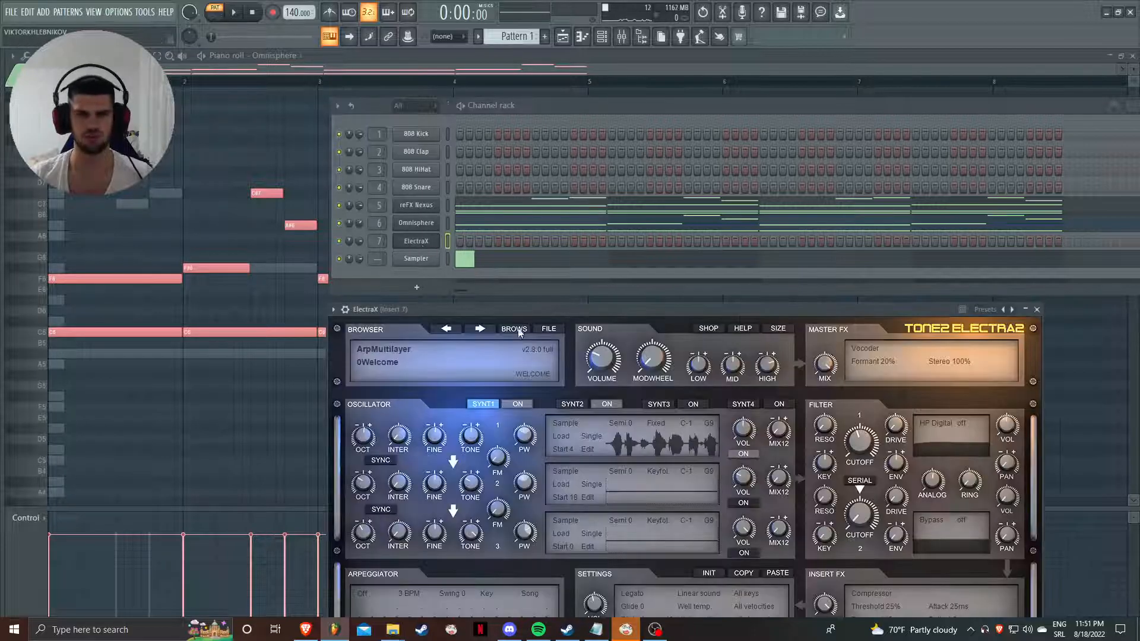
left_click(407, 347)
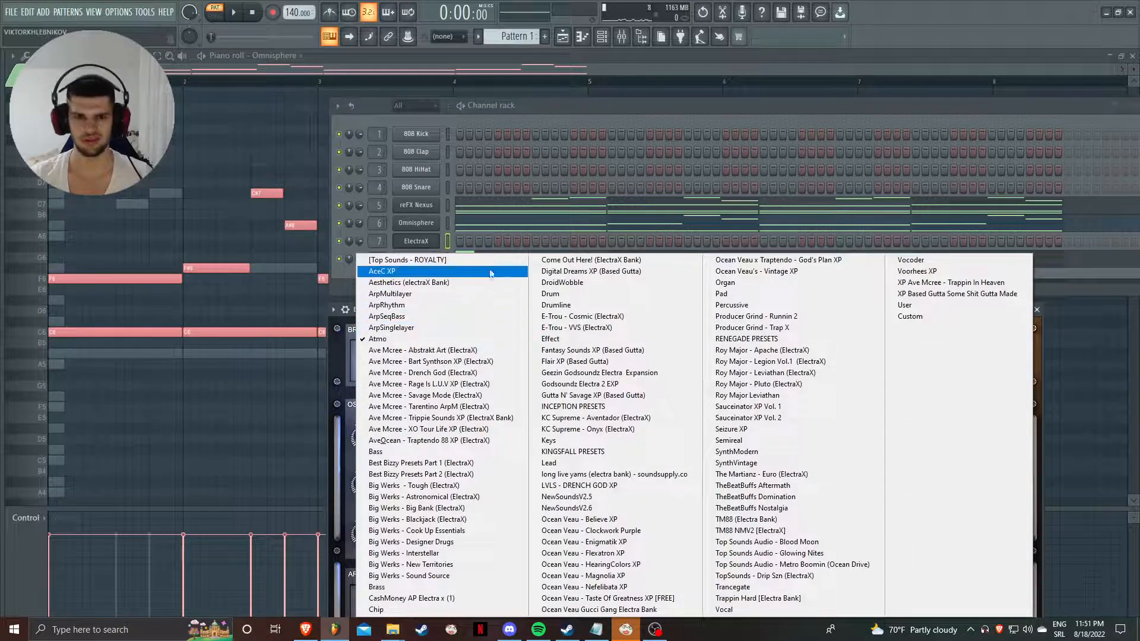
left_click(388, 339)
left_click_drag(458, 305, 496, 76)
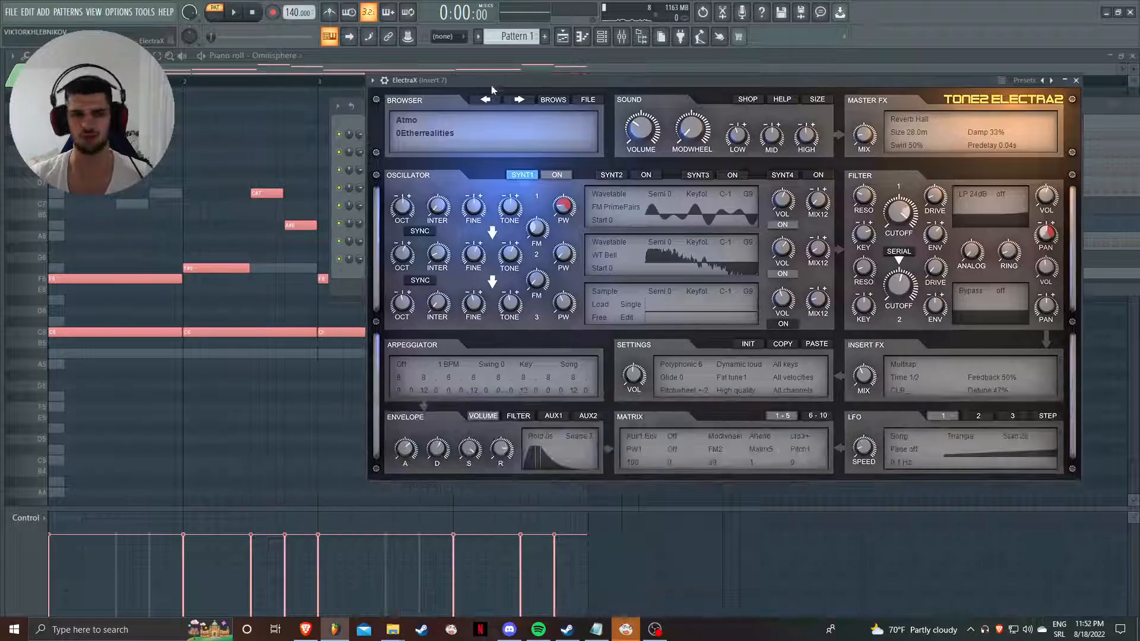
- Browse the presets in ElectraX's Roy Major - Leviathan and RENEGADE PRESETS banks
left_click(411, 119)
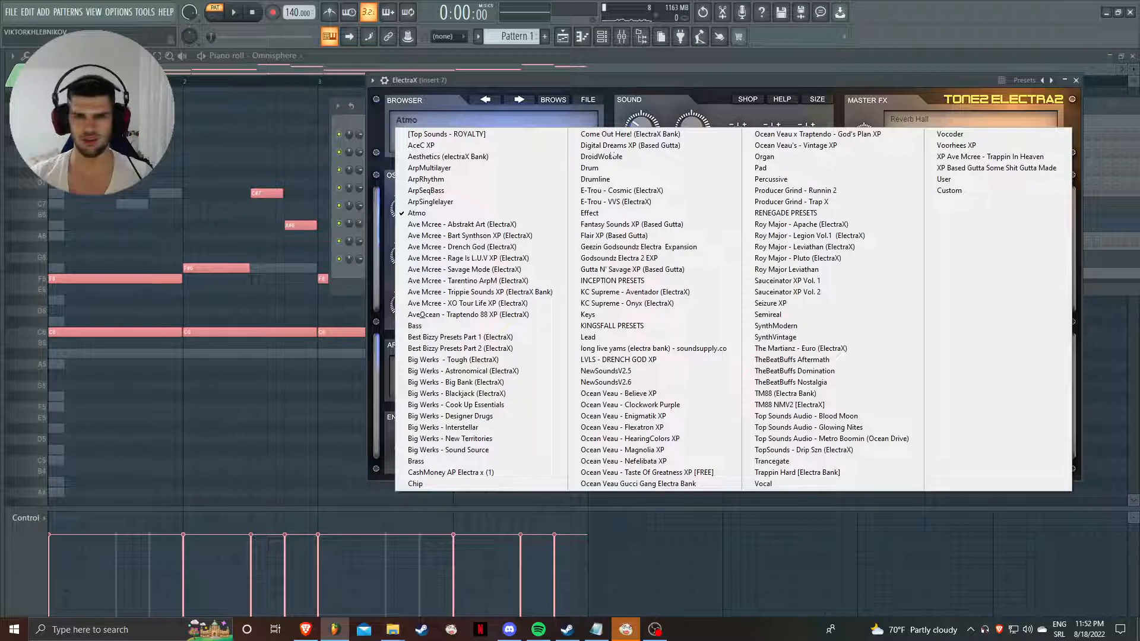
left_click(851, 247)
left_click(440, 132)
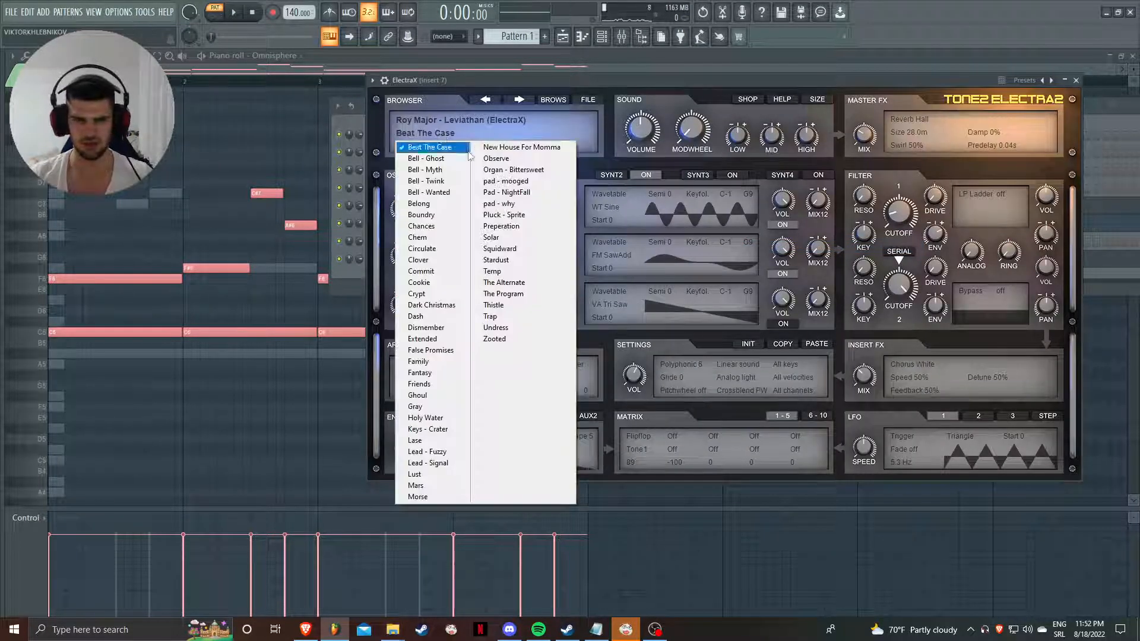
left_click(452, 119)
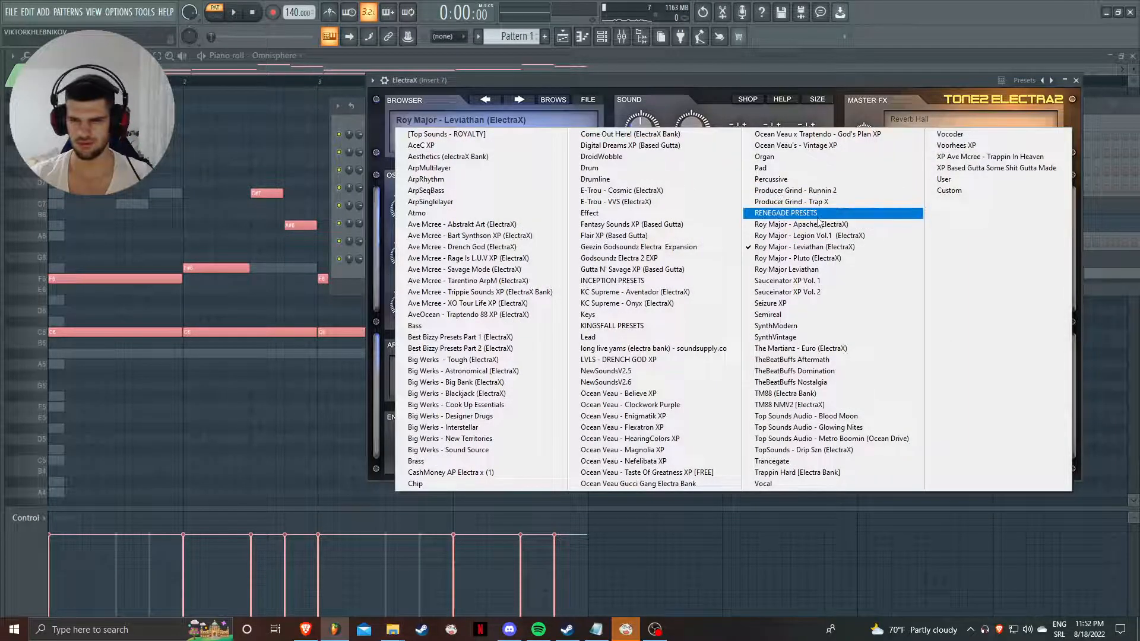
left_click(802, 213)
left_click(426, 132)
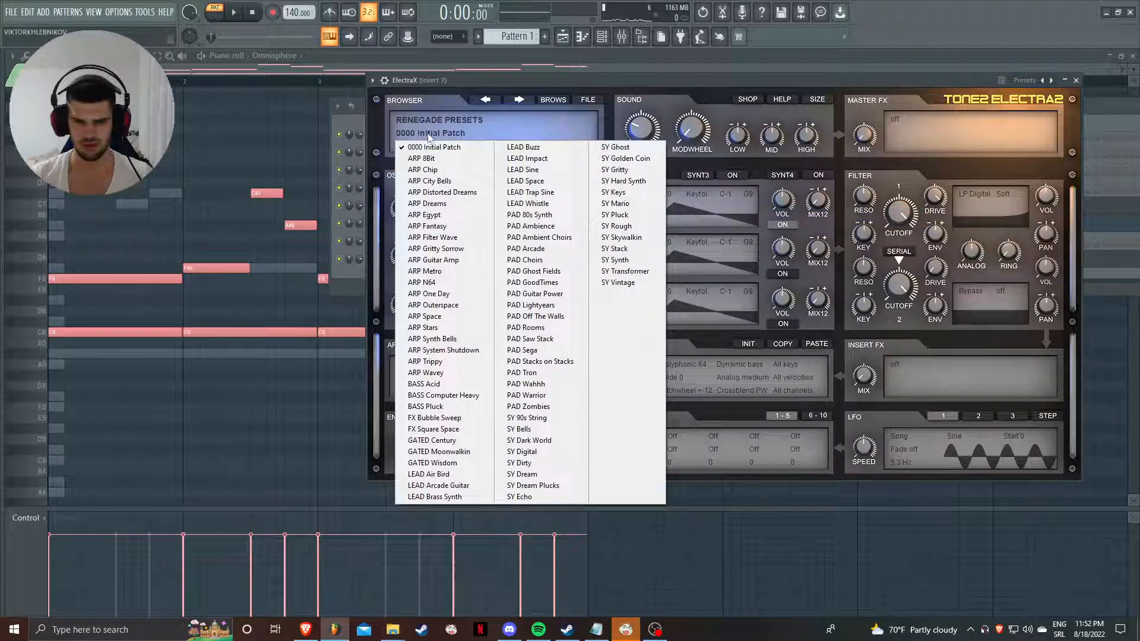
left_click(447, 121)
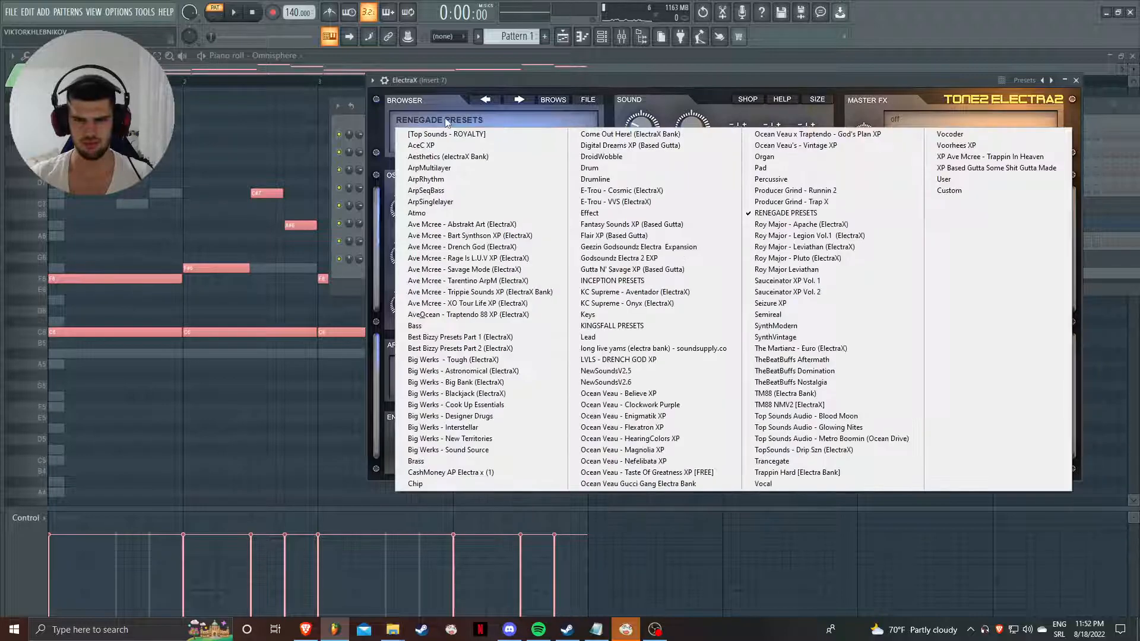
- Load ElectraX's Ocean Veau - Taste Of Greatness XP bank and step through its presets to PLUCK - Belladonna
left_click(647, 472)
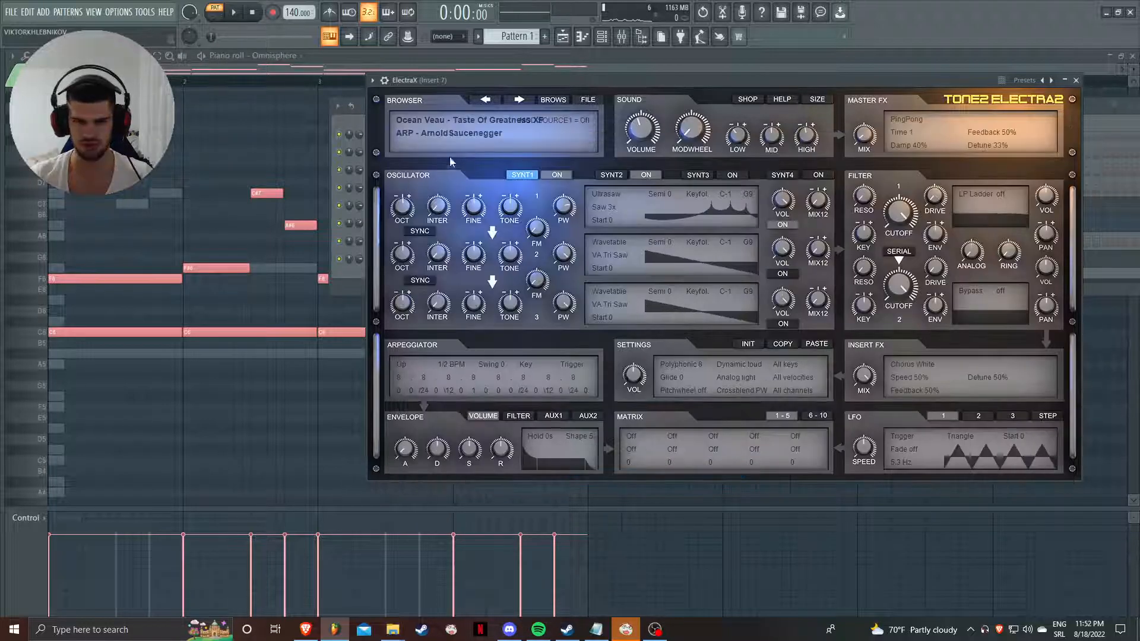
left_click(452, 133)
left_click(567, 259)
mouse_move(522, 88)
left_mouse_down()
mouse_move(538, 87)
mouse_move(521, 87)
mouse_move(535, 100)
left_mouse_up()
left_click(532, 102)
left_click(504, 102)
left_click(504, 102)
left_click(506, 103)
left_click(518, 113)
left_click(526, 121)
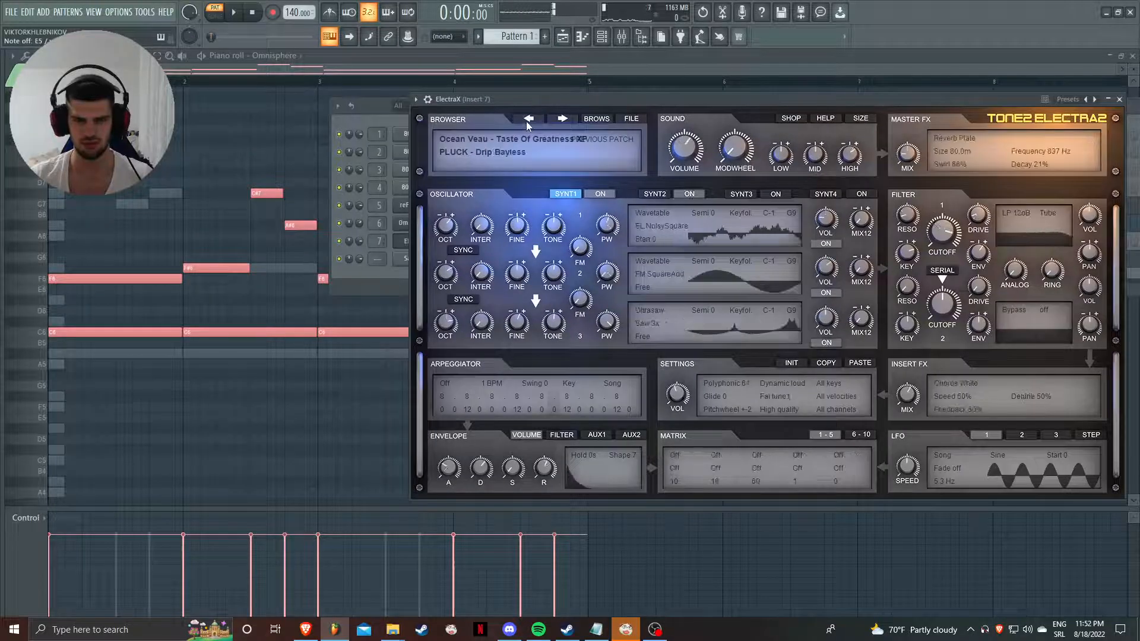
left_click(526, 121)
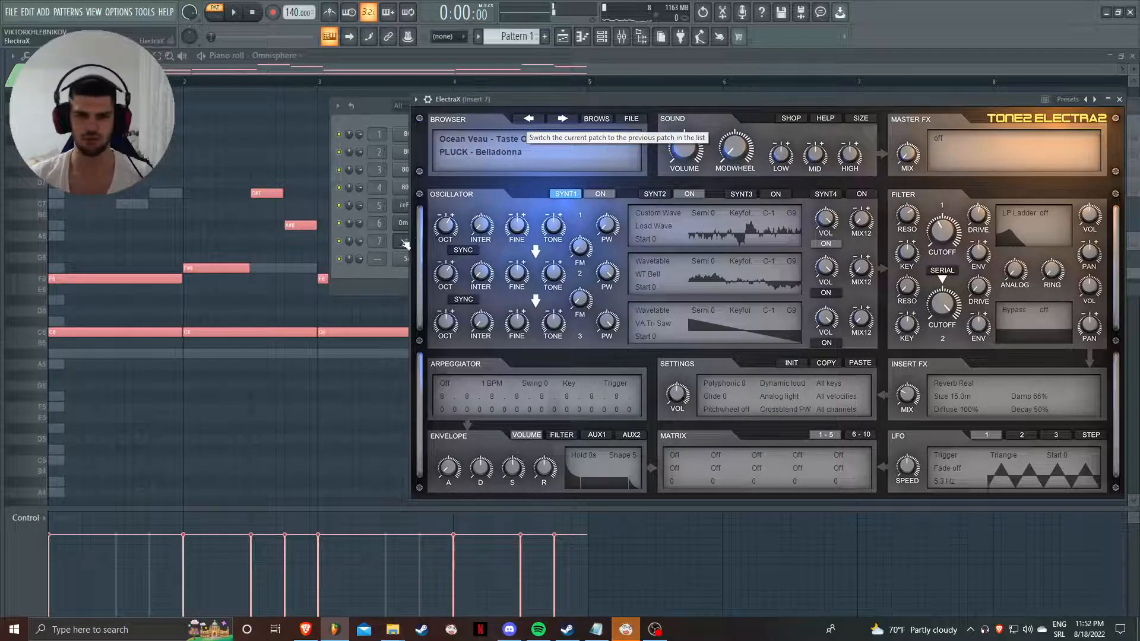
- Open ElectraX's piano roll and place a half-beat F6 note at the start of bar 1
left_click(387, 251)
right_click(414, 246)
left_click(454, 241)
left_click(81, 280)
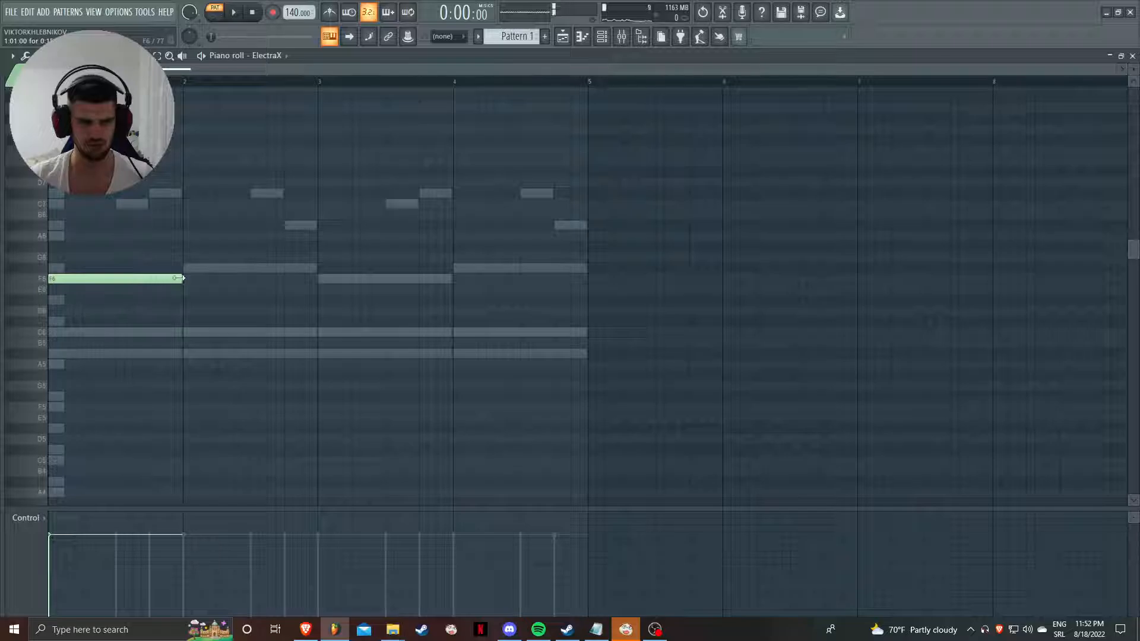
scroll(98, 285, "up", 3)
left_click_drag(209, 71, 180, 71)
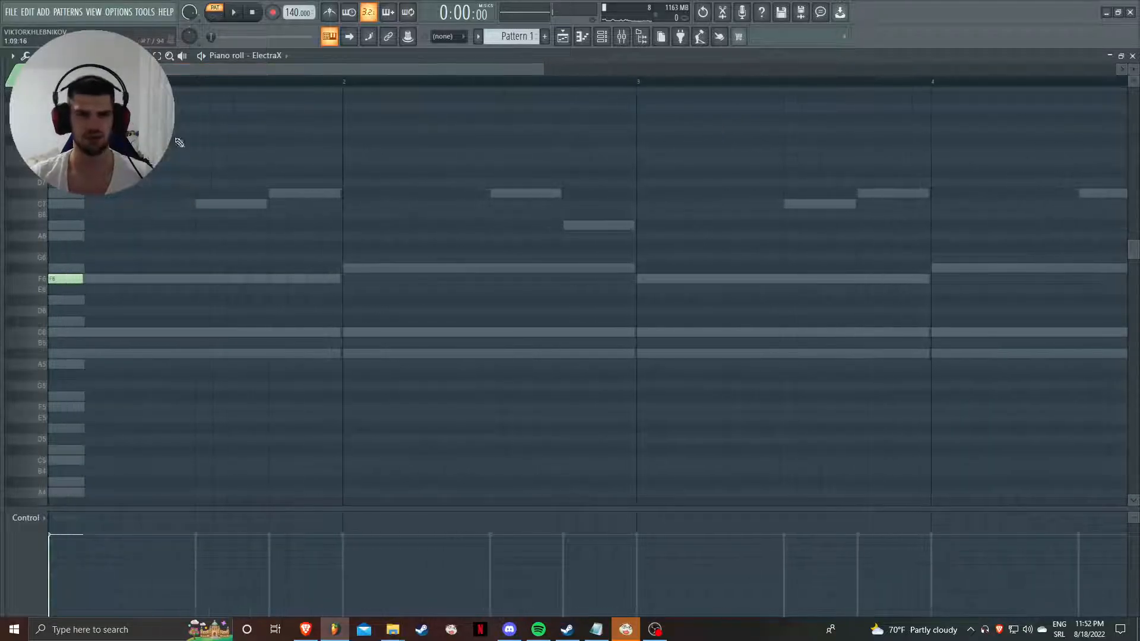
scroll(158, 180, "down", 2)
- Add half-beat C7 and C#7 notes across beat 2 and a half-beat C7 on beat 4 of bar 1, auditioning them
left_click(134, 172)
key("space")
key("space")
left_click(186, 164)
key("space")
key("space")
key("space")
key("space")
key("space")
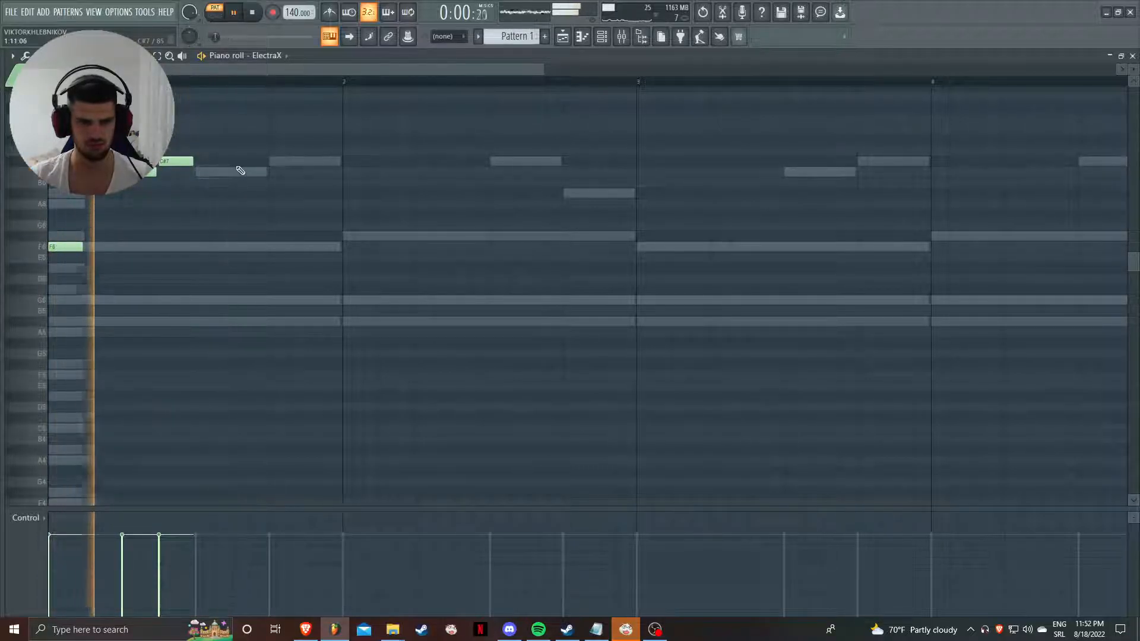
key("space")
key("space")
left_click(282, 172)
key("space")
- Duplicate bar 1's ElectraX notes into bar 2
left_click_drag(55, 251, 318, 256)
key("ctrl+a")
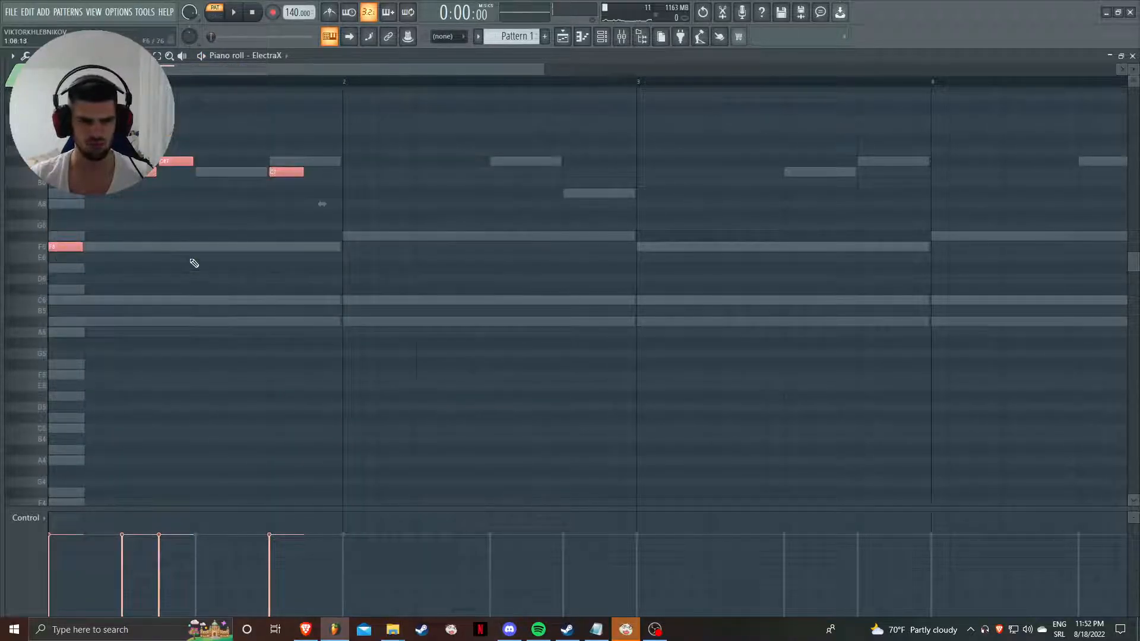
left_click_drag(71, 246, 355, 244)
- Lower bar 2's last ElectraX note to A#6 during playback and duplicate bars 1–2 into bars 3–4
scroll(386, 274, "down", 2)
key("space")
left_click(548, 120, "ctrl")
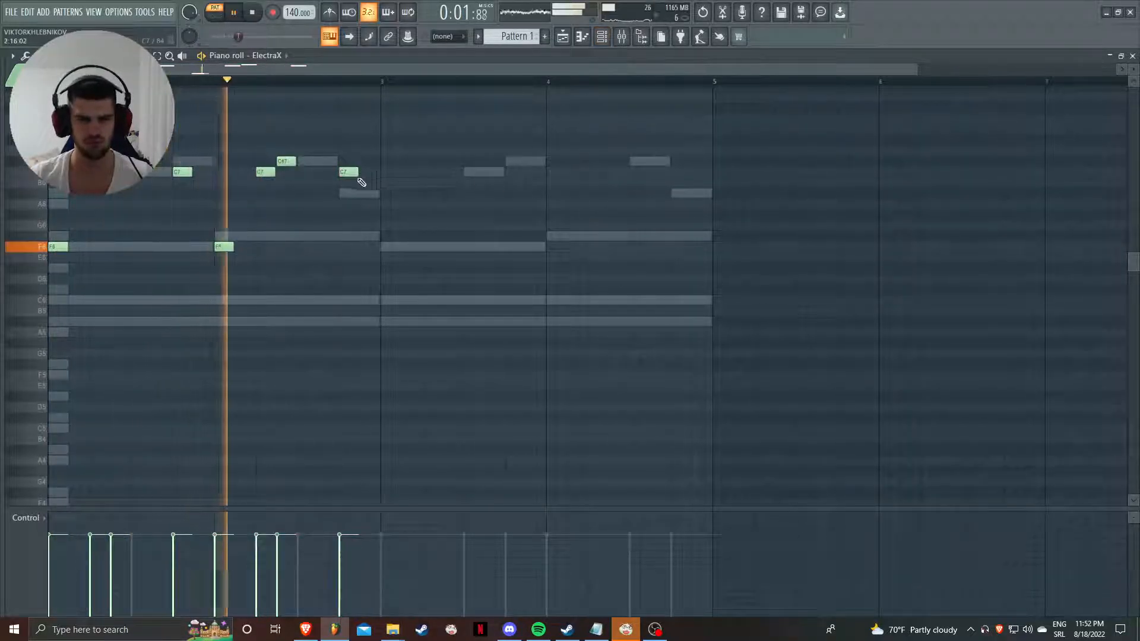
left_click_drag(348, 174, 348, 196)
key("space")
left_click_drag(433, 125, 3, 425)
key("ctrl+b")
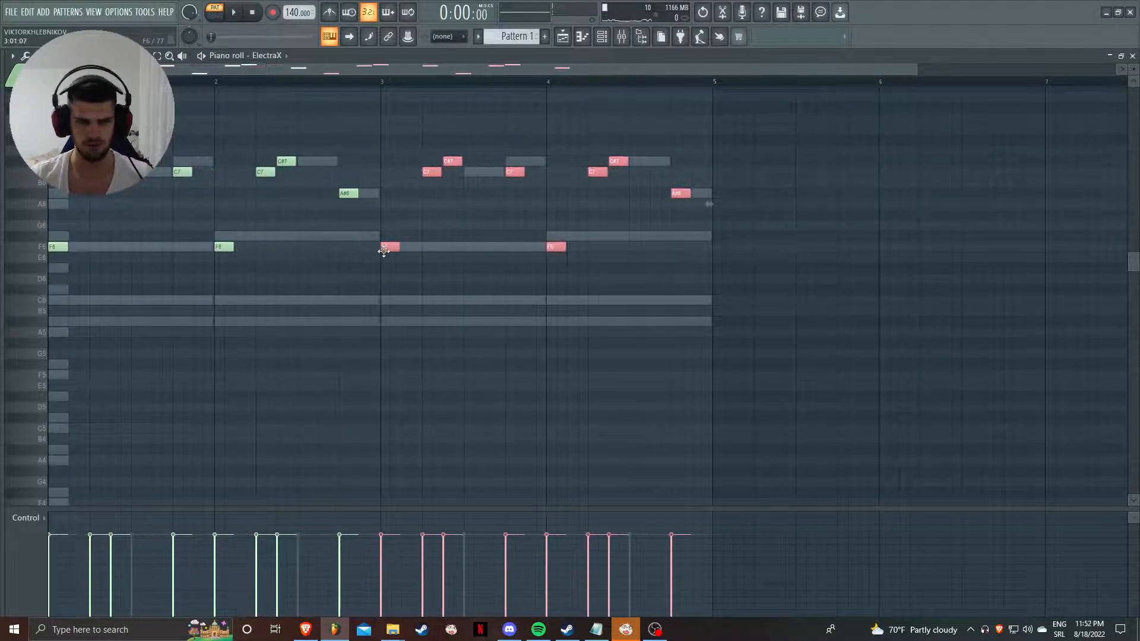
- Route the ElectraX channel to mixer insert 5 and play the layered pattern
left_click(602, 37)
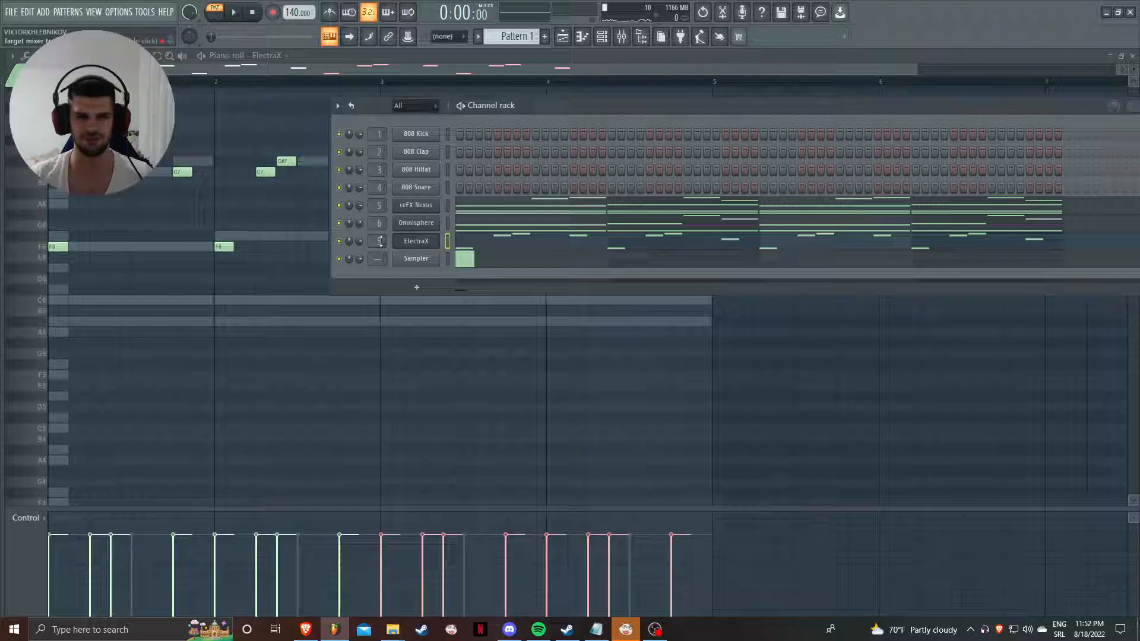
left_click(623, 39)
key("space")
left_click(562, 37)
left_click(600, 38)
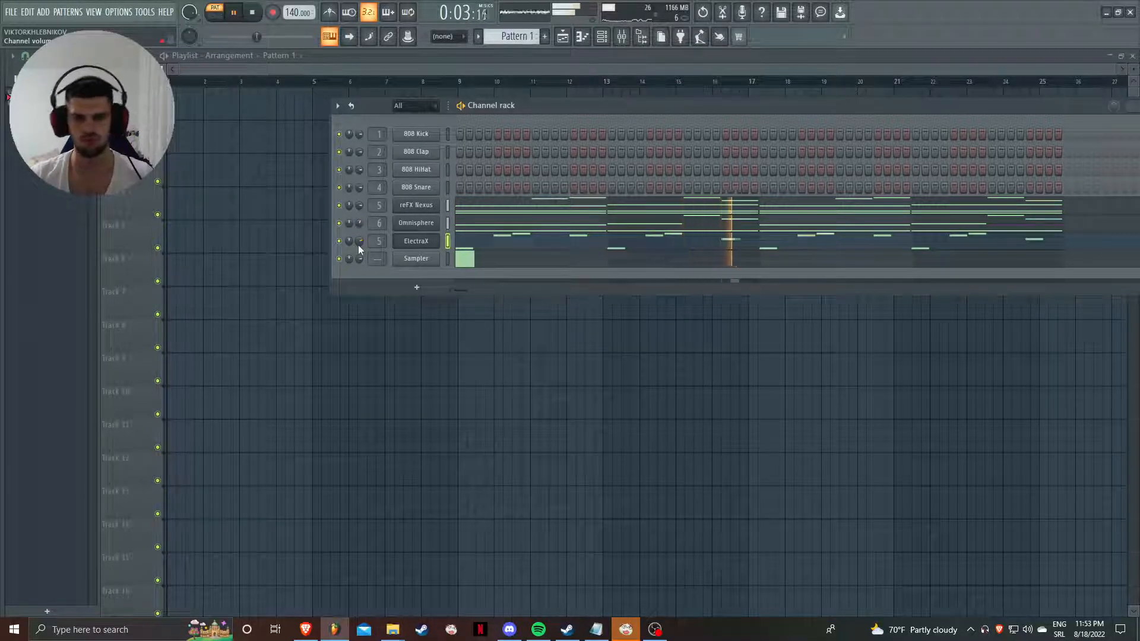
key("space")
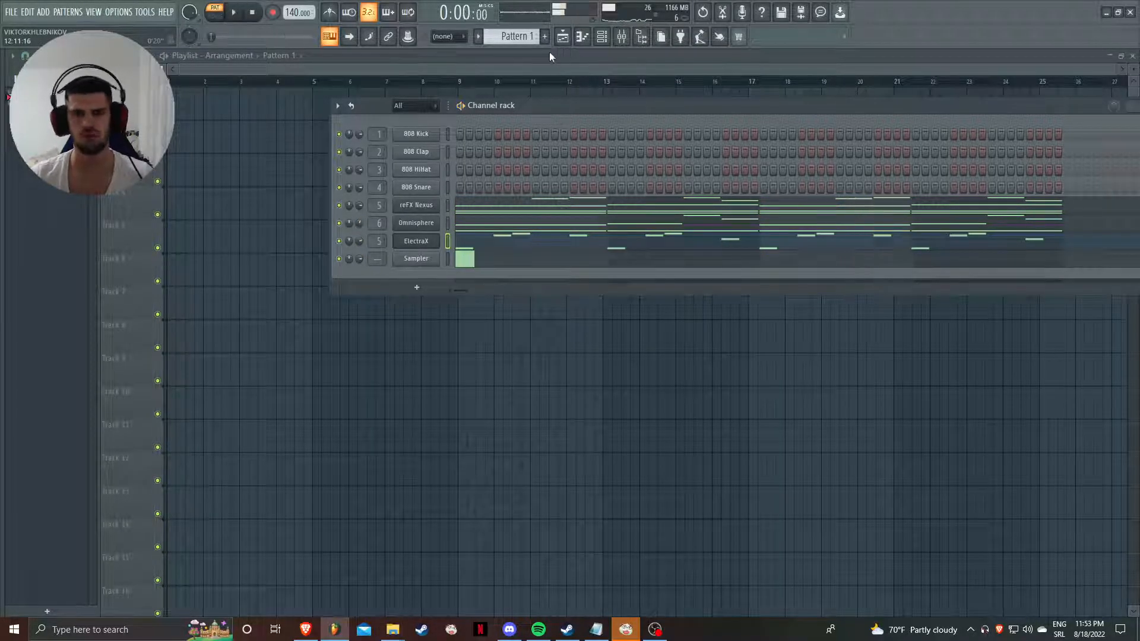
- Split Pattern 1 by channel into separate instrument patterns
left_click(481, 37)
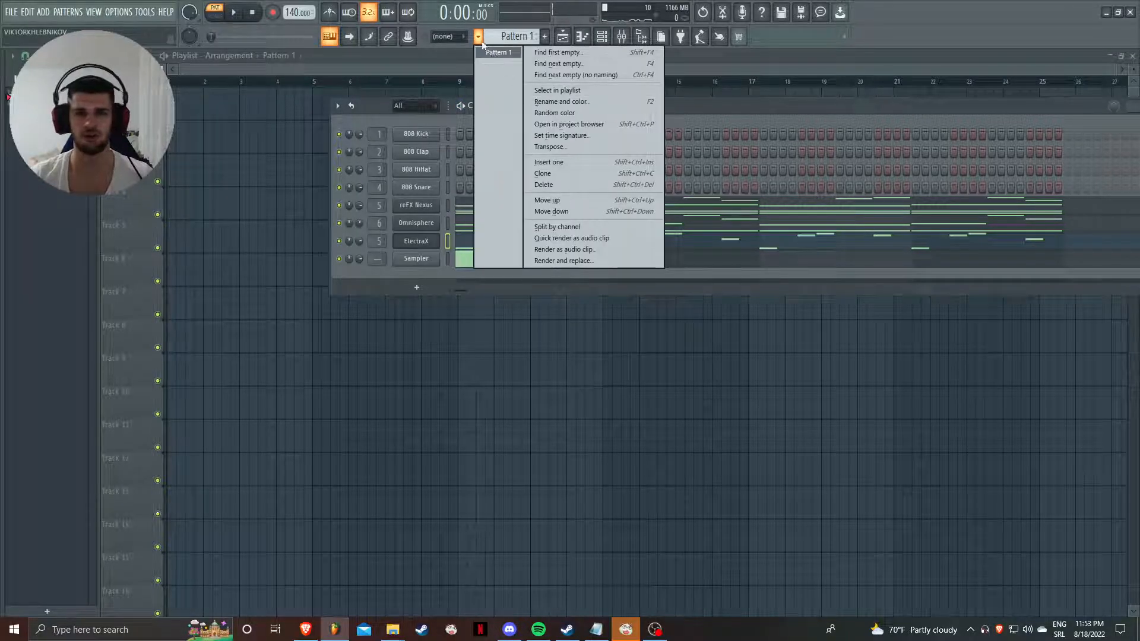
left_click(589, 226)
key("F6")
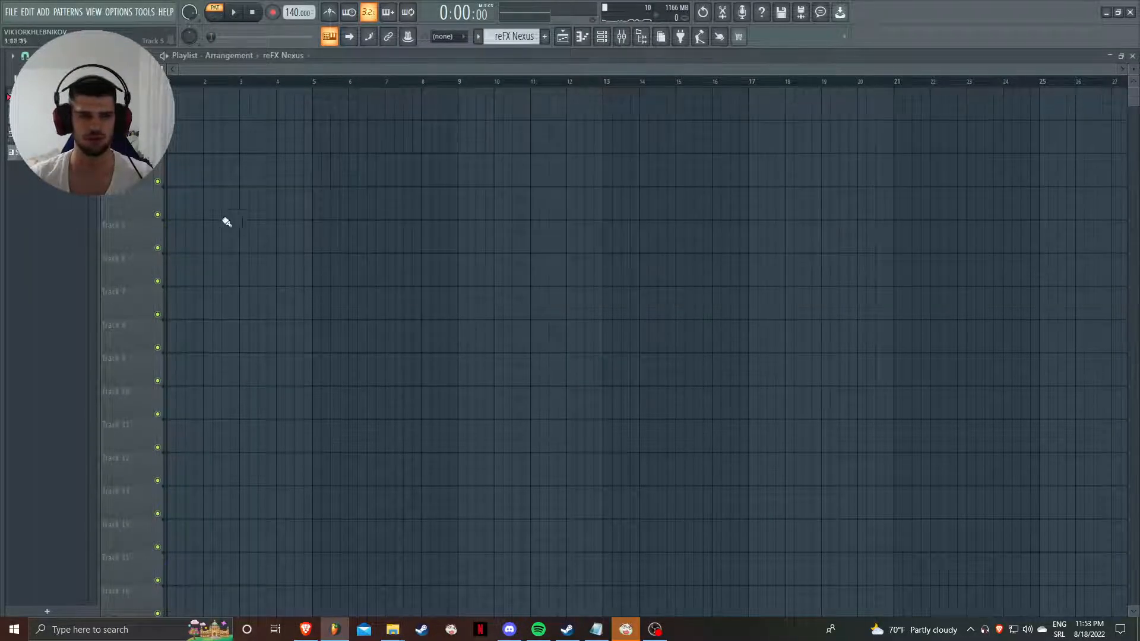
- Quick-render the reFX Nexus, Omnisphere and ElectraX patterns as audio clips
right_click(49, 94)
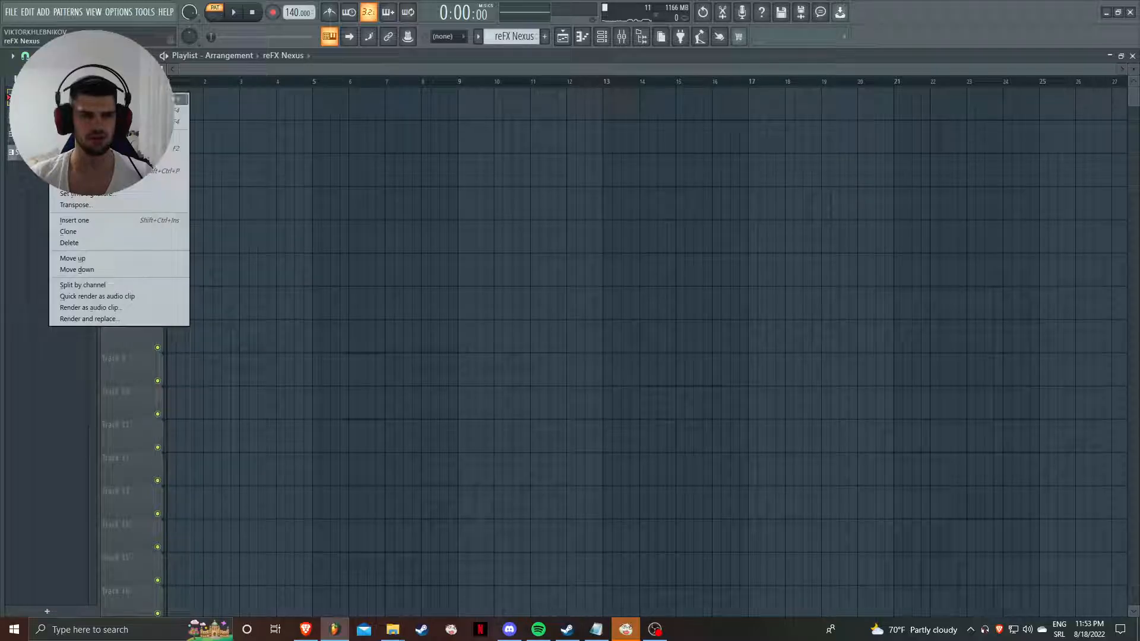
left_click(143, 298)
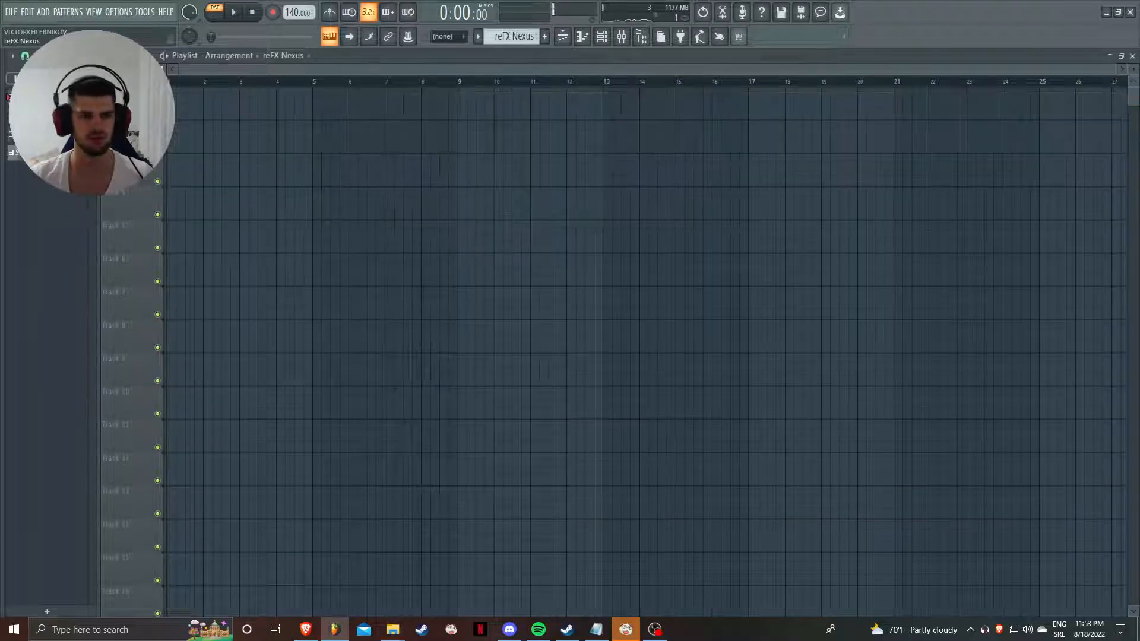
right_click(38, 116)
left_click(135, 321)
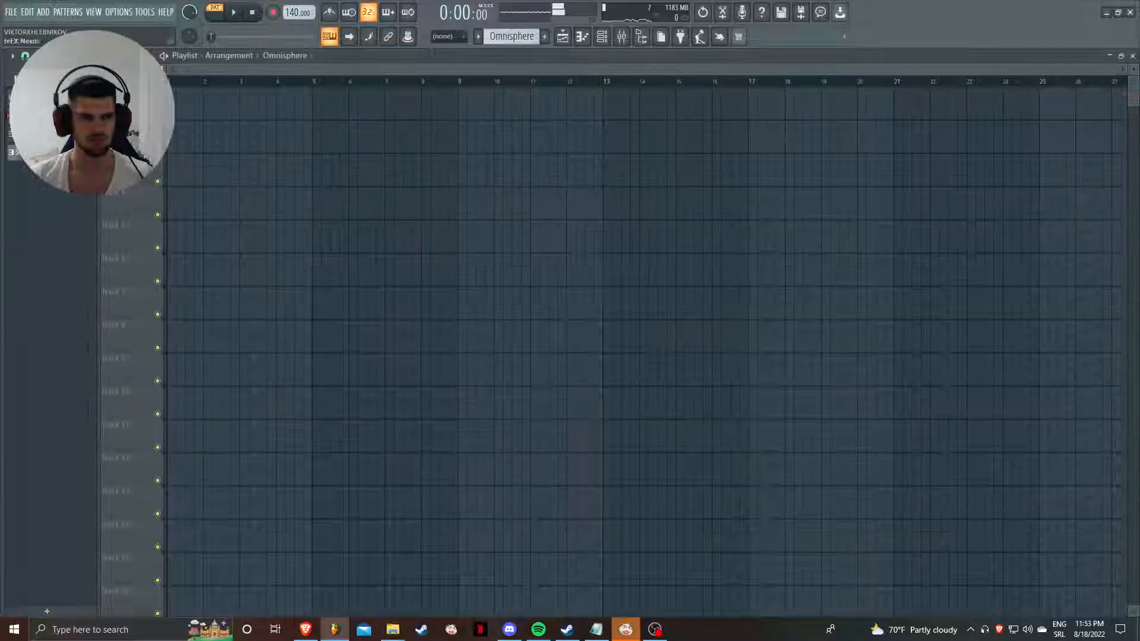
right_click(38, 134)
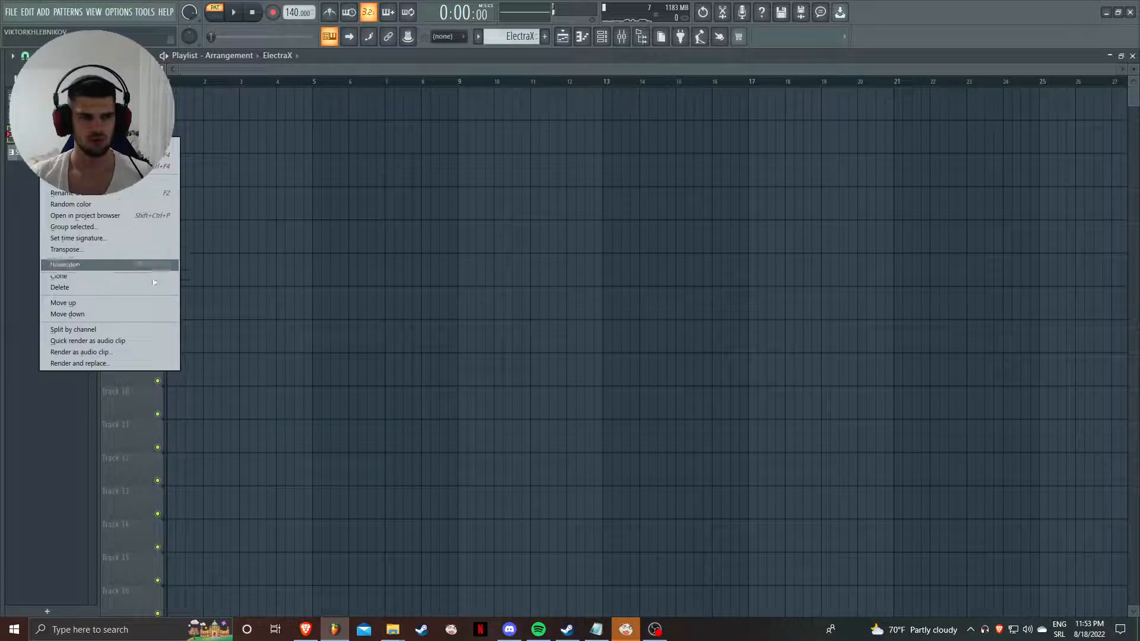
left_click(141, 342)
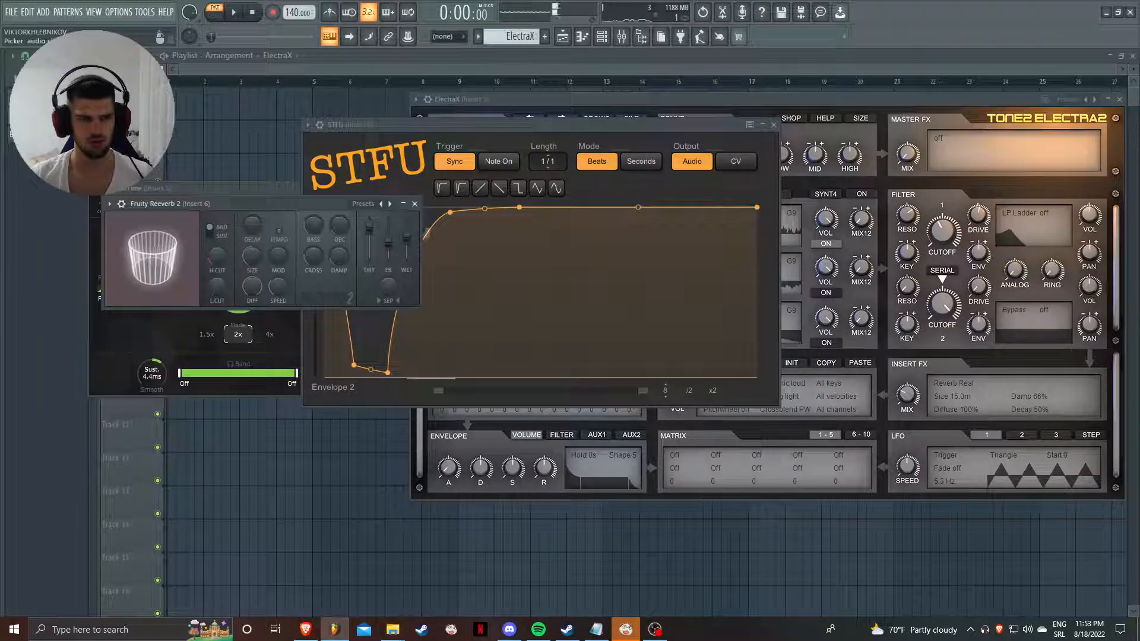
- Place the rendered ElectraX clip at bar 1 of the playlist's first track and route it to mixer insert 6
left_click_drag(37, 135, 177, 109)
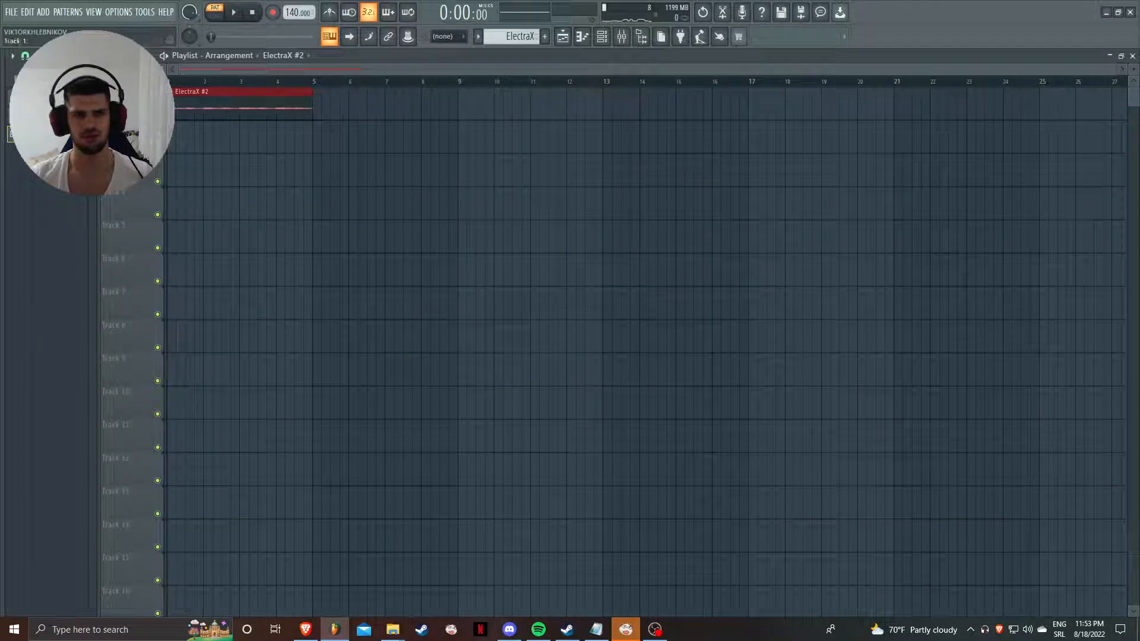
double_click(268, 97)
key("space")
key("space")
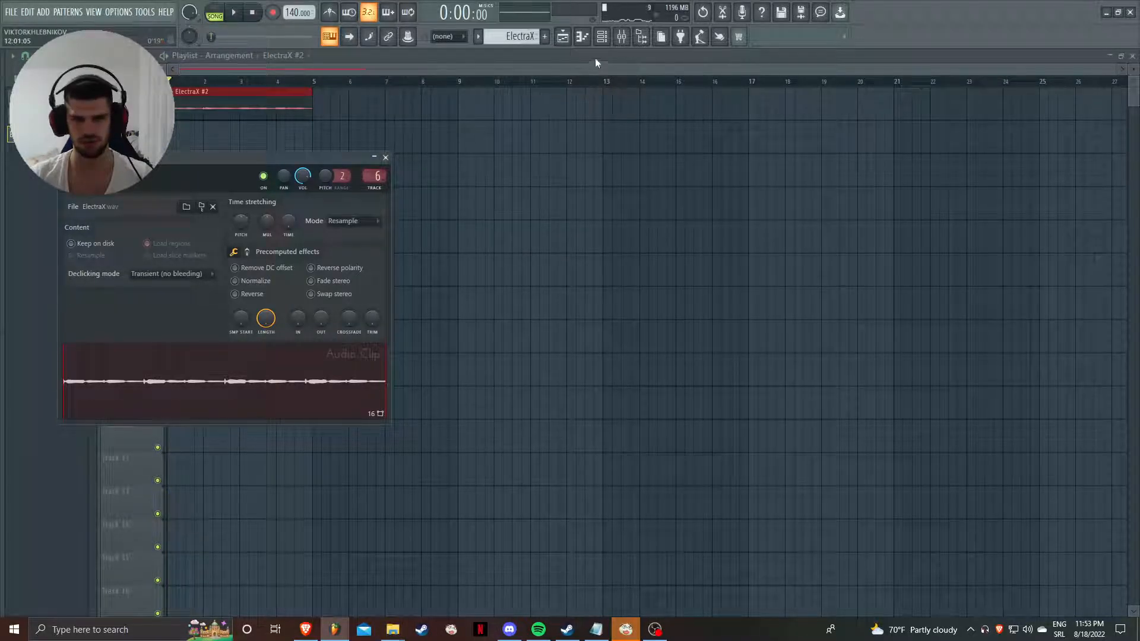
- Adjust the wet level and decay time of insert 6's Fruity Reeverb 2 during playback and lower the insert's volume to 77%
key("space")
left_click(621, 36)
left_click(1104, 93)
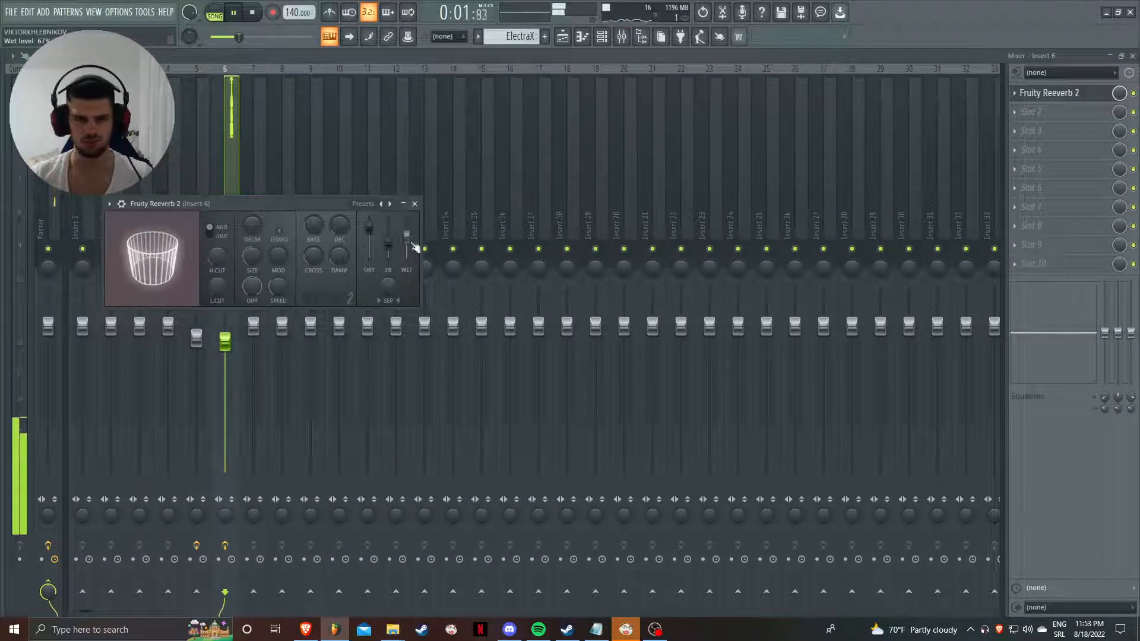
left_click_drag(398, 240, 340, 205)
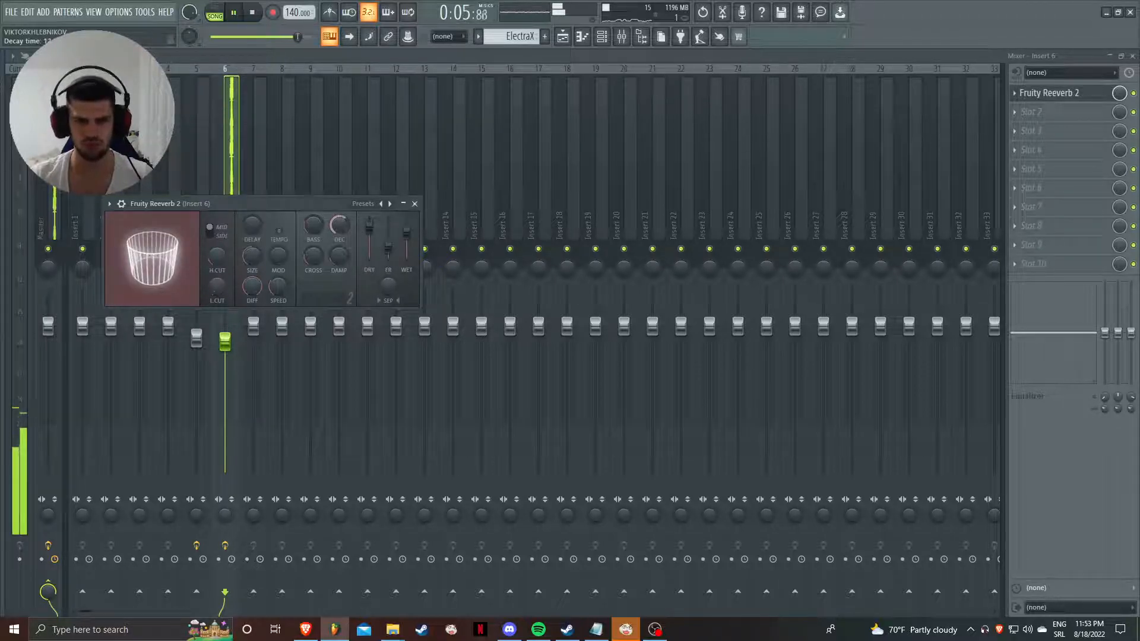
left_click(414, 203)
left_click_drag(224, 342, 218, 363)
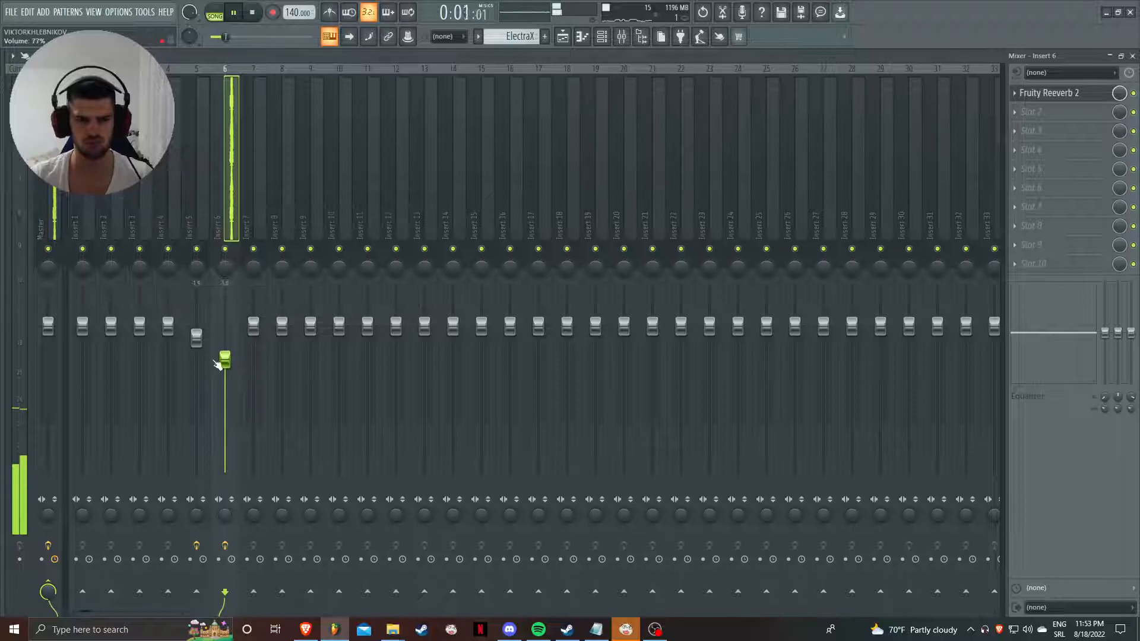
- Add Fruity Parametric EQ 2 to mixer insert 6's second slot and adjust its EQ curve
left_click(1058, 113)
left_click(886, 32)
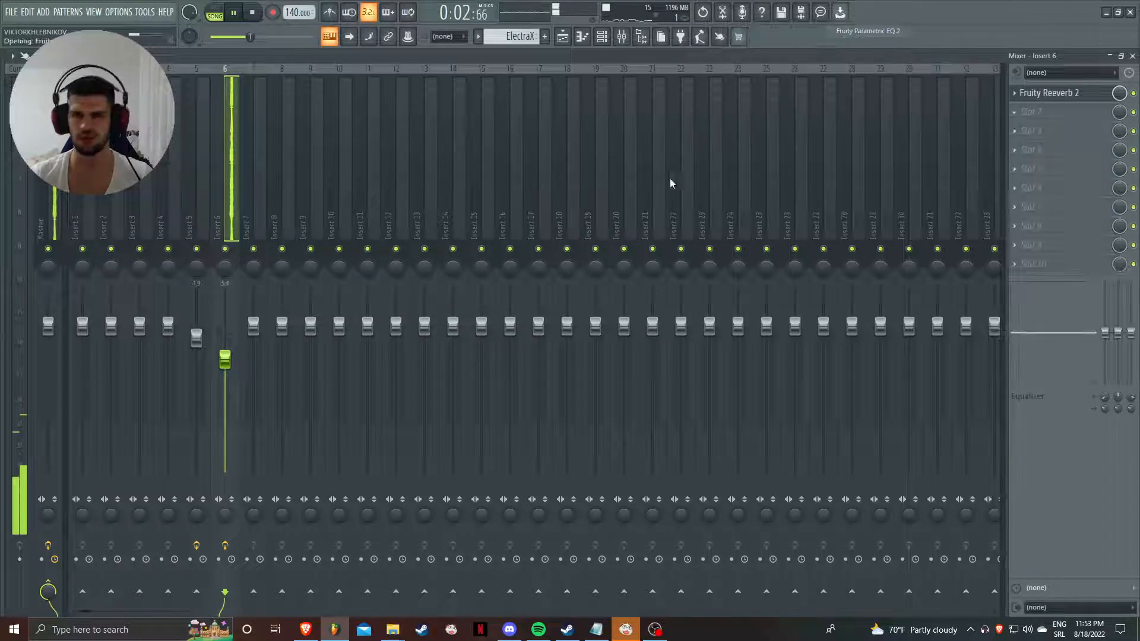
left_click_drag(274, 321, 280, 329)
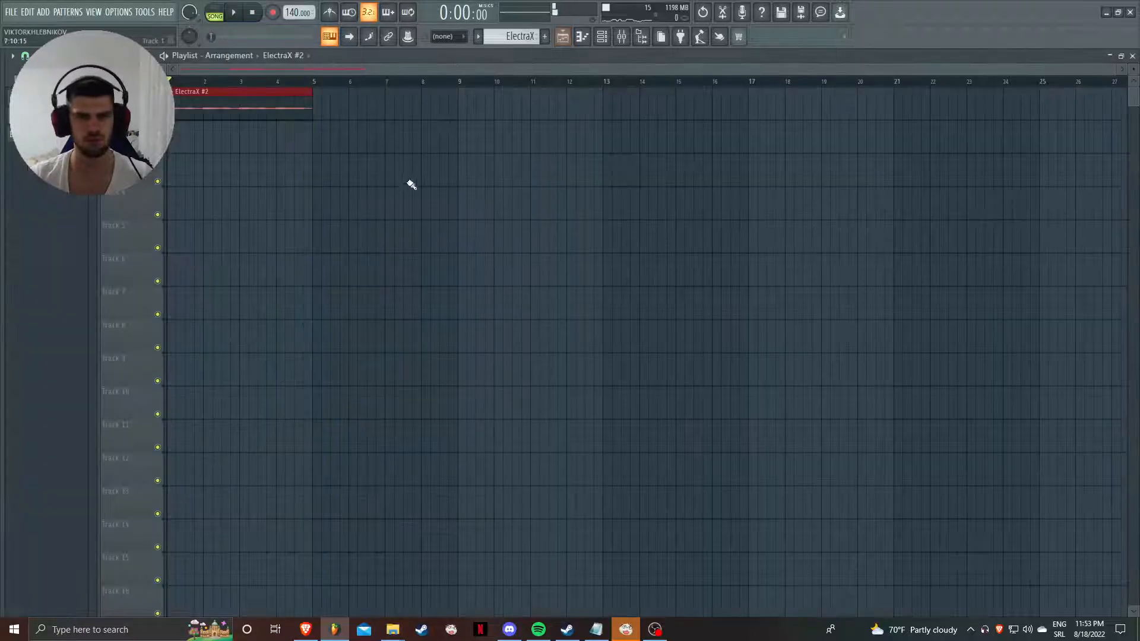
- Place the rendered Omnisphere clip at bar 1 of the playlist's second track and open its settings
left_click_drag(47, 115, 180, 134)
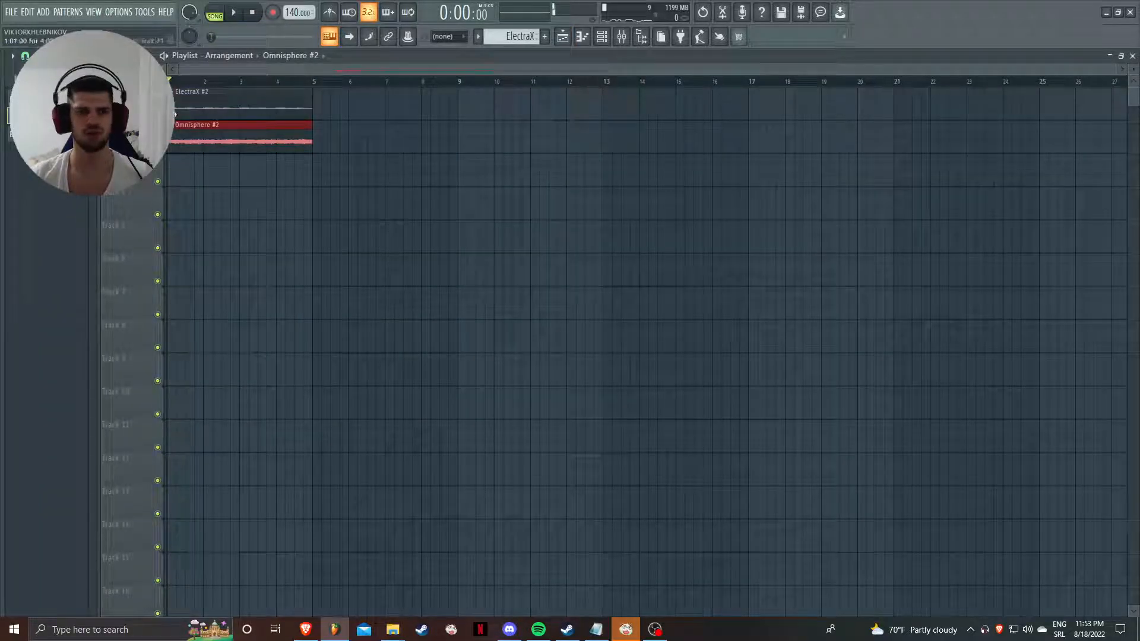
double_click(210, 146)
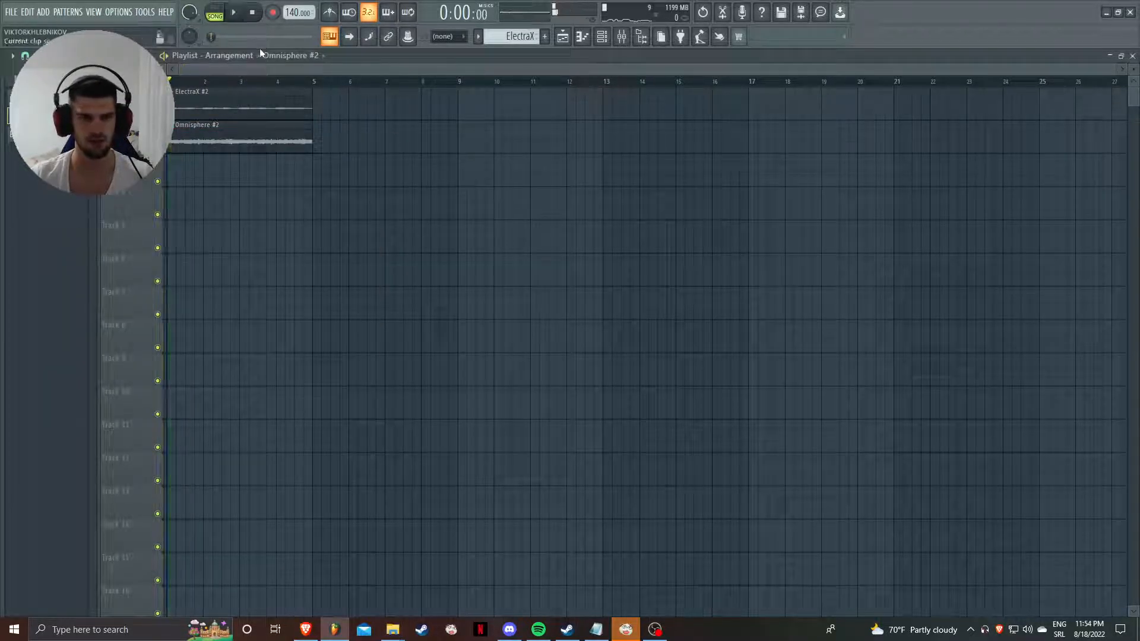
key("space")
- Lower the Omnisphere clip's time-stretching pitch and audition it with the ElectraX clip
double_click(243, 140)
key("space")
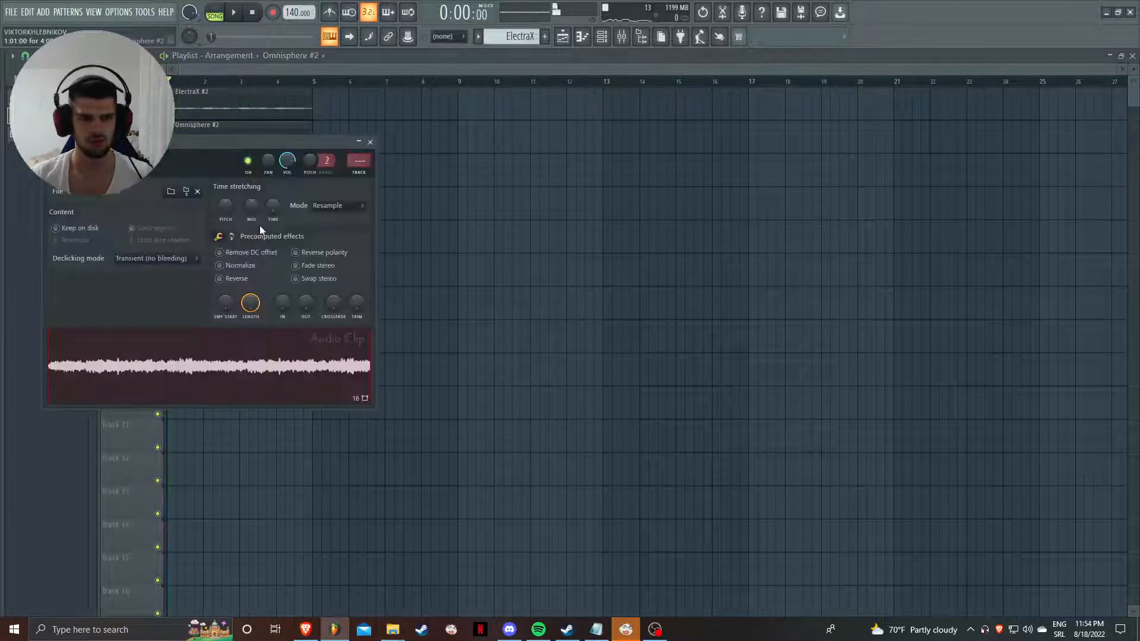
left_click_drag(224, 206, 224, 212)
key("space")
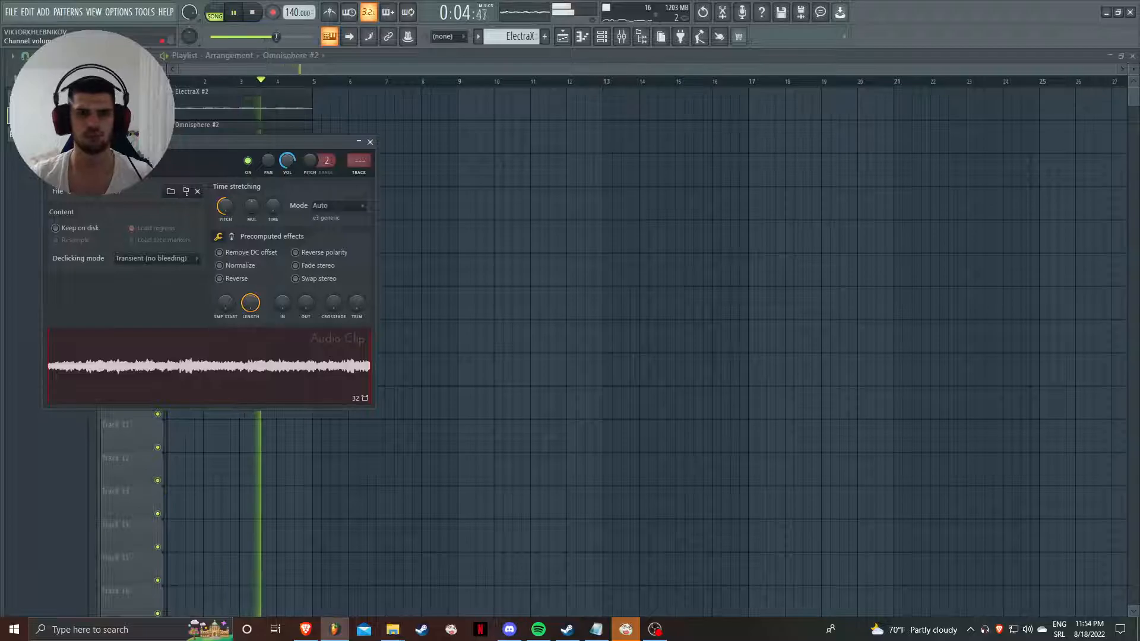
right_click(487, 137)
key("space")
- Place the rendered reFX Nexus clip at bar 1 of the playlist's third track
left_click(53, 98)
left_click(225, 171)
left_click_drag(271, 176, 225, 176)
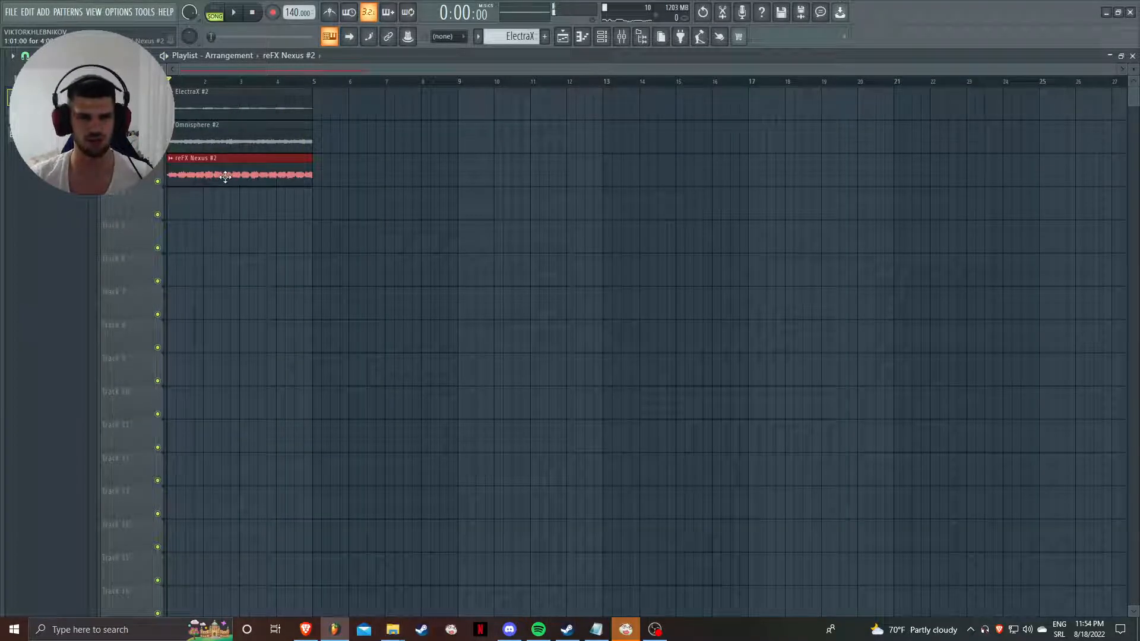
- Try the reFX Nexus clip reversed during playback, turn Reverse back off and close its settings
double_click(225, 176)
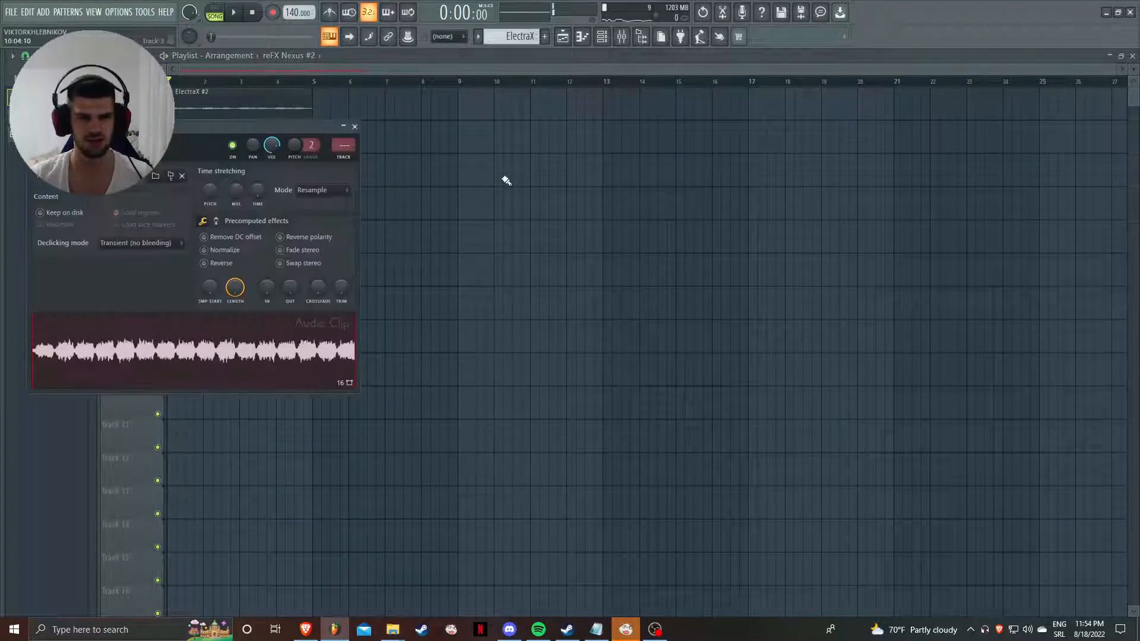
left_click(221, 265)
key("space")
left_click(533, 283)
double_click(285, 179)
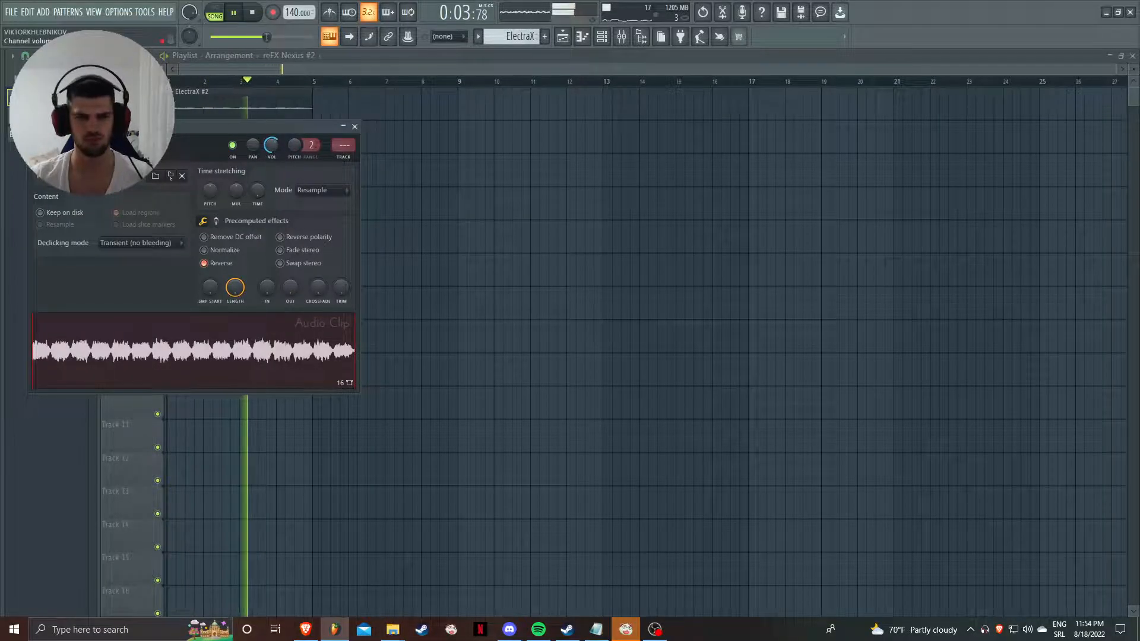
key("space")
left_click(221, 265)
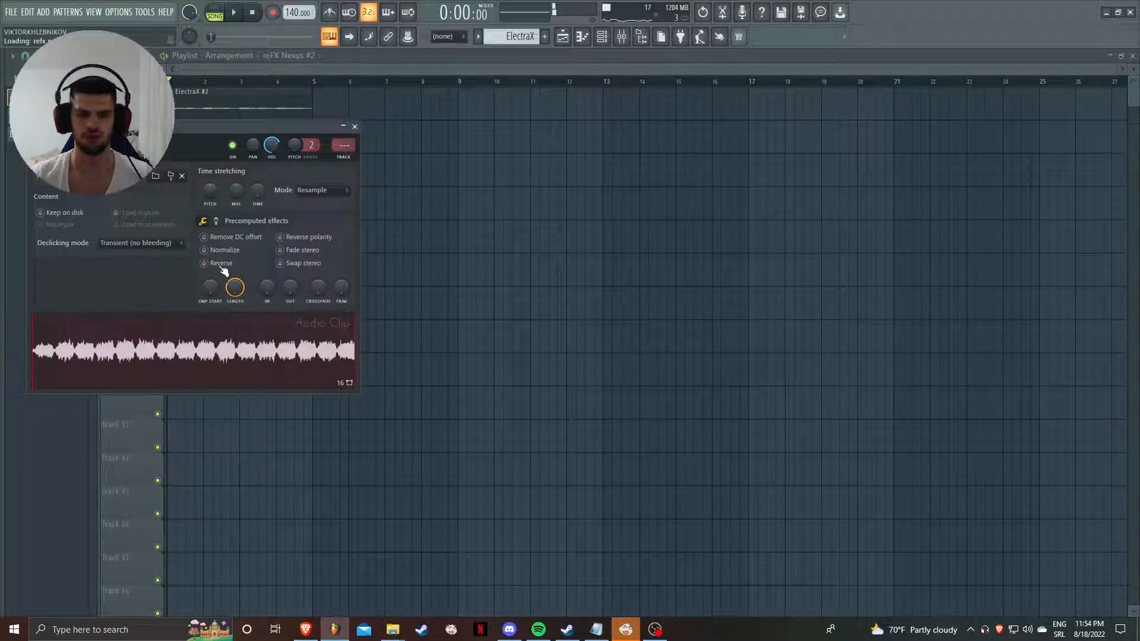
key("space")
left_click(355, 126)
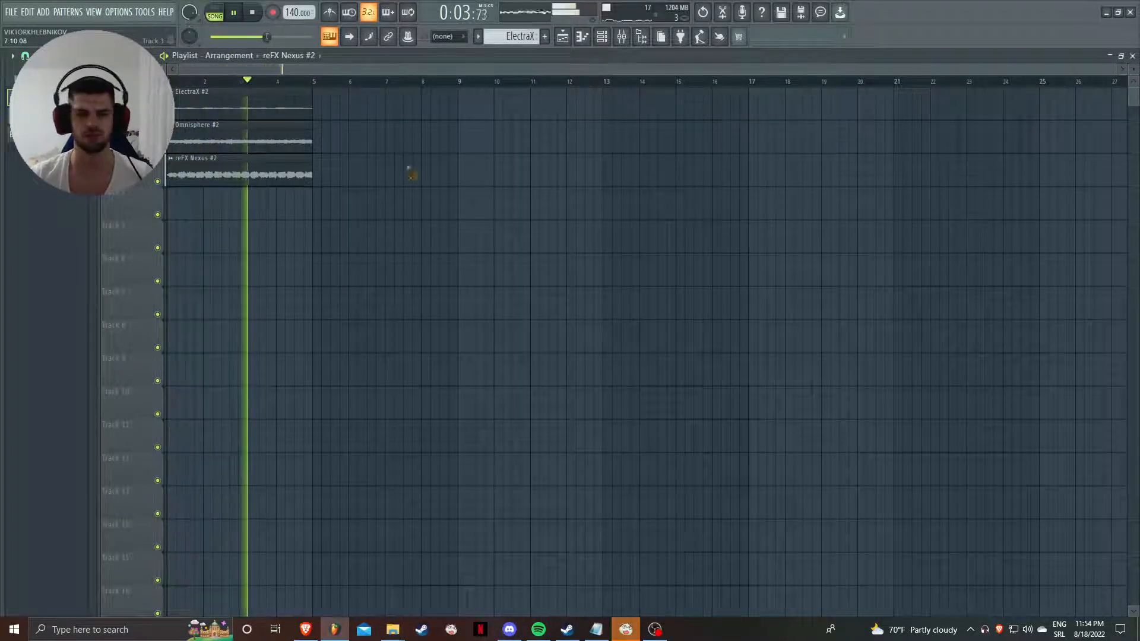
- Duplicate all three playlist clips twice over to fill bars 1–16
key("ctrl+a")
key("ctrl+b")
left_click(471, 187, "ctrl")
key("ctrl+a")
key("ctrl+b")
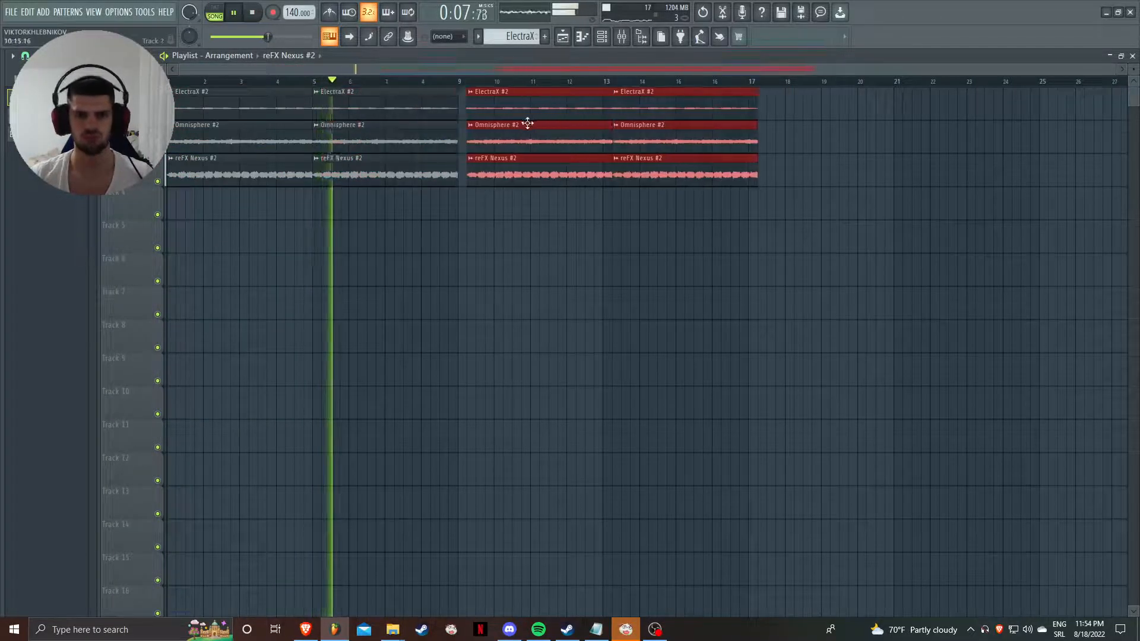
- Delete the two reFX Nexus clips from bars 9–16 of the third track
scroll(427, 254, "down", 1)
left_click(394, 249, "ctrl")
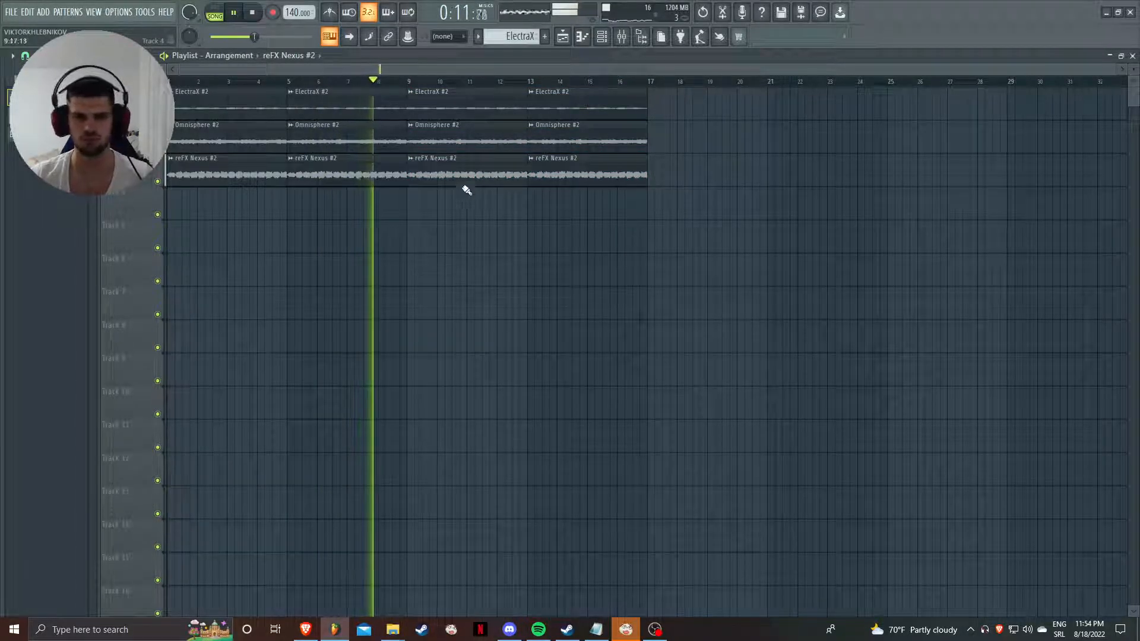
right_click(499, 172)
right_click(594, 175)
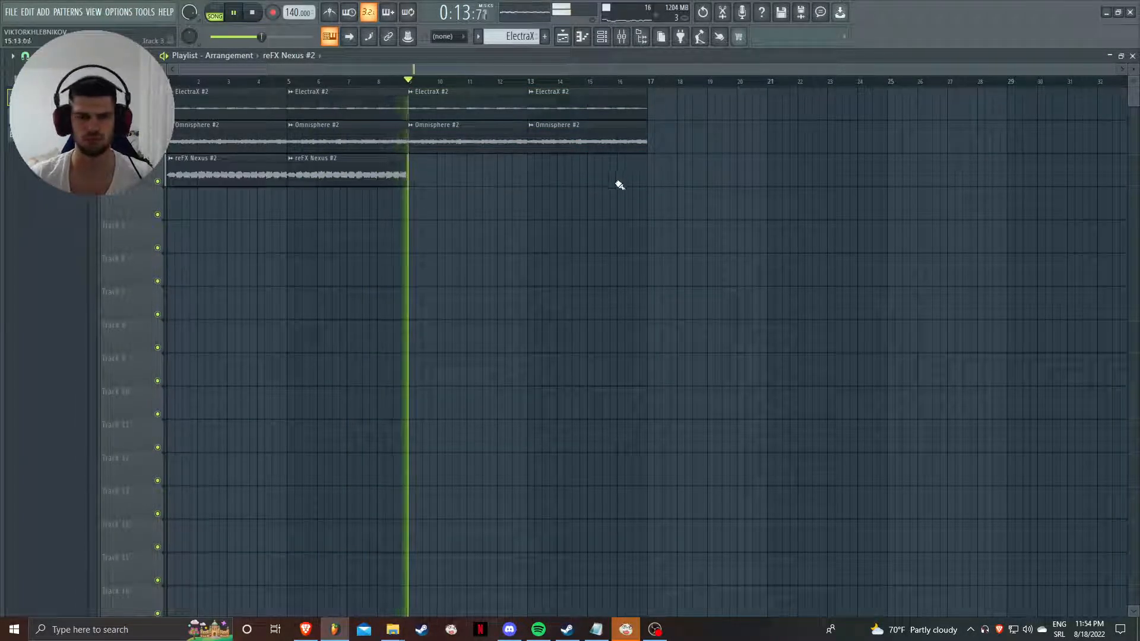
left_click(621, 36)
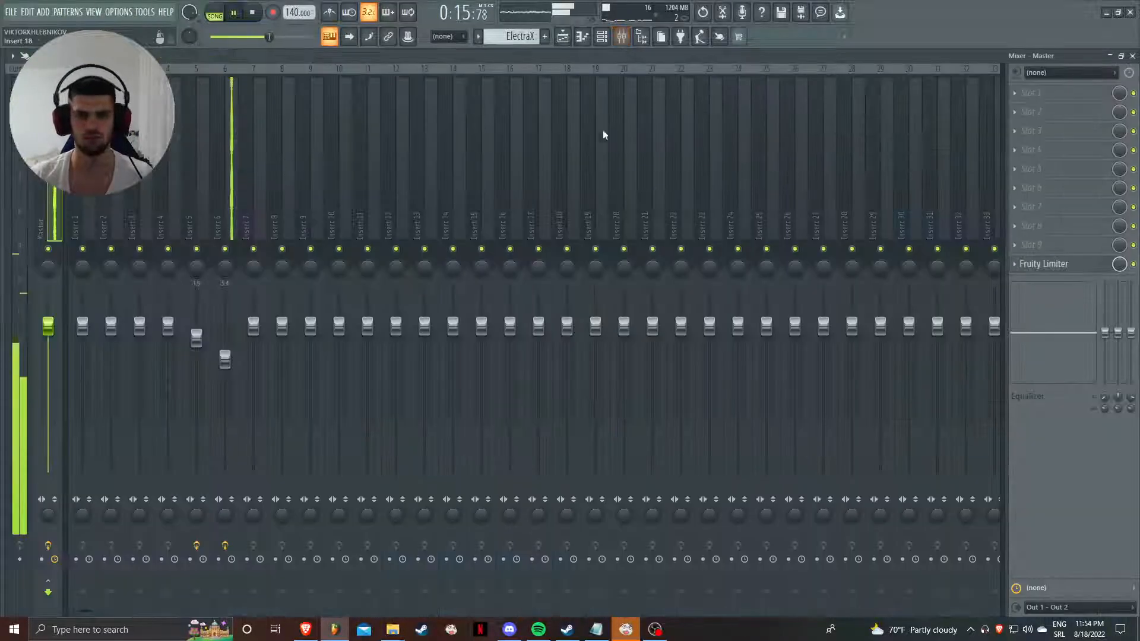
key("space")
key("F9")
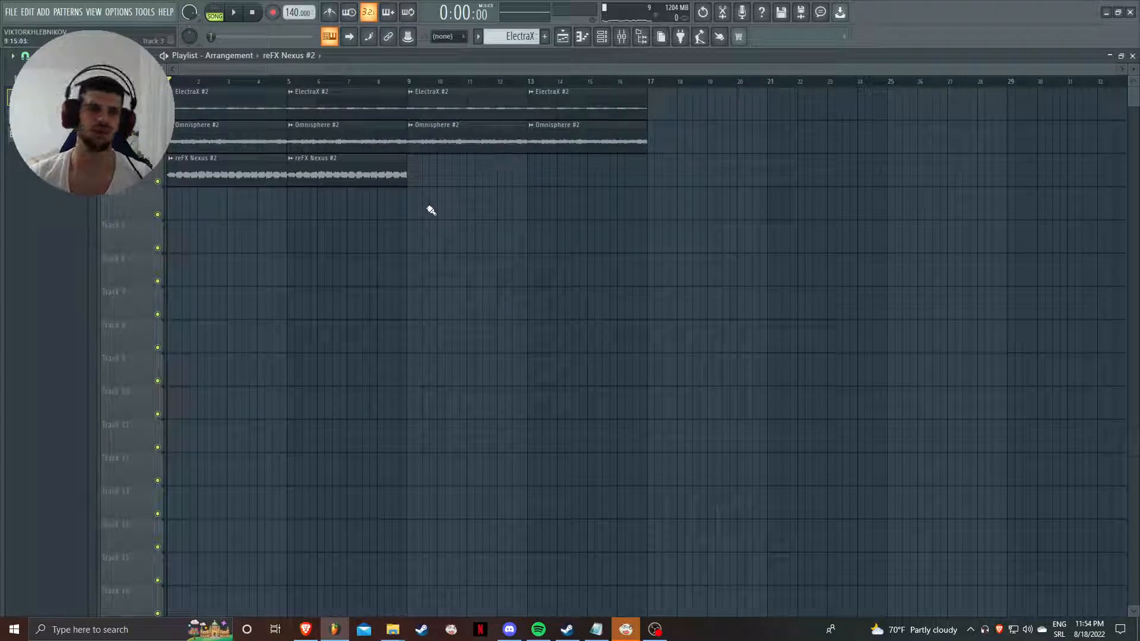
scroll(382, 77, "up", 3)
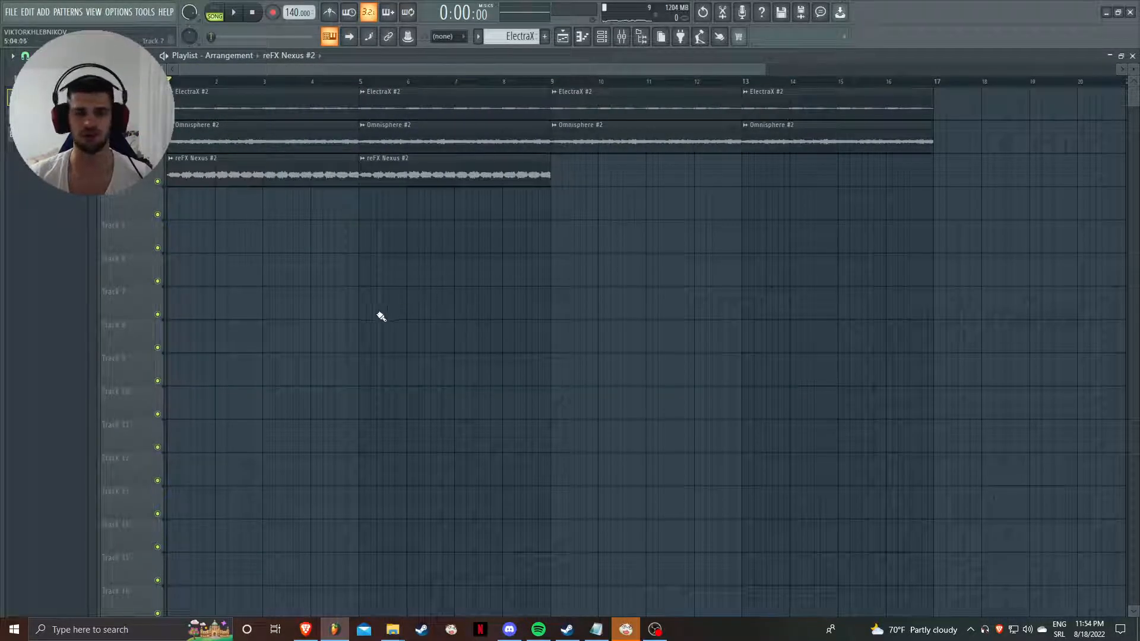
scroll(386, 316, "down", 3)
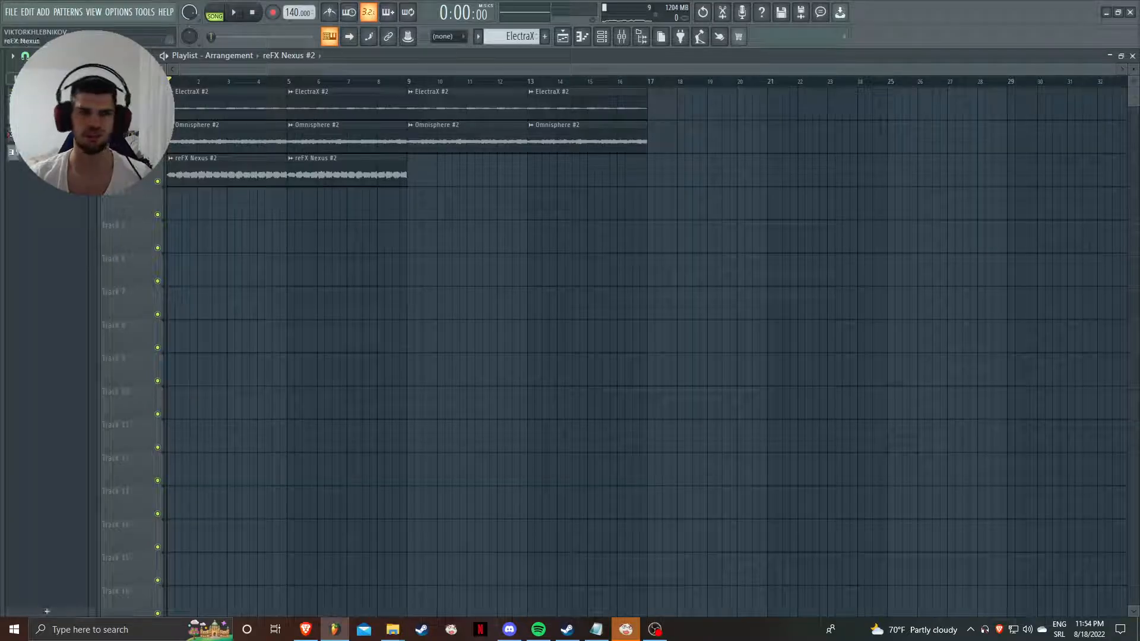
- Export the full 16-bar song to the desktop as the 16-bit stereo WAV file untitled.wav
left_click(49, 134)
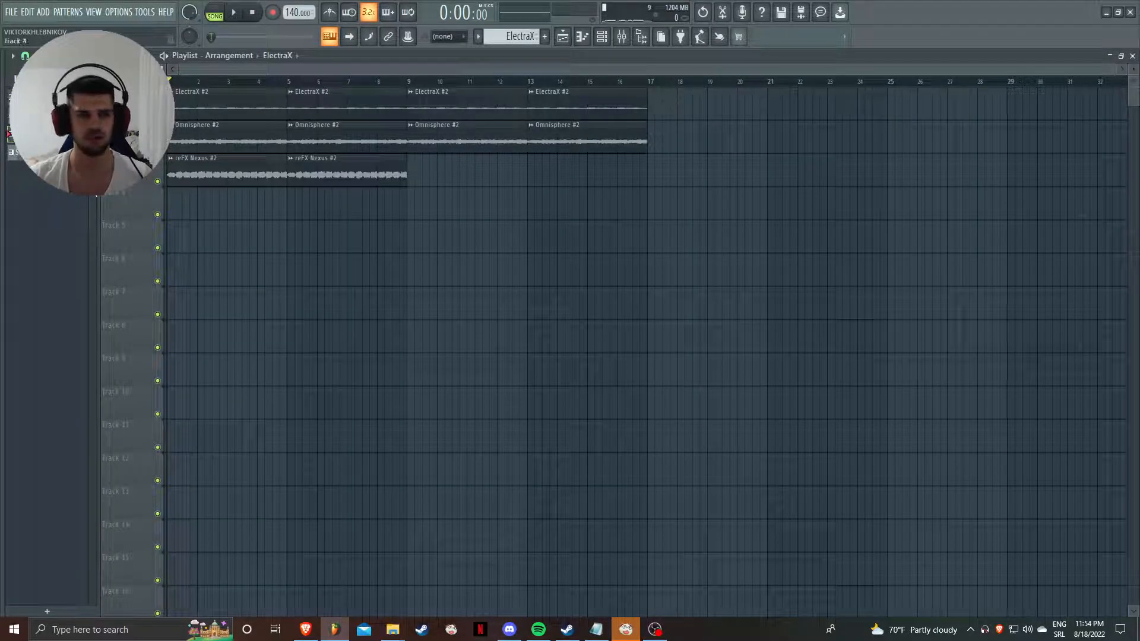
left_click(10, 12)
mouse_move(89, 121)
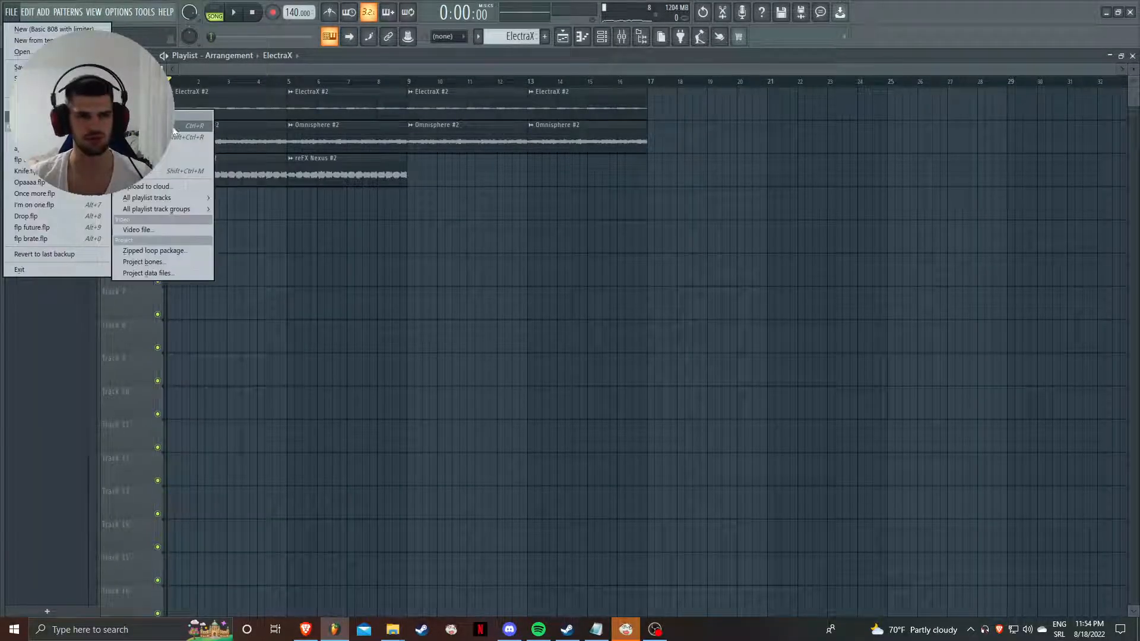
left_click(179, 126)
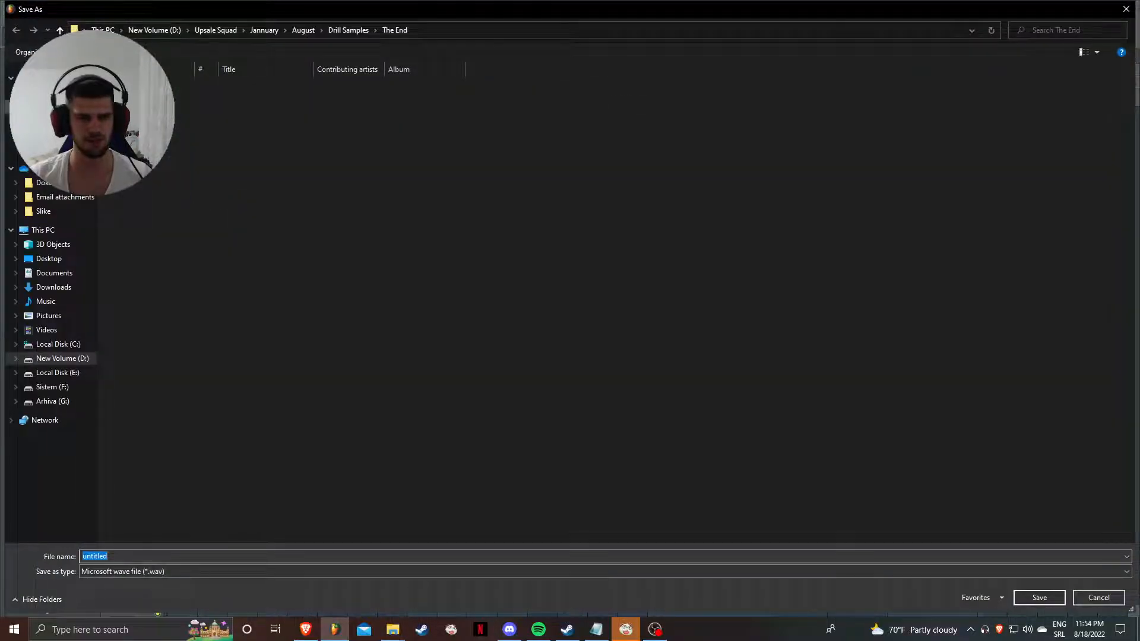
left_click(52, 106)
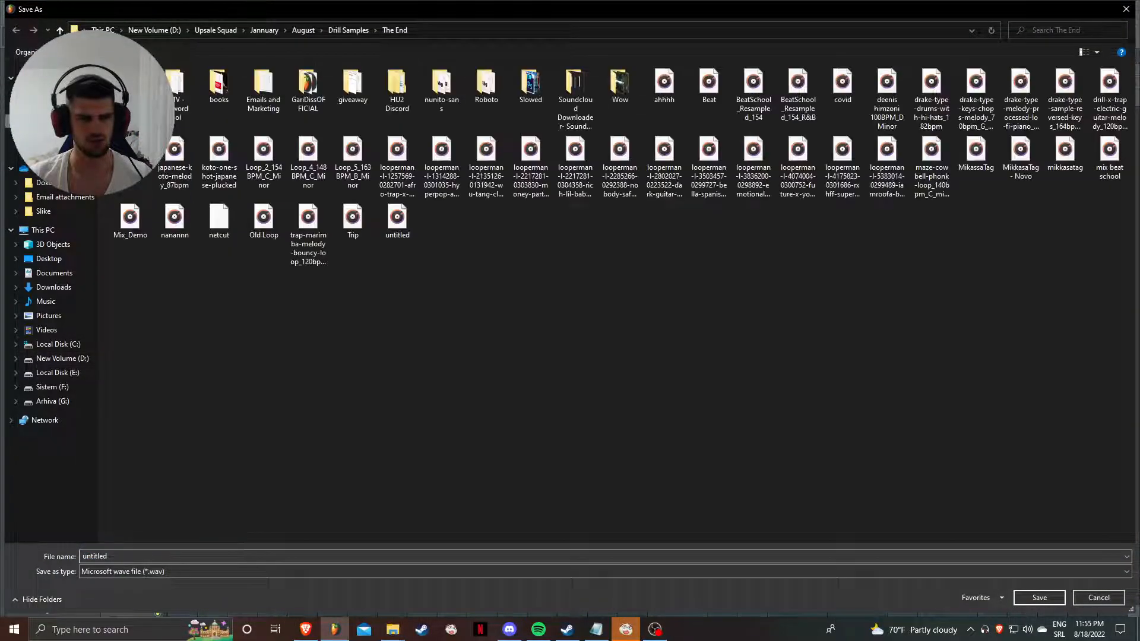
left_click(53, 121)
left_click(1039, 598)
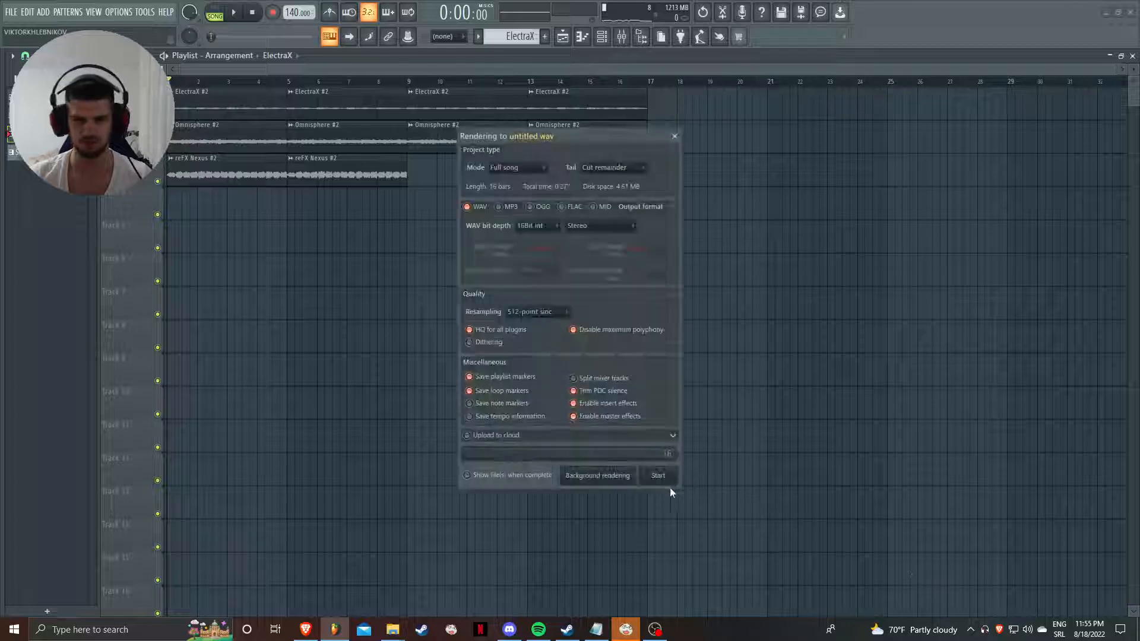
left_click(663, 478)
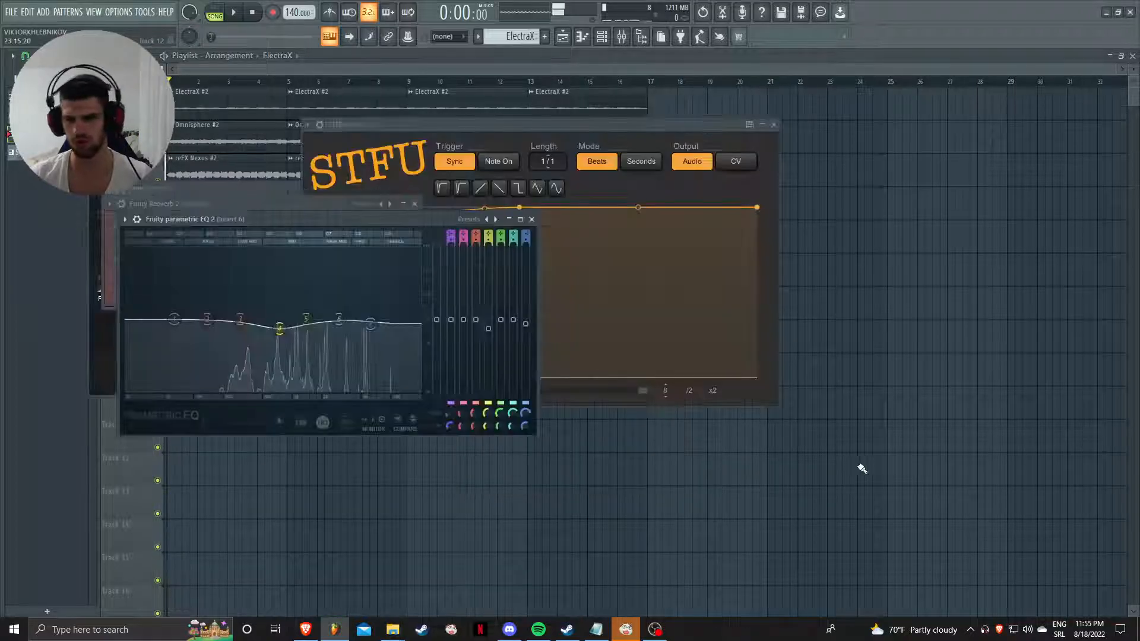
- Find the exported untitled file among the recent files in File Explorer and place it at bar 1 of the playlist's fourth track
key("super+d")
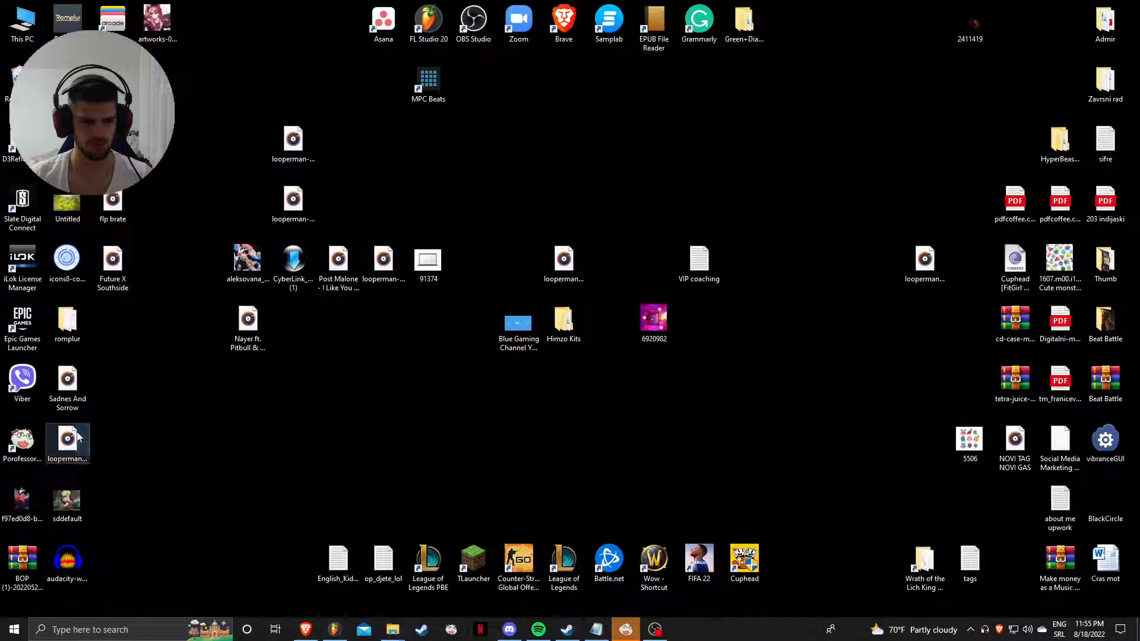
double_click(75, 393)
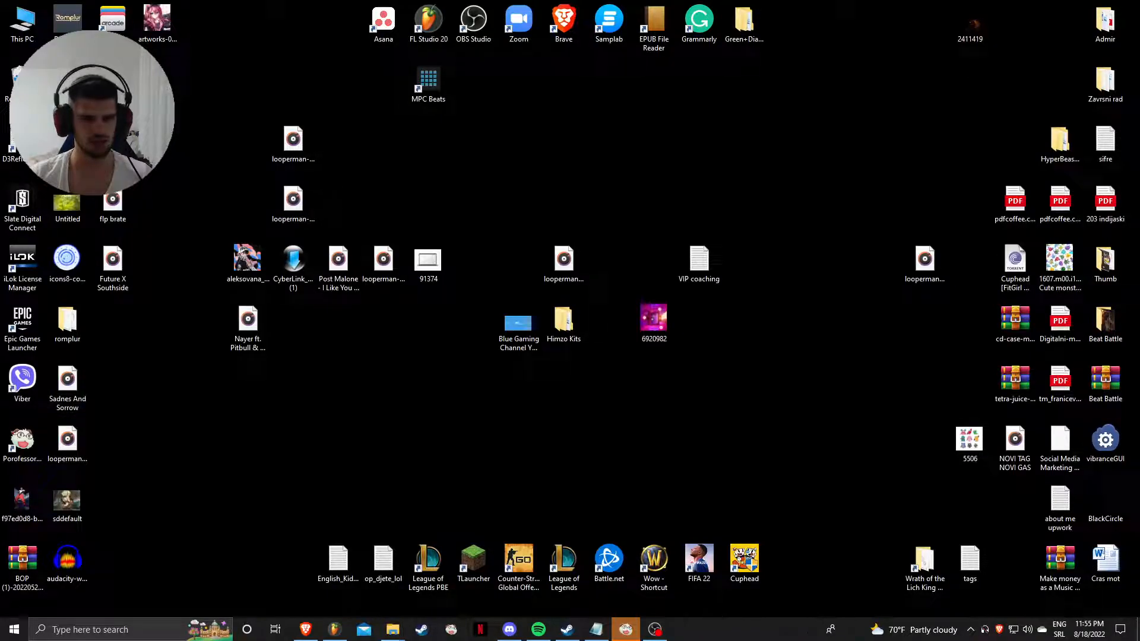
left_click(113, 261)
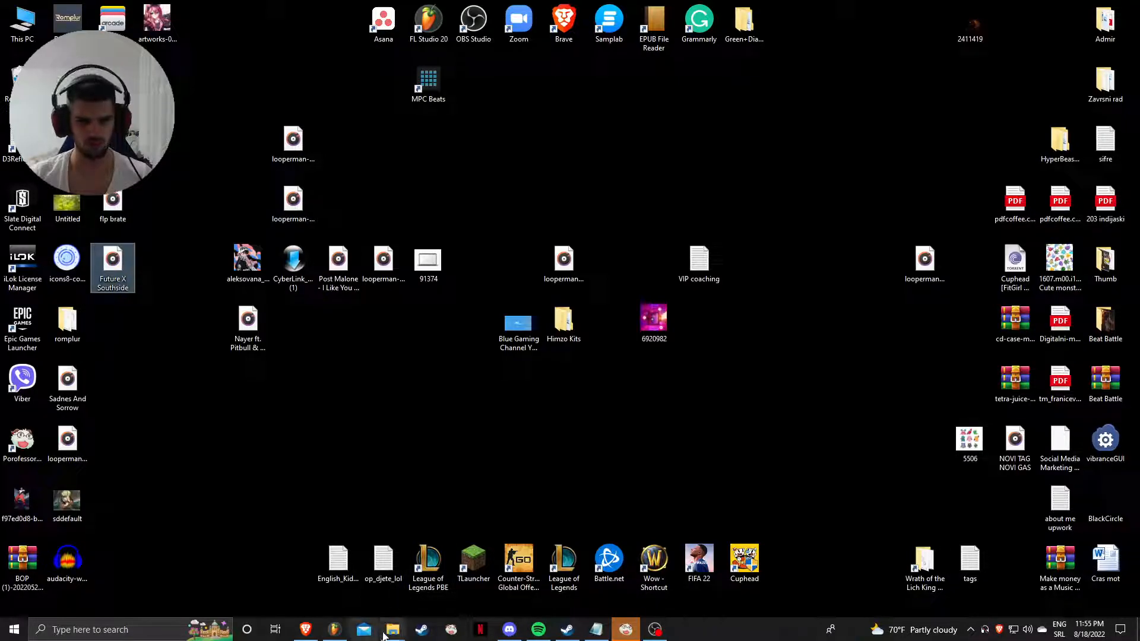
mouse_move(389, 632)
left_click(342, 569)
scroll(413, 284, "up", 1)
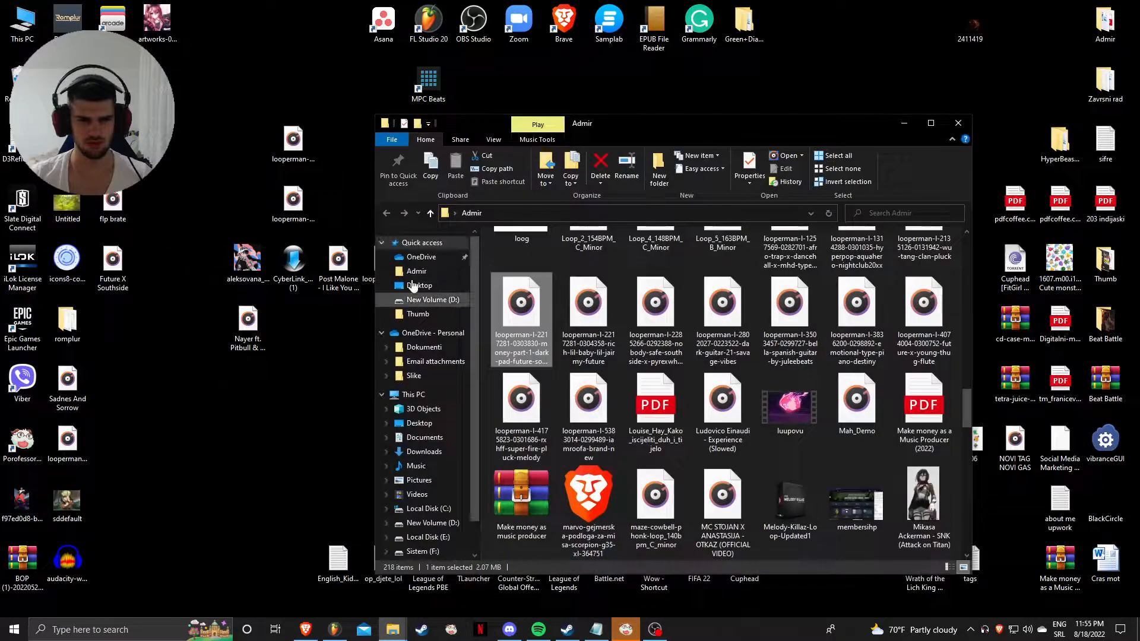
left_click(421, 242)
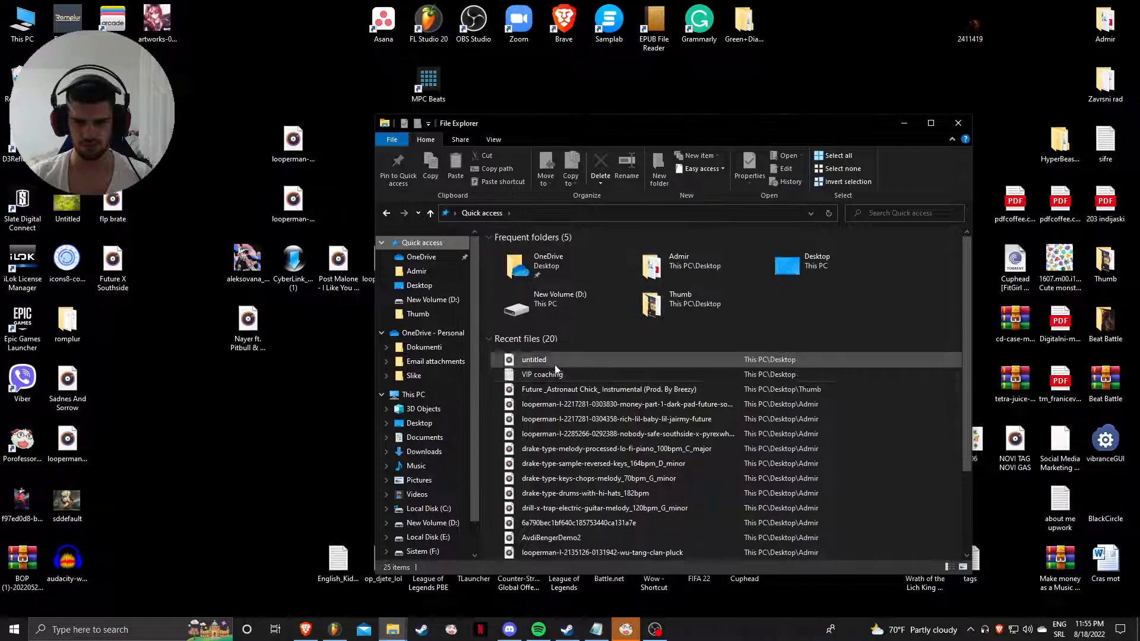
left_click_drag(537, 360, 204, 206)
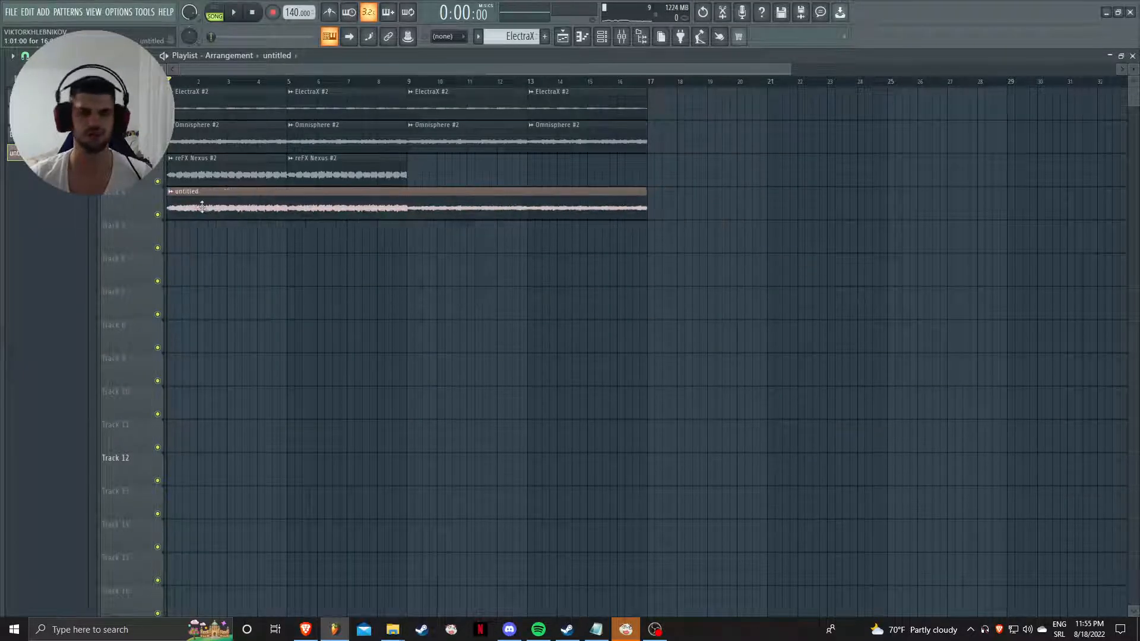
- Lower the untitled clip's time-stretching pitch, solo the fourth track and play the clip back
double_click(209, 207)
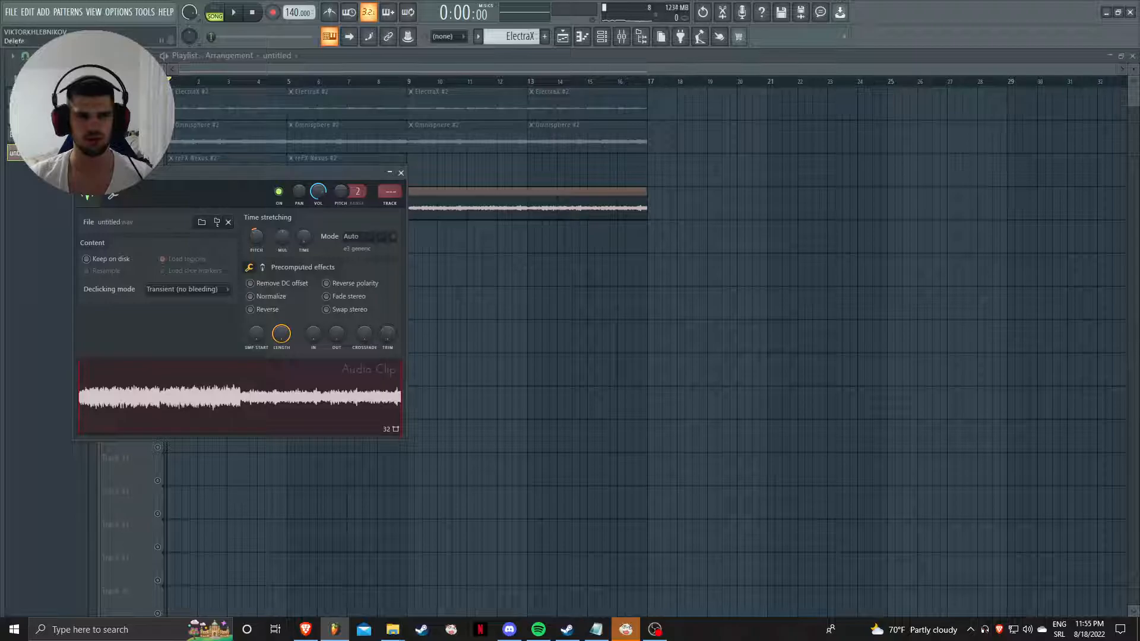
key("Escape")
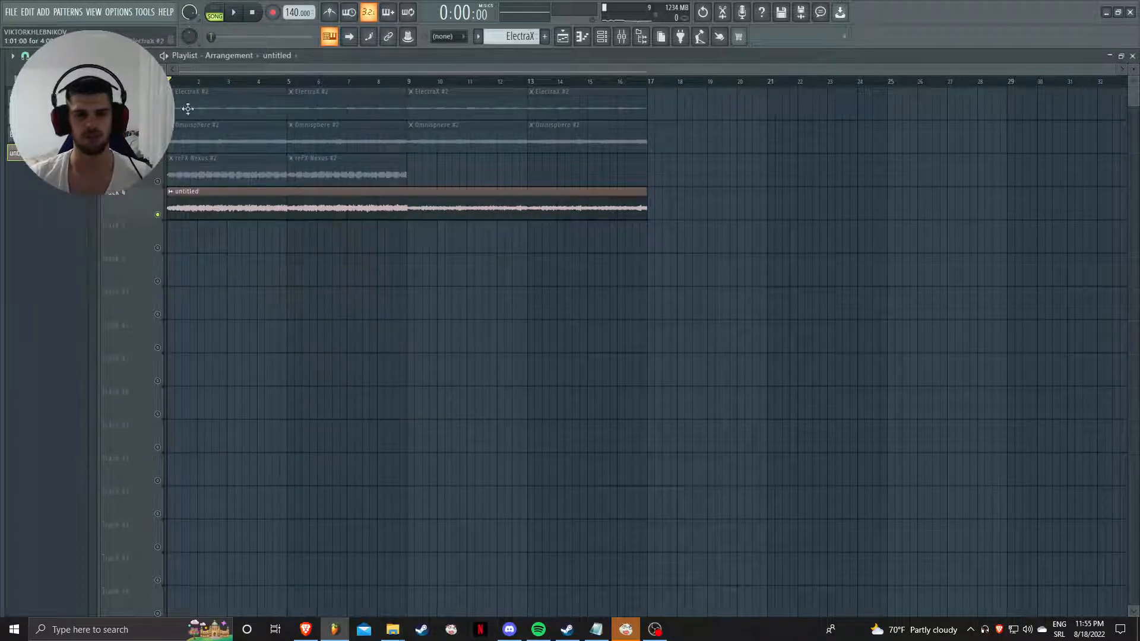
key("space")
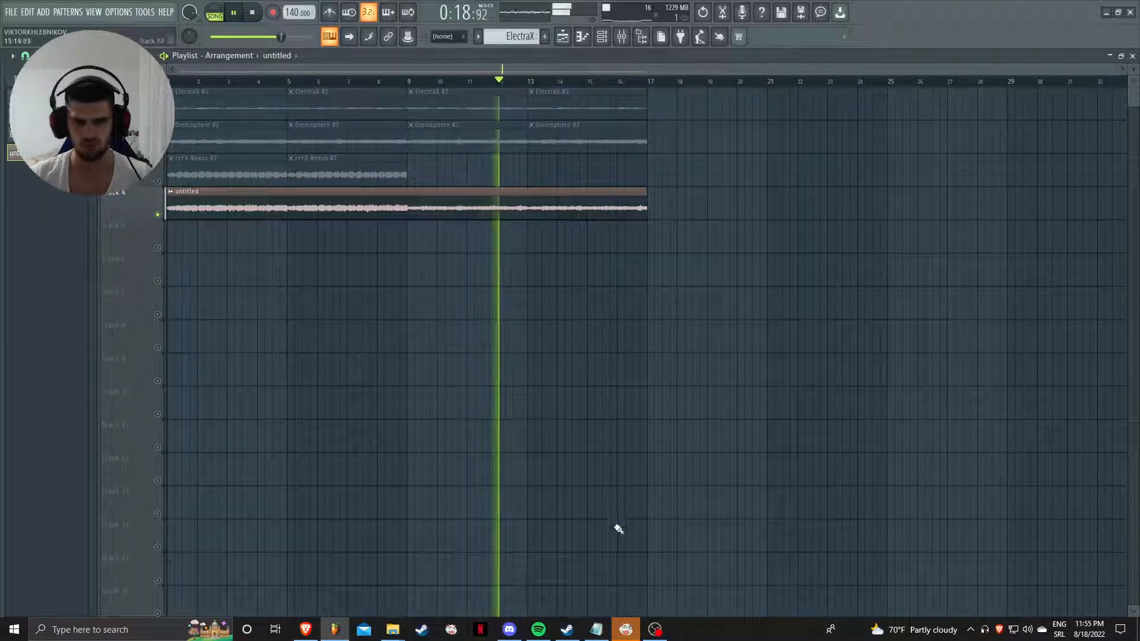
key("space")
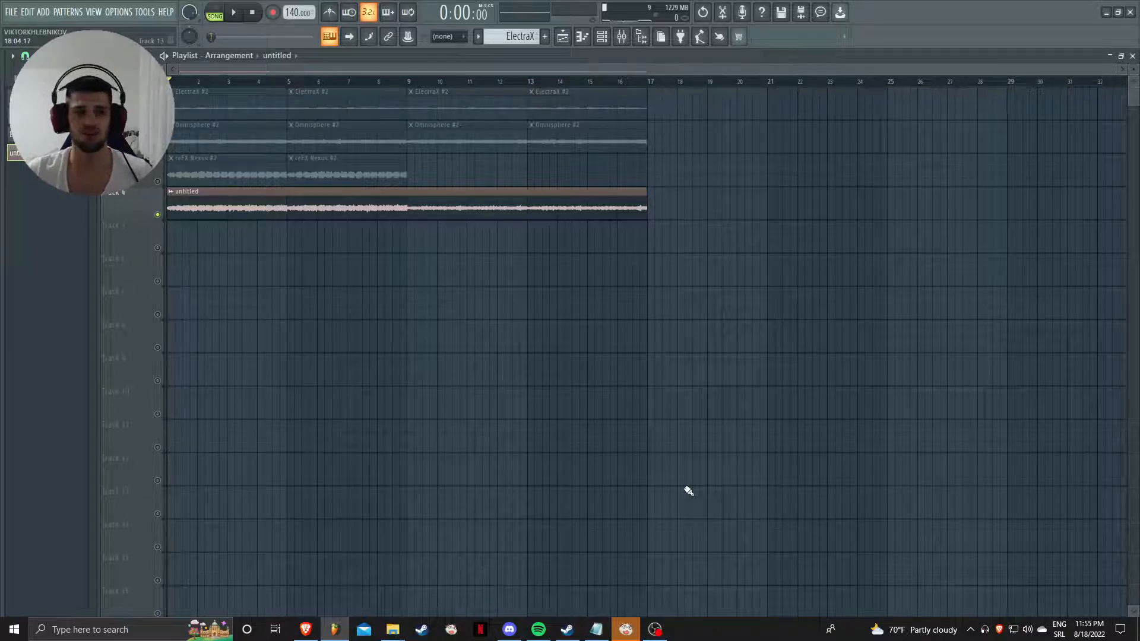
- Examine the pitch shift in the untitled clip's settings, close them and listen to the start of the clip
double_click(474, 204)
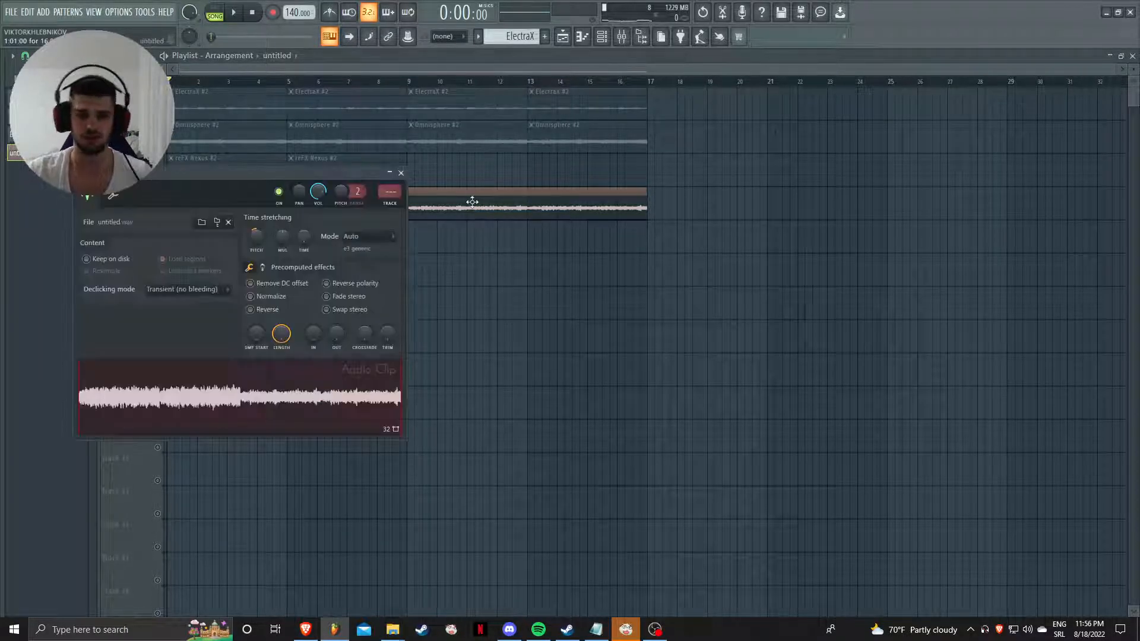
left_click_drag(263, 196, 591, 161)
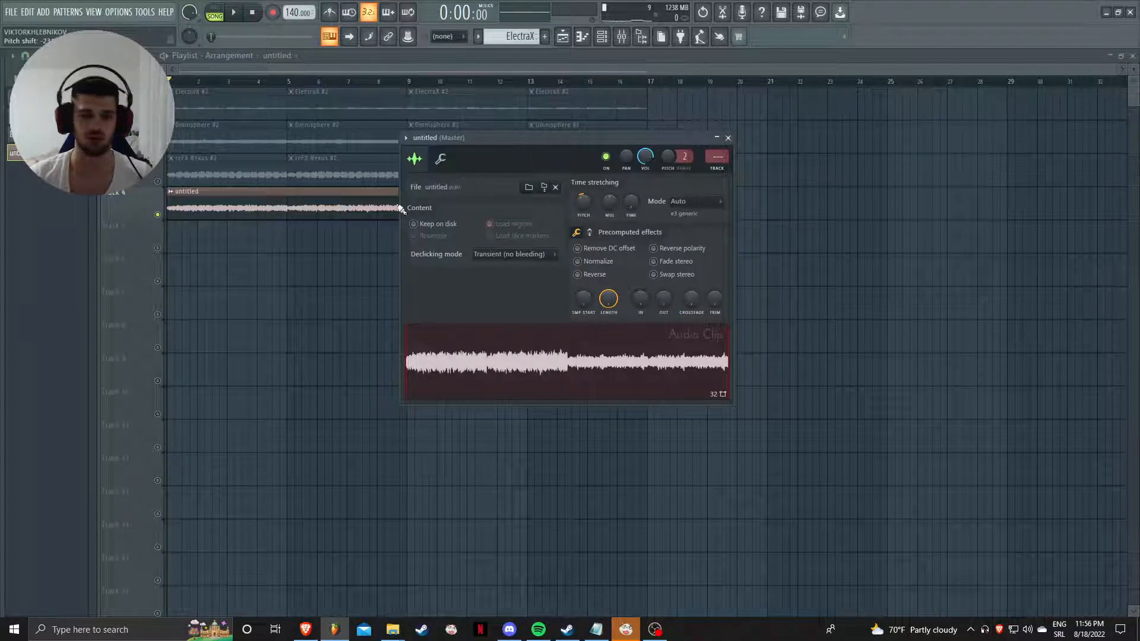
key("Escape")
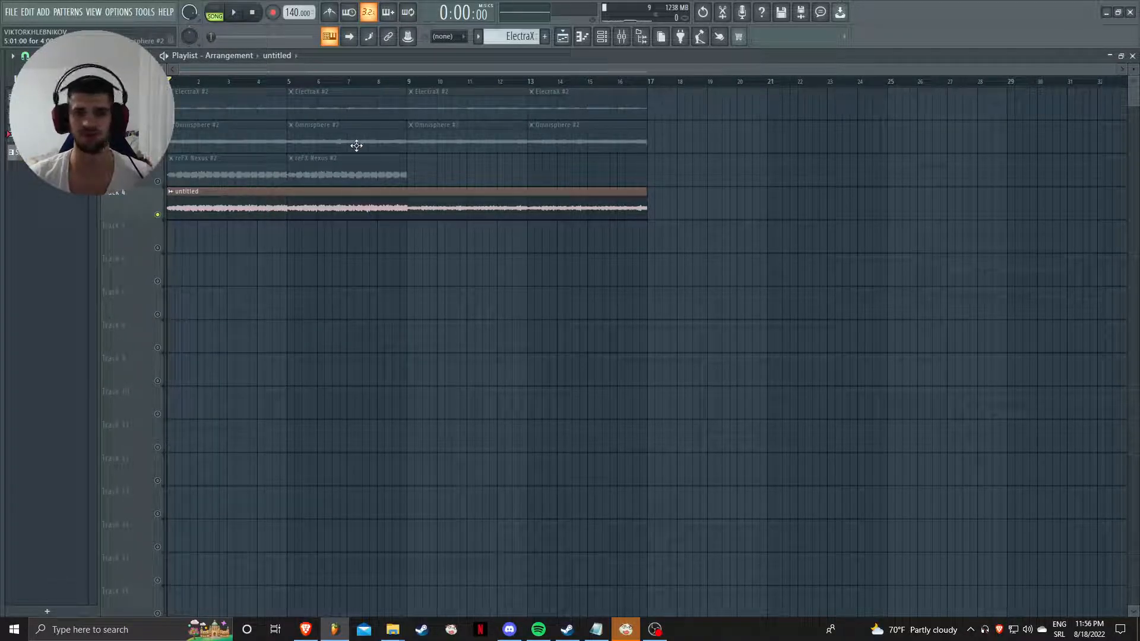
key("space")
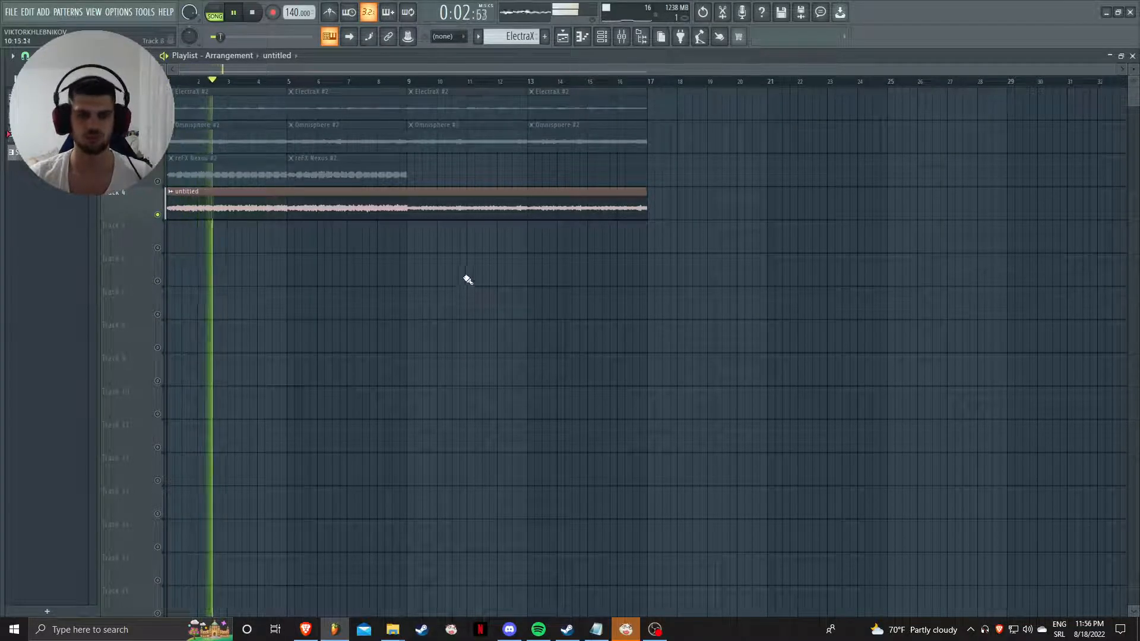
key("space")
- Reverse the untitled clip and route it to mixer track 5 during playback
double_click(429, 201)
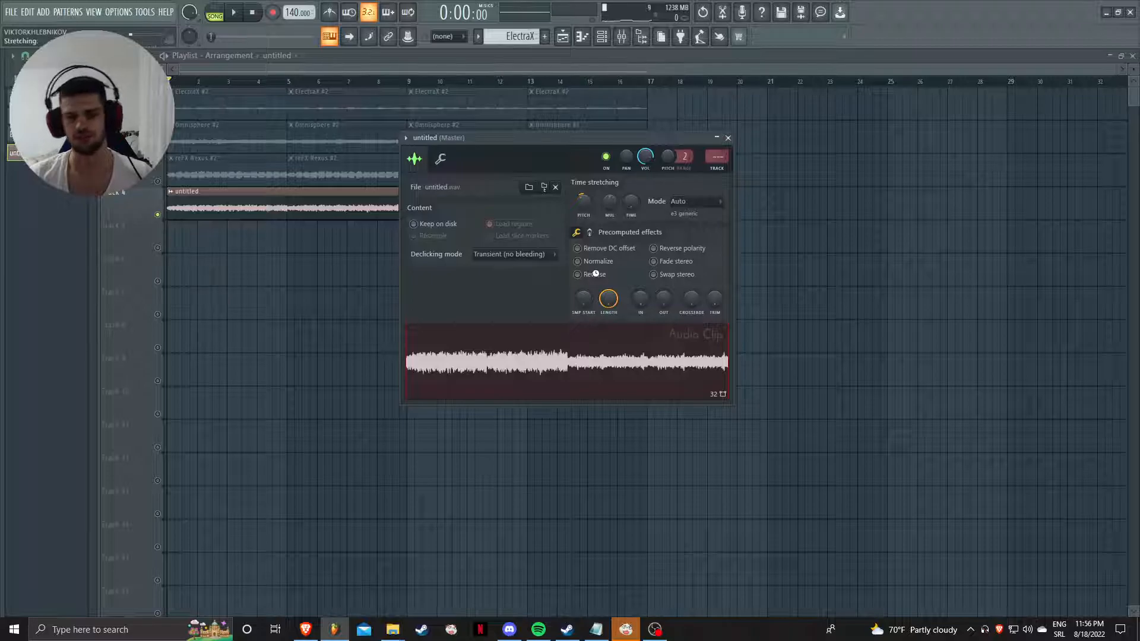
left_click(595, 274)
key("space")
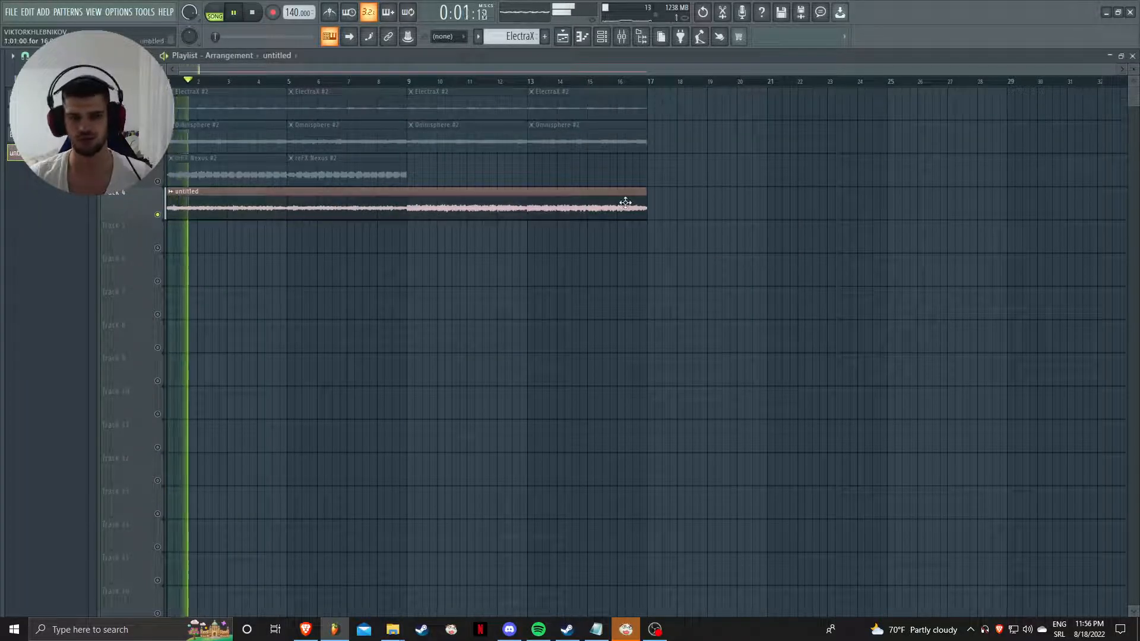
scroll(717, 160, "up", 5)
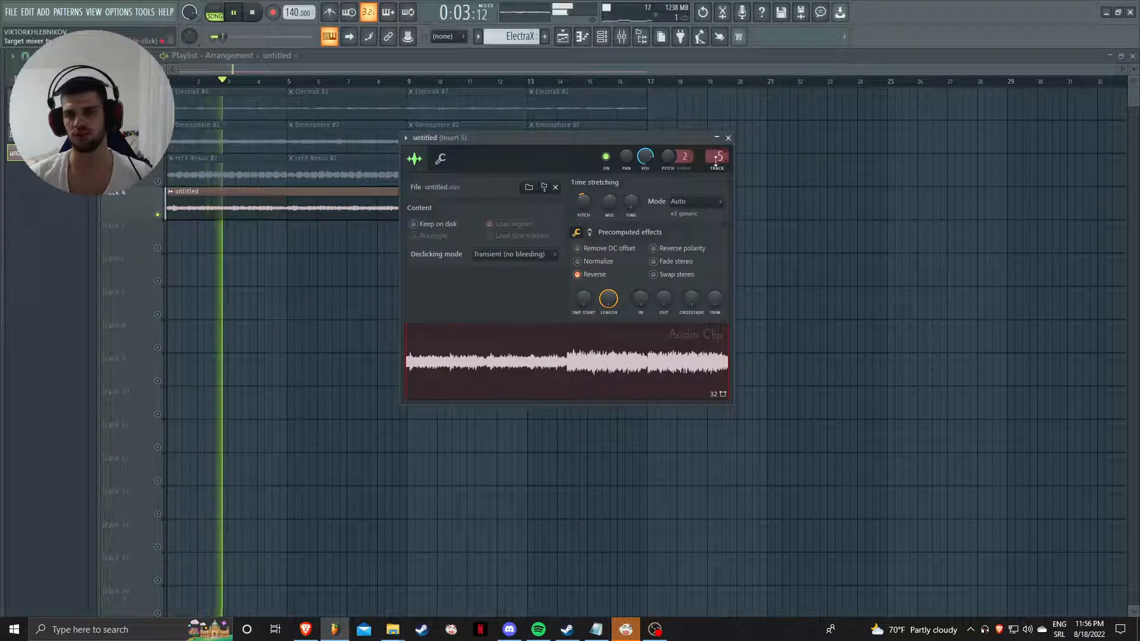
- Try a raised pitch on the reversed untitled clip during playback, then reset its pitch shift to 0
left_click_drag(584, 204, 584, 166)
key("space")
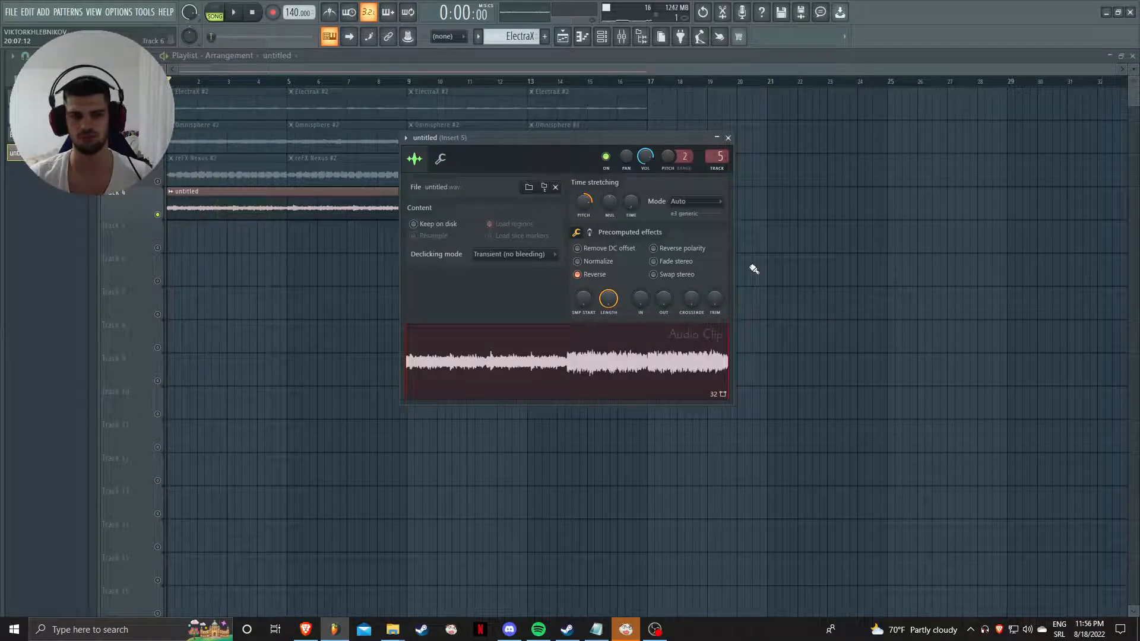
key("space")
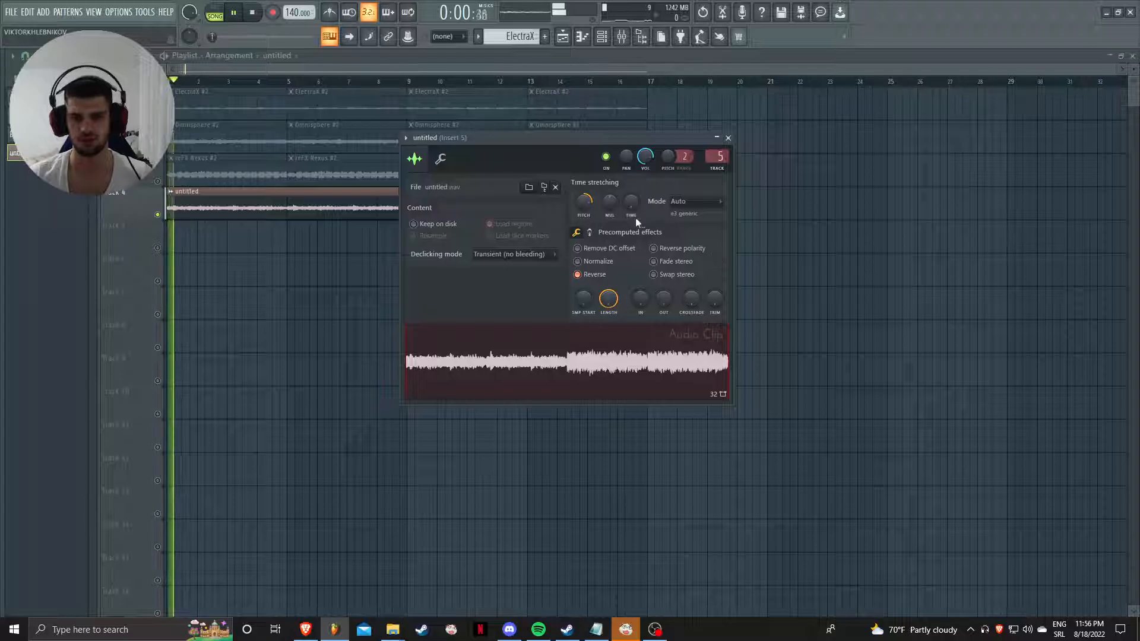
right_click(591, 201)
left_click(593, 205)
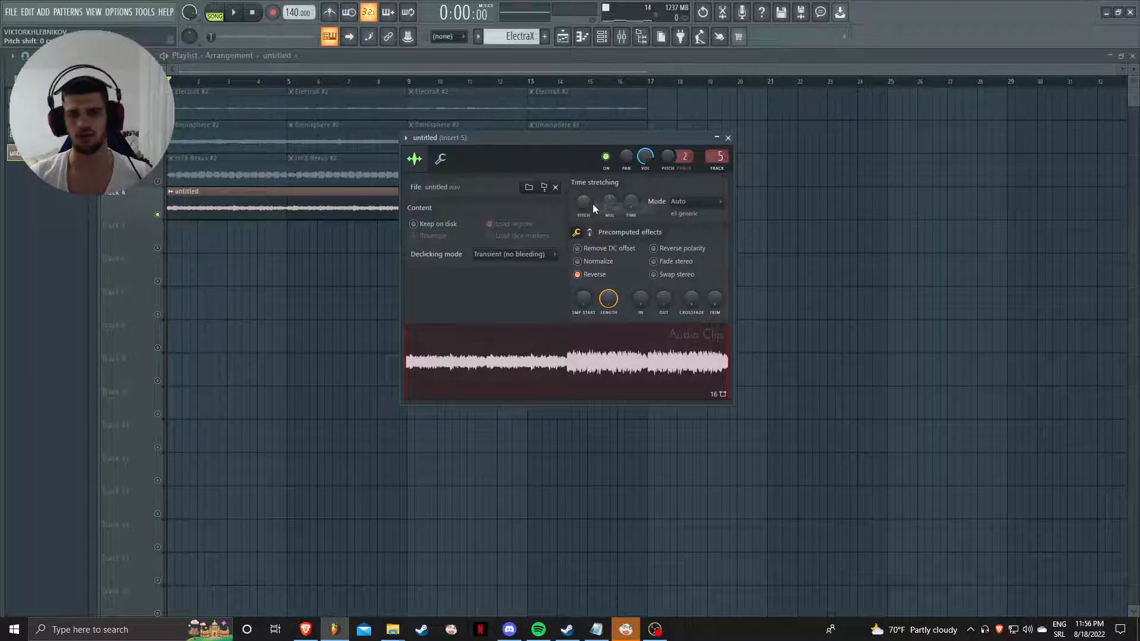